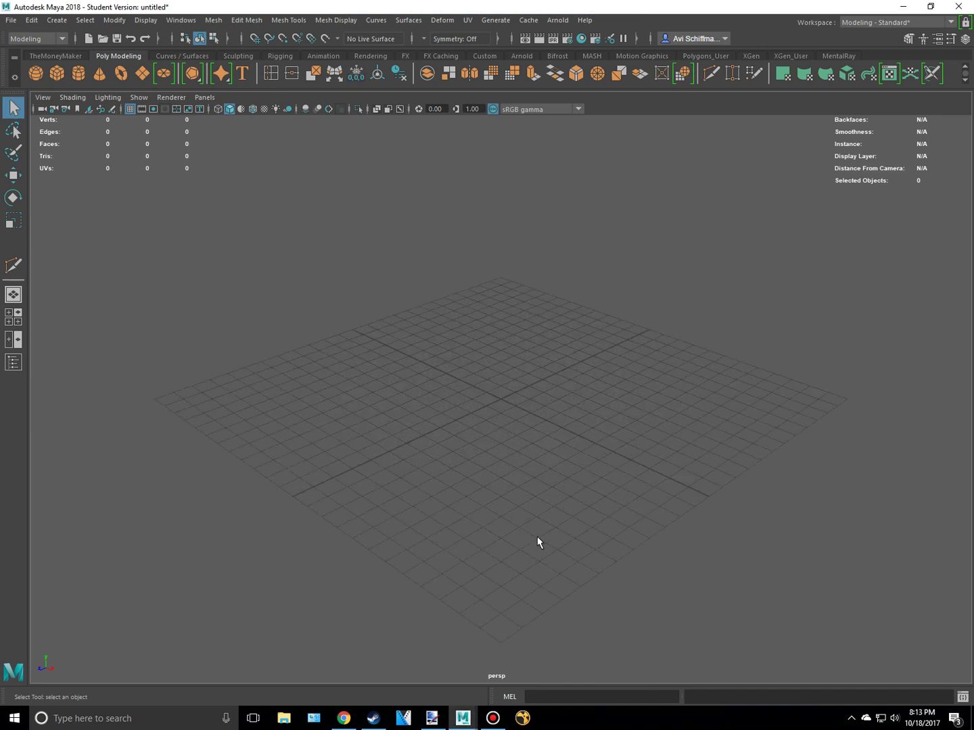
Step: Switch to Chrome and examine the rounded gravestone reference photos in the image search results
{"action": "scroll", "coordinate": [538, 537], "scroll_direction": "down", "scroll_amount": 3}
{"action": "scroll", "coordinate": [538, 539], "scroll_direction": "up", "scroll_amount": 3}
{"action": "left_click", "coordinate": [345, 721]}
{"action": "scroll", "coordinate": [382, 586], "scroll_direction": "down", "scroll_amount": 5}
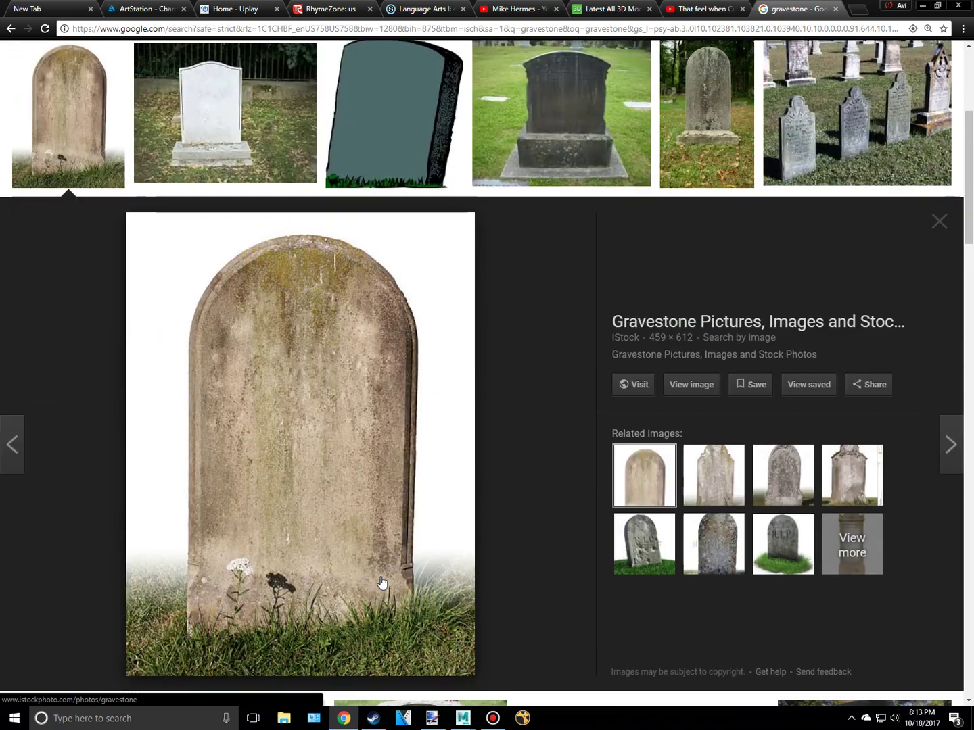
{"action": "scroll", "coordinate": [400, 343], "scroll_direction": "up", "scroll_amount": 5}
{"action": "left_click", "coordinate": [545, 260]}
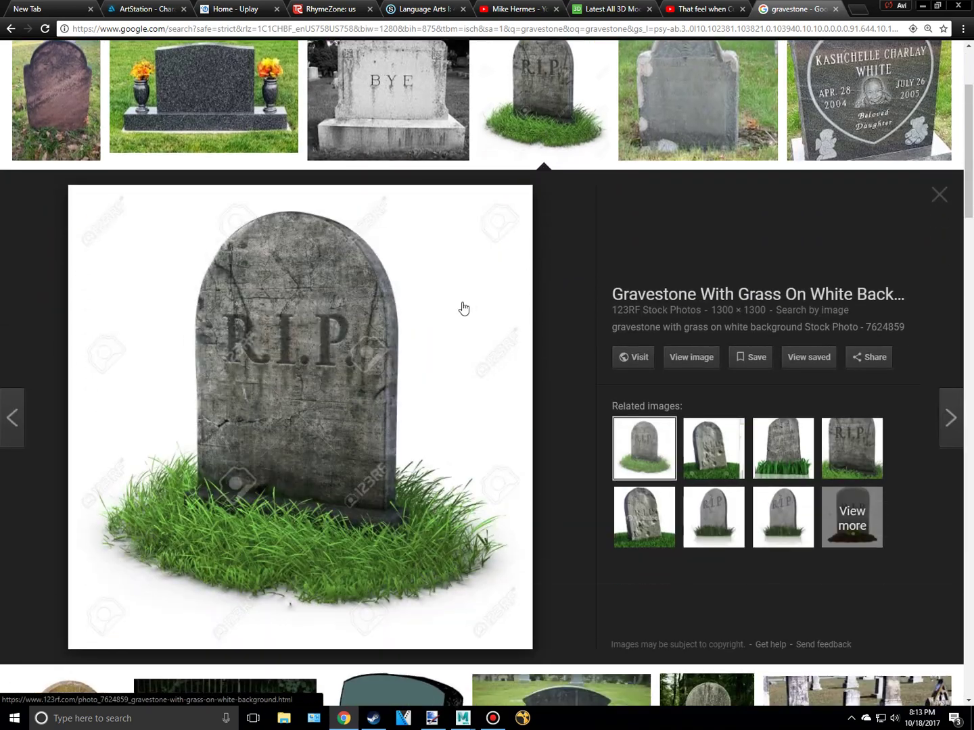
{"action": "scroll", "coordinate": [314, 437], "scroll_direction": "down", "scroll_amount": 8}
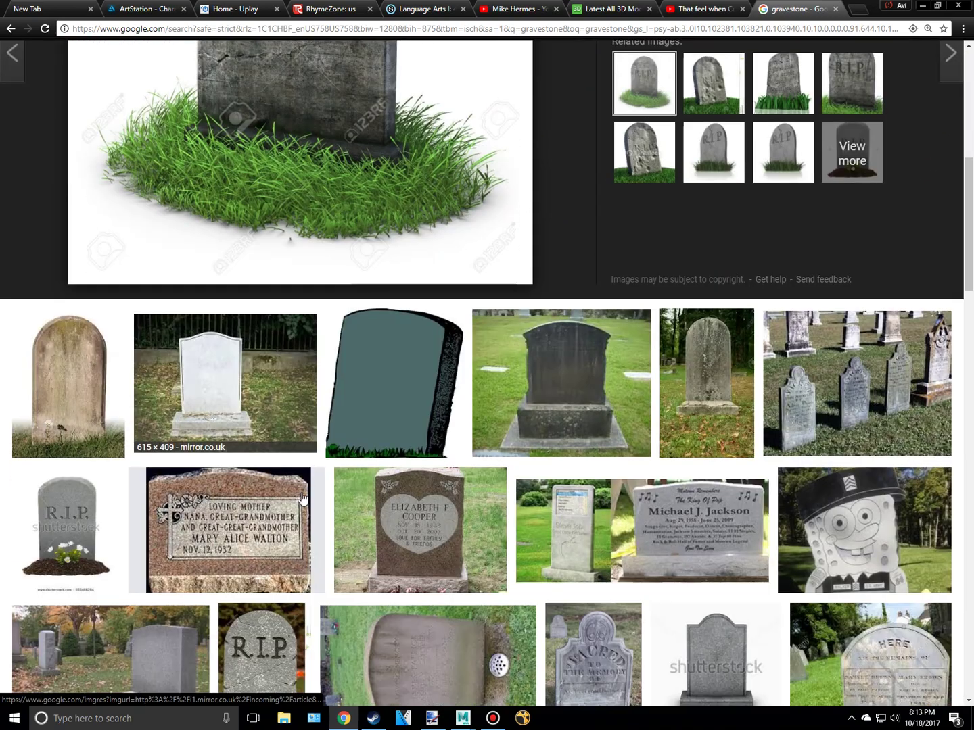
{"action": "left_click", "coordinate": [68, 271]}
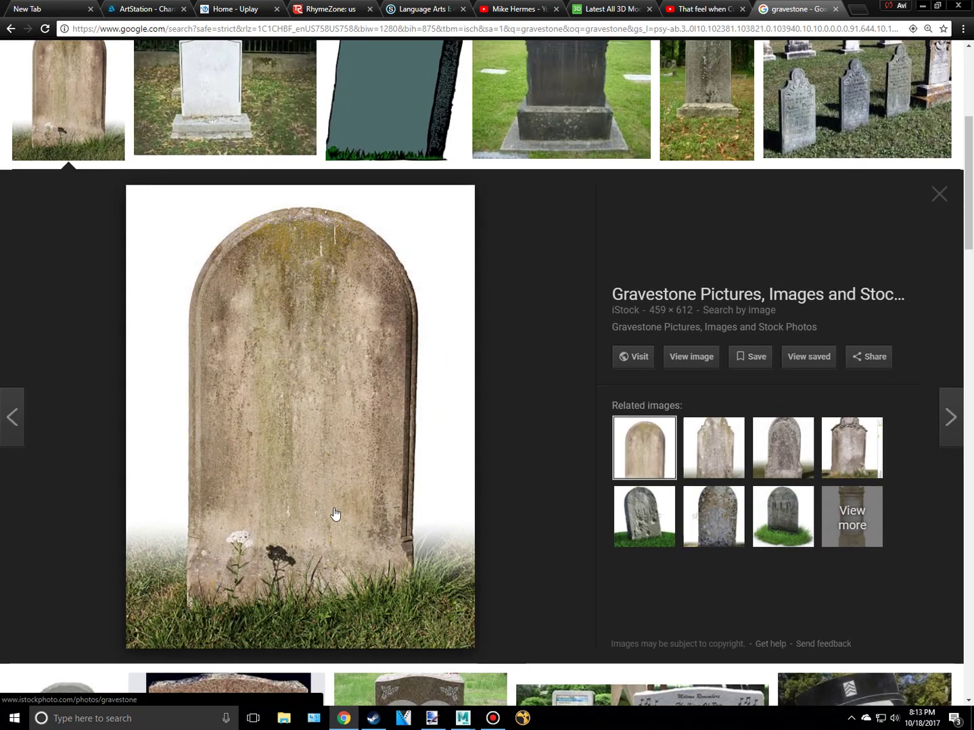
Step: Switch to Maya and create a polygon cube at the centre of the grid
{"action": "key", "text": "alt+Tab"}
{"action": "left_click_drag", "start_coordinate": [477, 488], "coordinate": [342, 359], "text": "alt"}
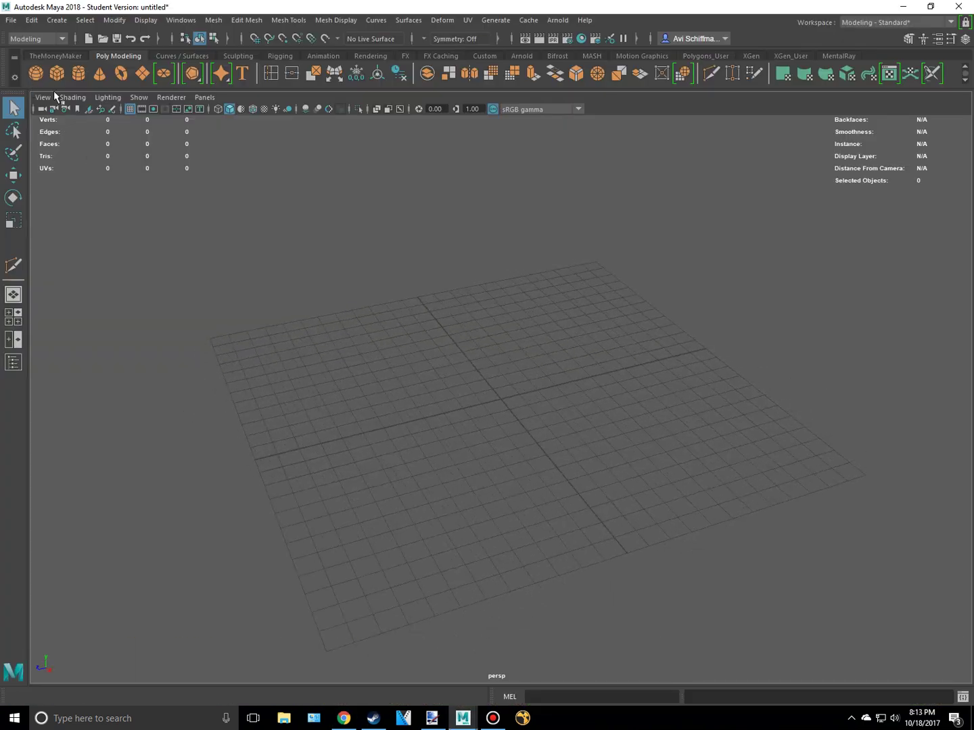
{"action": "left_click", "coordinate": [58, 81]}
{"action": "scroll", "coordinate": [560, 443], "scroll_direction": "up", "scroll_amount": 4}
Step: Scale the cube vertically and along its width into a tall, thin upright gravestone slab
{"action": "key", "text": "r"}
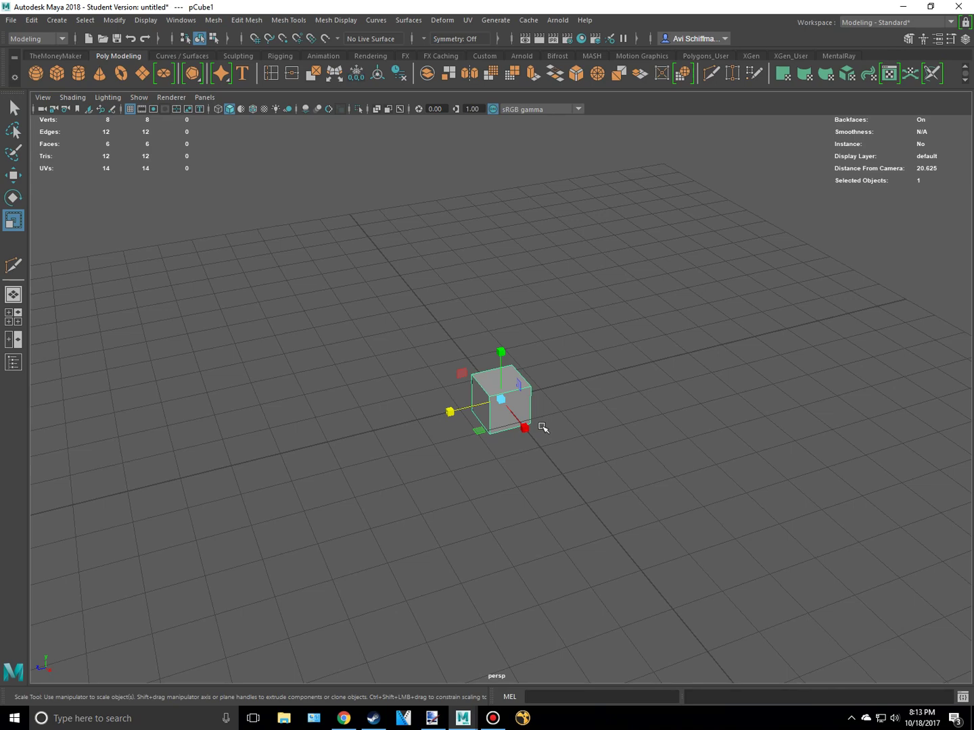
{"action": "left_click_drag", "start_coordinate": [501, 352], "coordinate": [518, 62]}
{"action": "scroll", "coordinate": [571, 299], "scroll_direction": "down", "scroll_amount": 3}
{"action": "left_click_drag", "start_coordinate": [571, 300], "coordinate": [549, 295], "text": "alt"}
{"action": "left_click_drag", "start_coordinate": [502, 353], "coordinate": [502, 332]}
{"action": "left_click_drag", "start_coordinate": [502, 333], "coordinate": [482, 315], "text": "alt"}
{"action": "left_click_drag", "start_coordinate": [444, 401], "coordinate": [380, 484]}
Step: Bevel the two short edges at the slab's upper corners
{"action": "right_click_drag", "start_coordinate": [489, 356], "coordinate": [495, 317]}
{"action": "left_click", "coordinate": [442, 362]}
{"action": "left_click_drag", "start_coordinate": [441, 361], "coordinate": [586, 302], "text": "alt"}
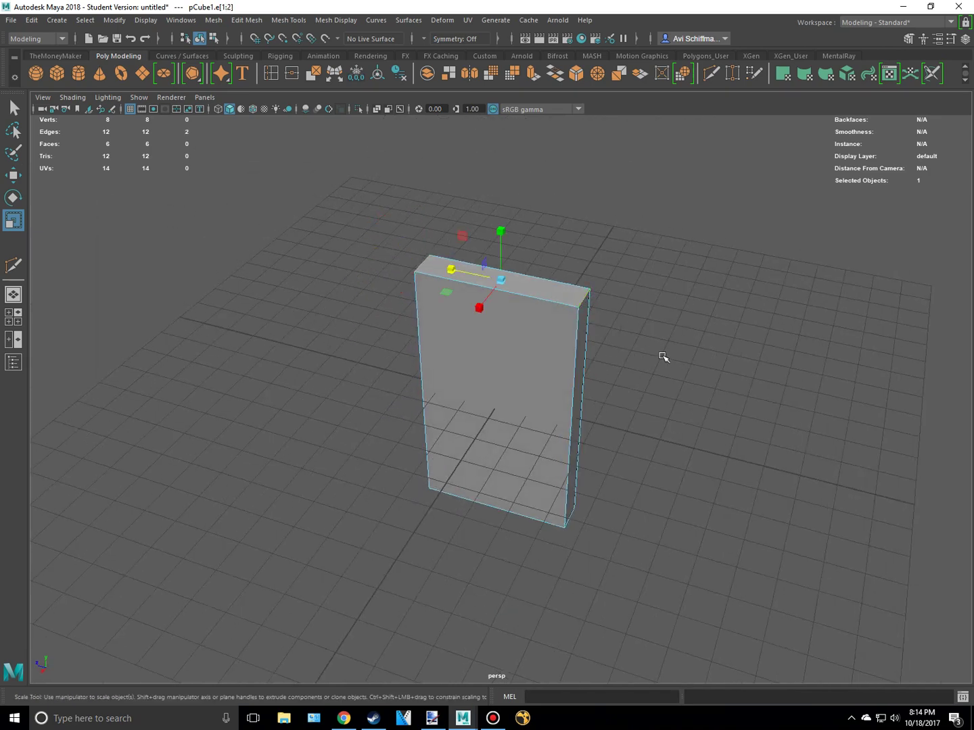
{"action": "scroll", "coordinate": [662, 356], "scroll_direction": "up", "scroll_amount": 3}
{"action": "middle_click_drag", "start_coordinate": [588, 150], "coordinate": [552, 259], "text": "alt"}
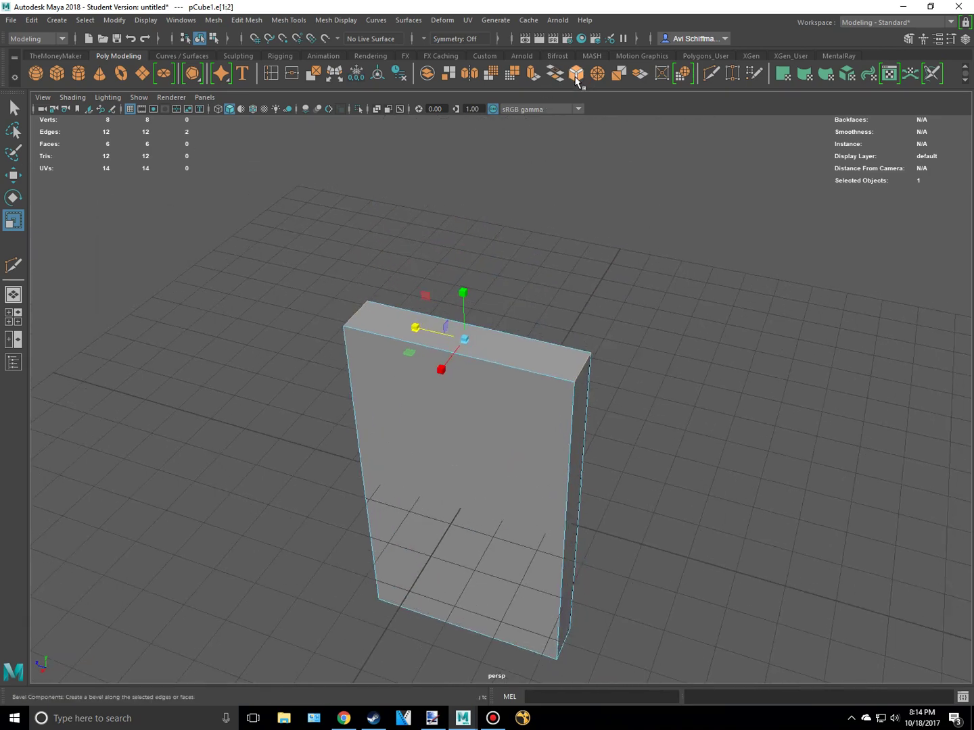
{"action": "left_click", "coordinate": [246, 22]}
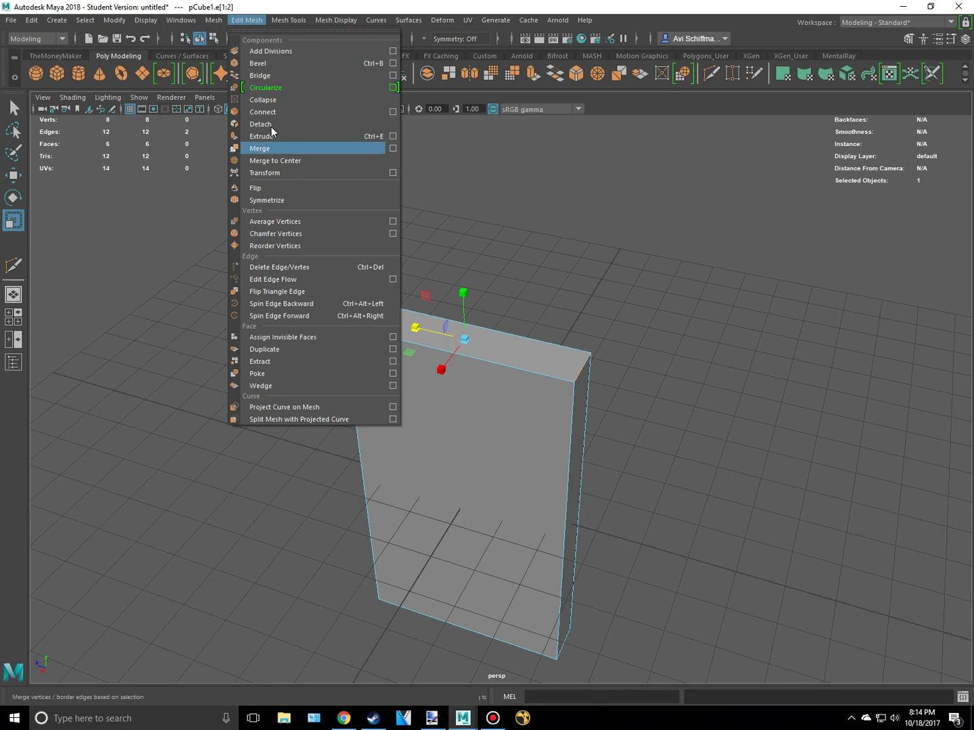
{"action": "left_click", "coordinate": [271, 65]}
Step: Set the bevel to 7 segments and a fraction of 0.7, then return to object mode with nothing selected
{"action": "left_click_drag", "start_coordinate": [697, 335], "coordinate": [613, 338], "text": "alt"}
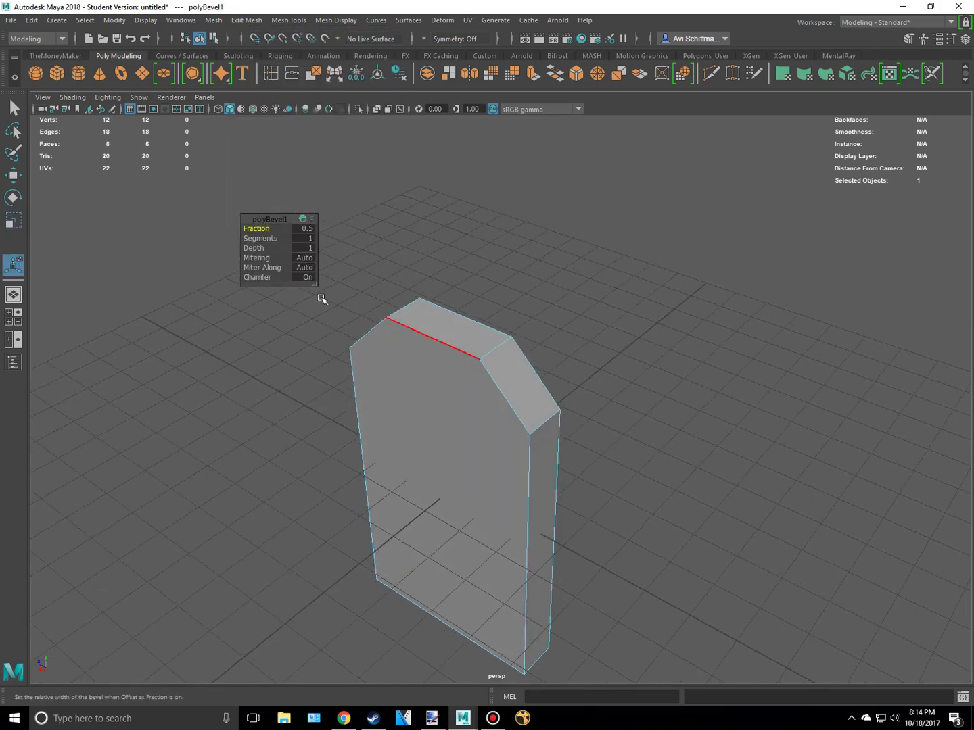
{"action": "left_click_drag", "start_coordinate": [260, 238], "coordinate": [265, 241]}
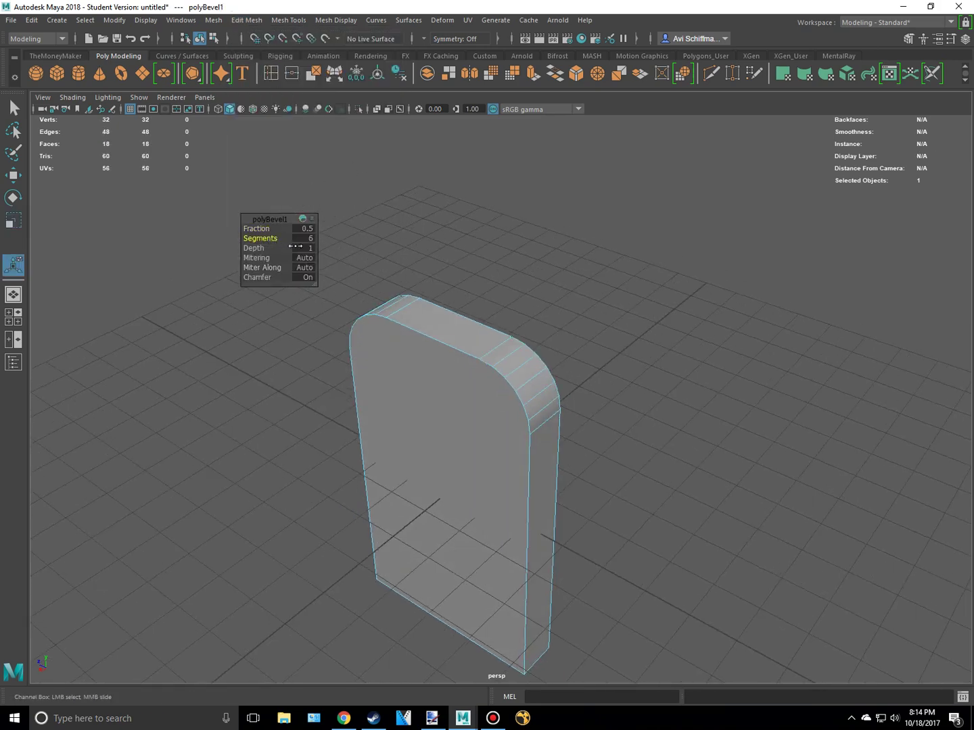
{"action": "left_click_drag", "start_coordinate": [262, 229], "coordinate": [266, 228]}
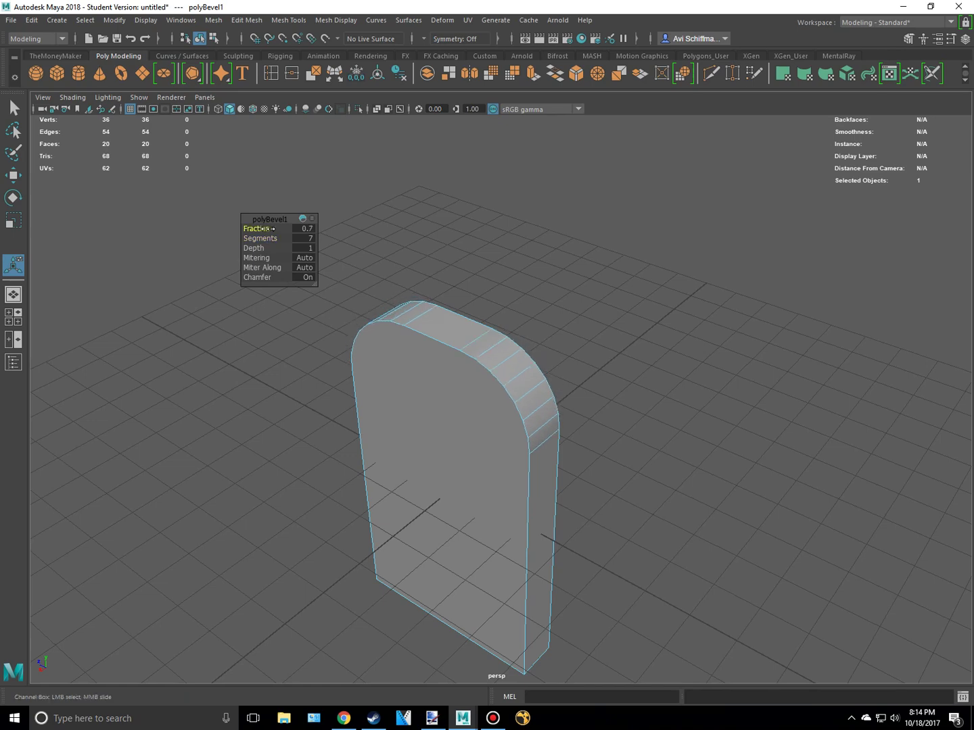
{"action": "left_click_drag", "start_coordinate": [346, 308], "coordinate": [452, 374], "text": "alt"}
{"action": "key", "text": "q"}
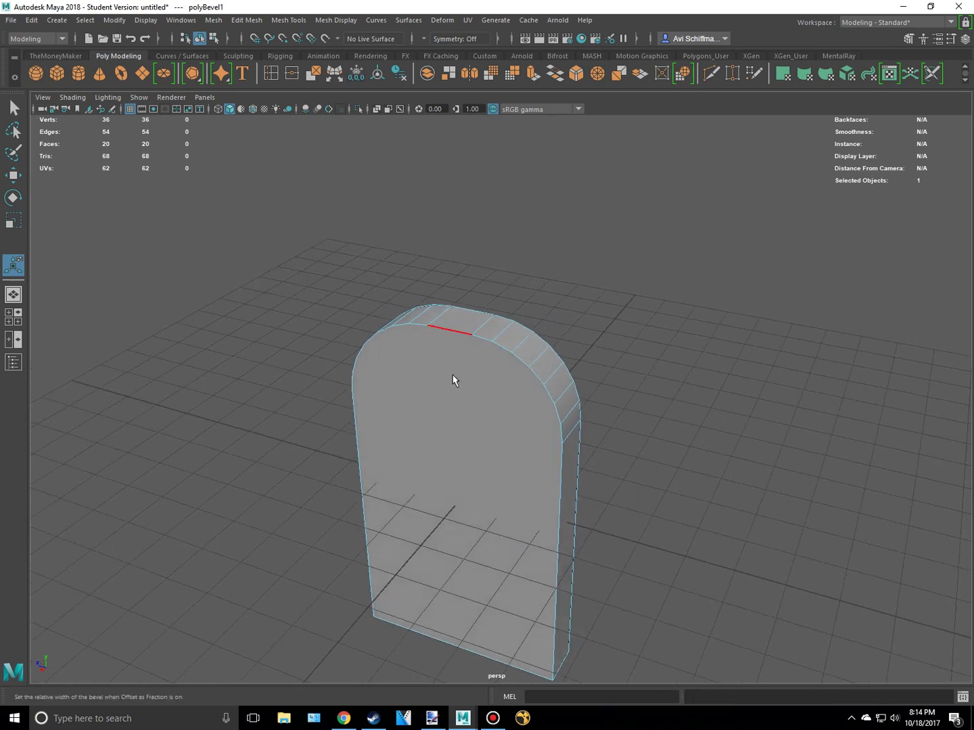
{"action": "right_click_drag", "start_coordinate": [453, 355], "coordinate": [531, 310]}
{"action": "left_click", "coordinate": [735, 360]}
Step: Compare the rounded slab's proportions and thickness from several angles with the R.I.P. gravestone reference photo in Chrome
{"action": "scroll", "coordinate": [676, 399], "scroll_direction": "down", "scroll_amount": 6}
{"action": "left_click_drag", "start_coordinate": [579, 433], "coordinate": [606, 508], "text": "alt"}
{"action": "scroll", "coordinate": [622, 455], "scroll_direction": "up", "scroll_amount": 6}
{"action": "key", "text": "alt+Tab"}
{"action": "key", "text": "alt+Tab"}
{"action": "scroll", "coordinate": [611, 510], "scroll_direction": "up", "scroll_amount": 4}
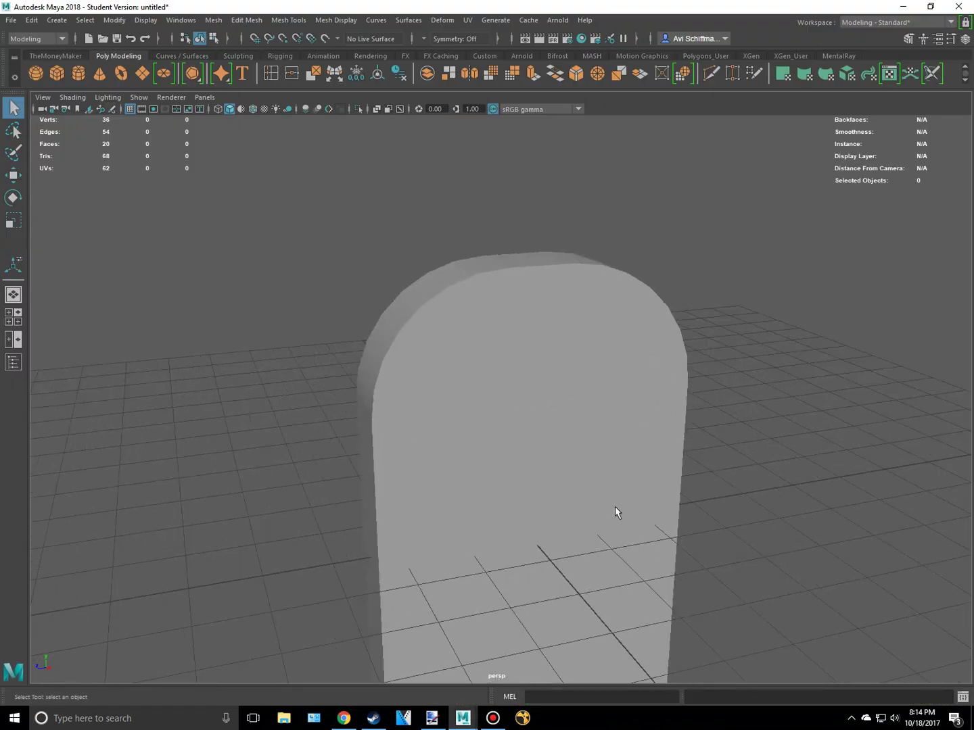
{"action": "middle_click_drag", "start_coordinate": [614, 506], "coordinate": [687, 360], "text": "alt"}
{"action": "left_click_drag", "start_coordinate": [687, 361], "coordinate": [575, 419], "text": "alt"}
{"action": "key", "text": "alt+Tab"}
{"action": "scroll", "coordinate": [306, 459], "scroll_direction": "up", "scroll_amount": 6}
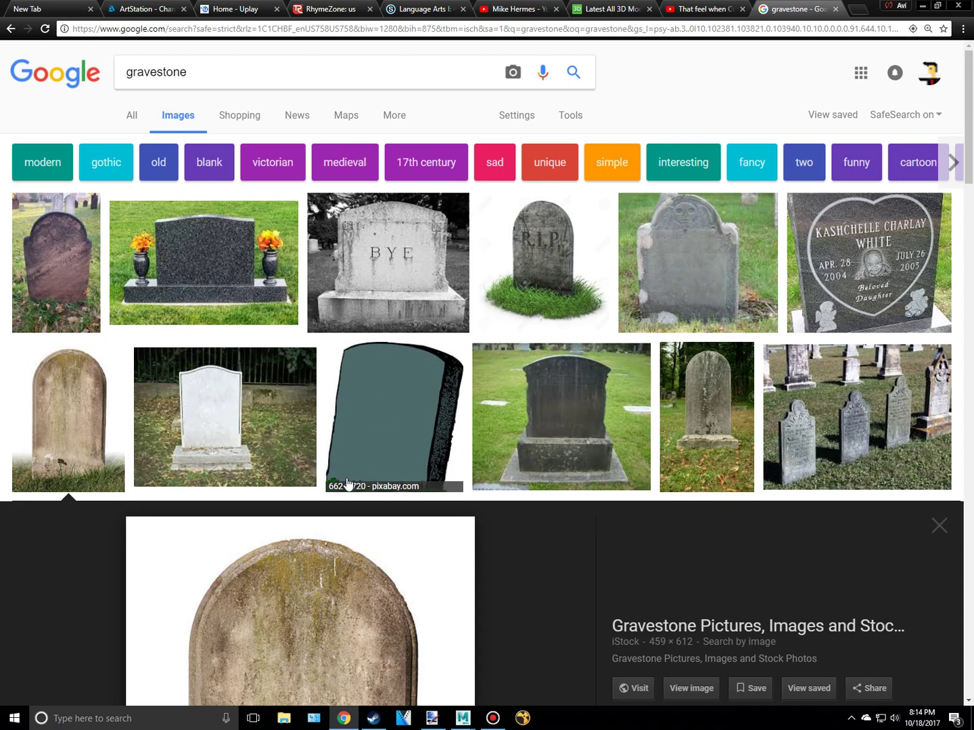
{"action": "left_click", "coordinate": [515, 291]}
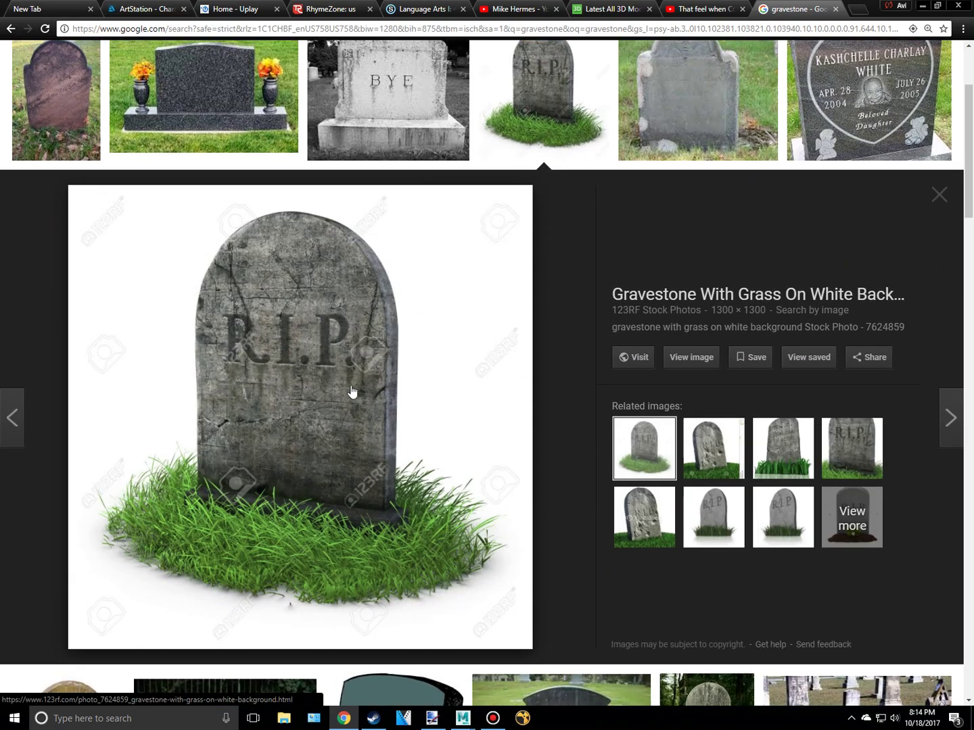
{"action": "key", "text": "alt+Tab"}
{"action": "scroll", "coordinate": [474, 419], "scroll_direction": "down", "scroll_amount": 3}
{"action": "key", "text": "alt+Tab"}
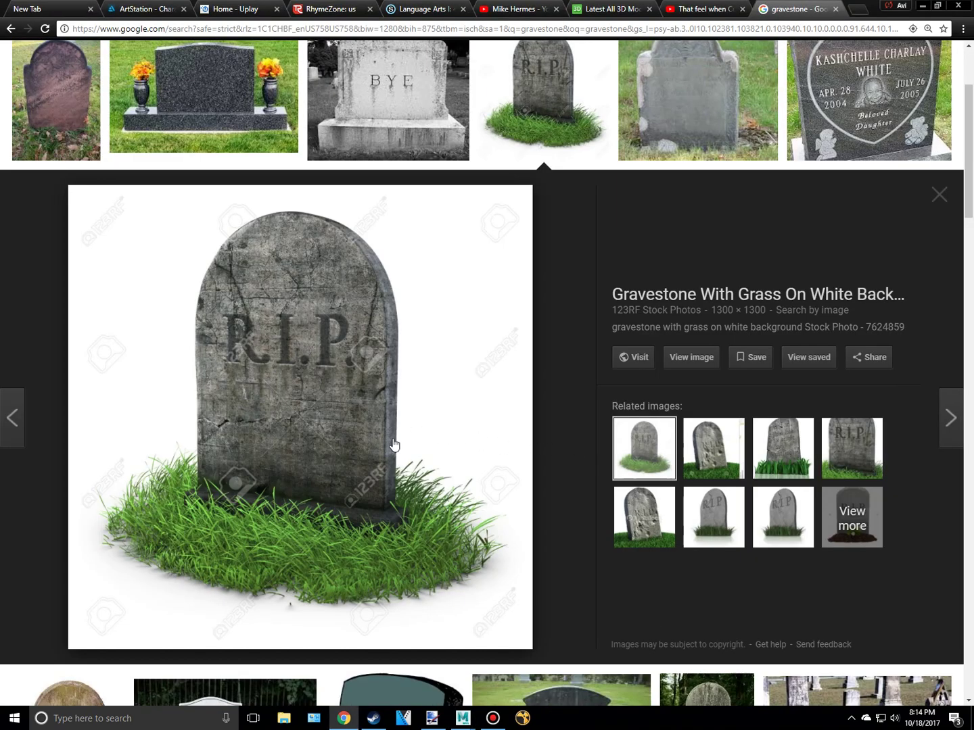
{"action": "key", "text": "alt+Tab"}
{"action": "scroll", "coordinate": [572, 533], "scroll_direction": "up", "scroll_amount": 4}
{"action": "left_click_drag", "start_coordinate": [575, 496], "coordinate": [595, 469], "text": "alt"}
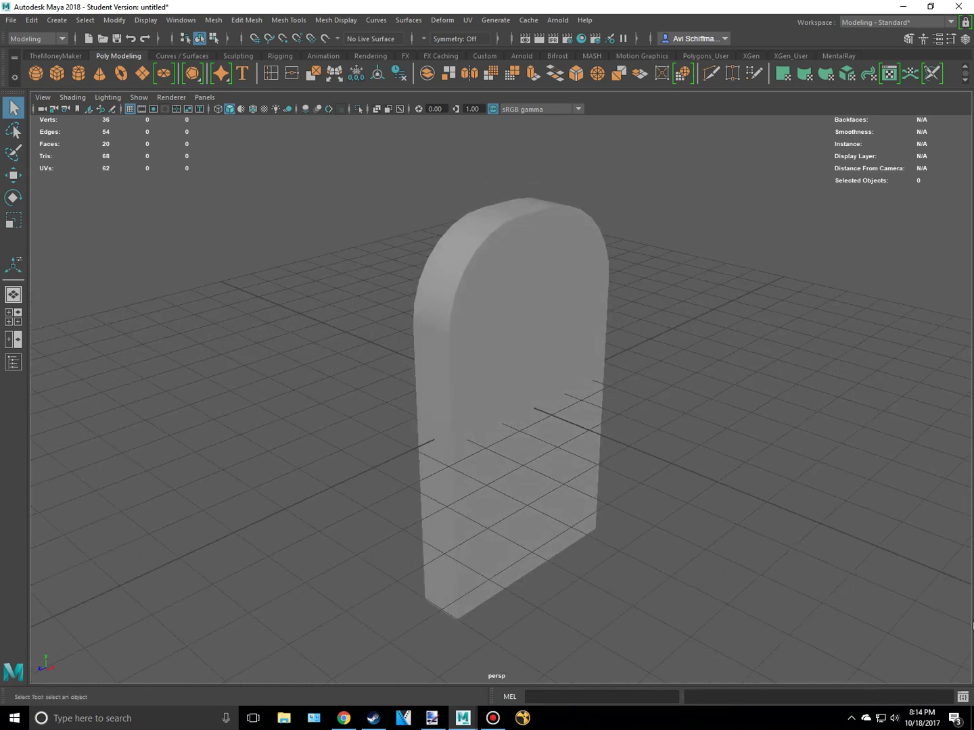
Step: Apply an automatic UV projection to the gravestone mesh
{"action": "left_click", "coordinate": [471, 388]}
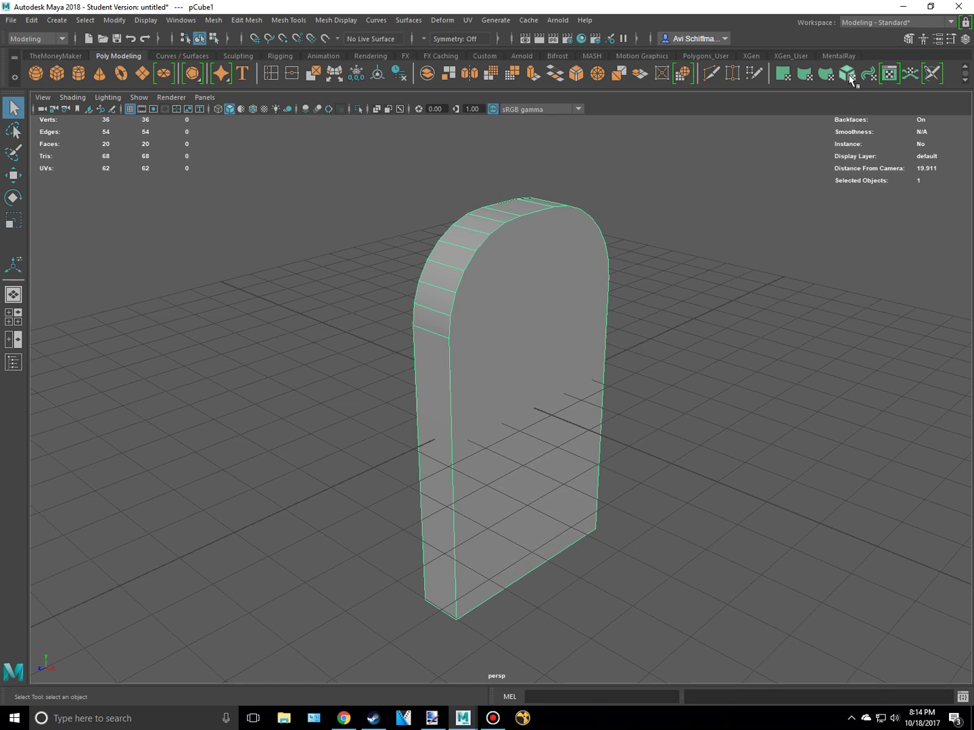
{"action": "left_click", "coordinate": [467, 20]}
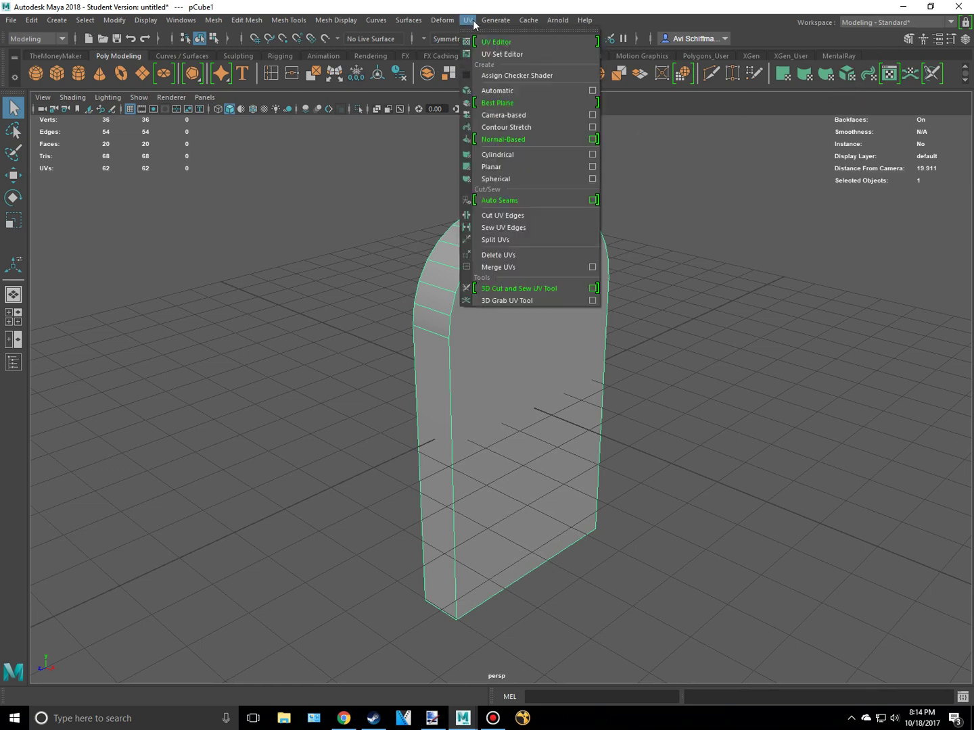
{"action": "left_click", "coordinate": [502, 94]}
{"action": "right_click_drag", "start_coordinate": [750, 334], "coordinate": [787, 294], "text": "alt"}
{"action": "left_click_drag", "start_coordinate": [786, 294], "coordinate": [794, 260], "text": "alt"}
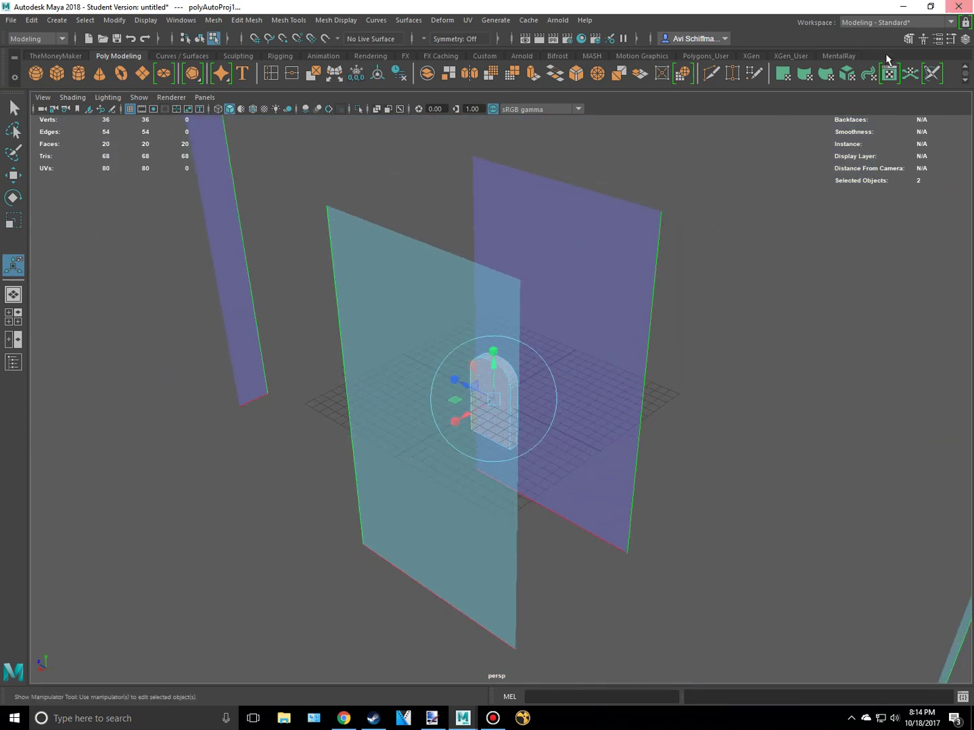
Step: Open the UV Editor next to the model and frame the gravestone together with its UV shells
{"action": "left_click", "coordinate": [892, 79]}
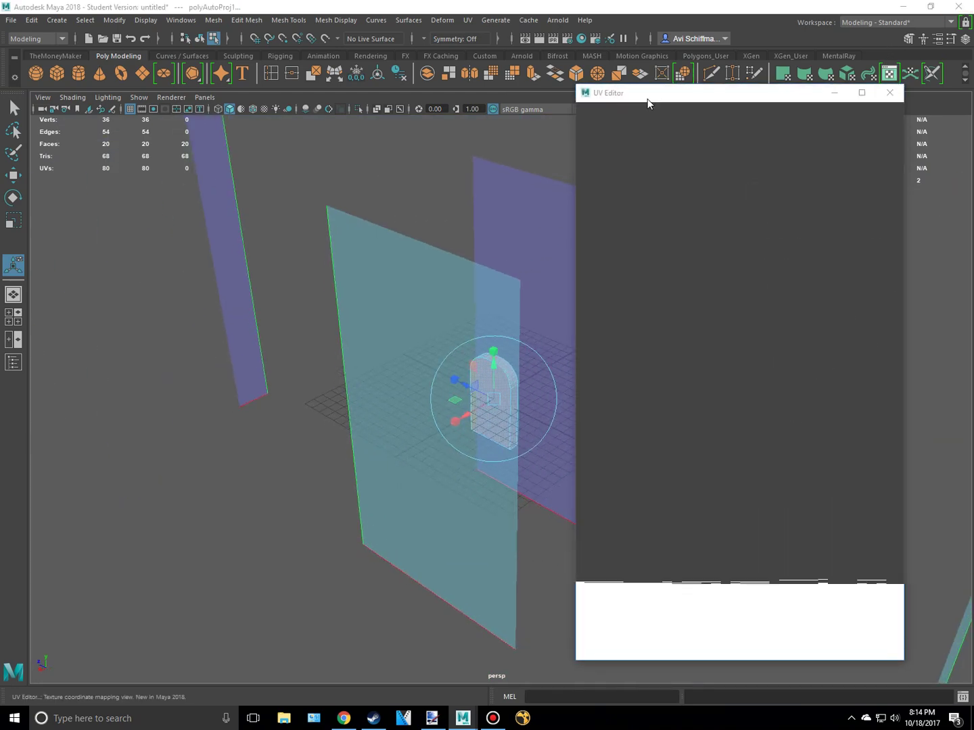
{"action": "left_click_drag", "start_coordinate": [644, 99], "coordinate": [609, 102]}
{"action": "middle_click_drag", "start_coordinate": [446, 217], "coordinate": [241, 225], "text": "alt"}
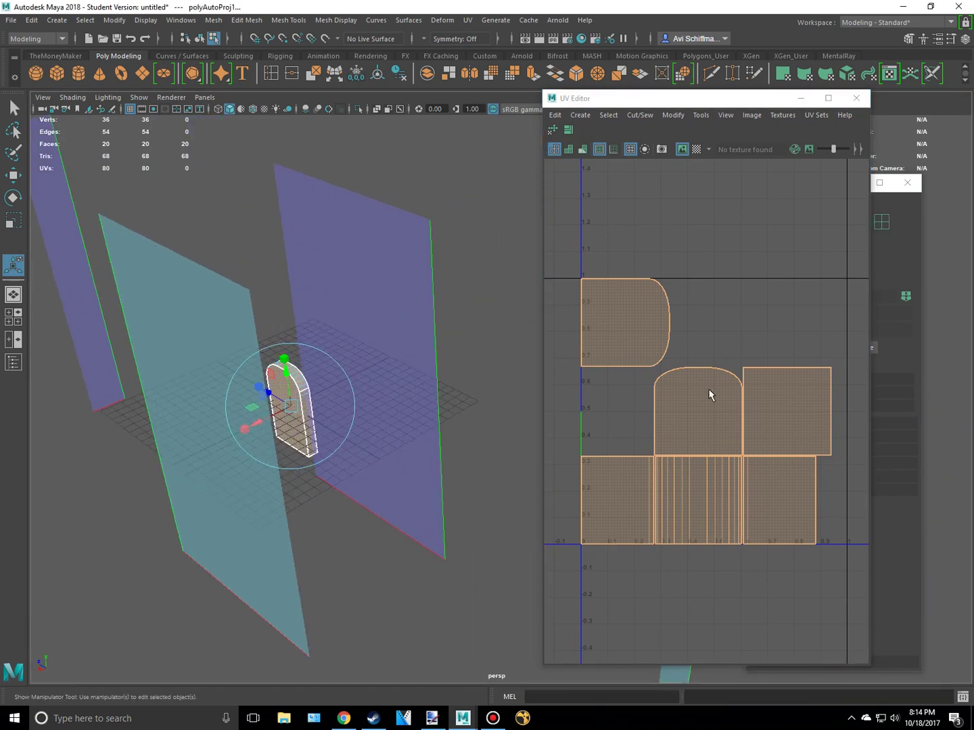
{"action": "scroll", "coordinate": [657, 370], "scroll_direction": "up", "scroll_amount": 7}
{"action": "scroll", "coordinate": [623, 292], "scroll_direction": "down", "scroll_amount": 7}
{"action": "scroll", "coordinate": [295, 363], "scroll_direction": "up", "scroll_amount": 10}
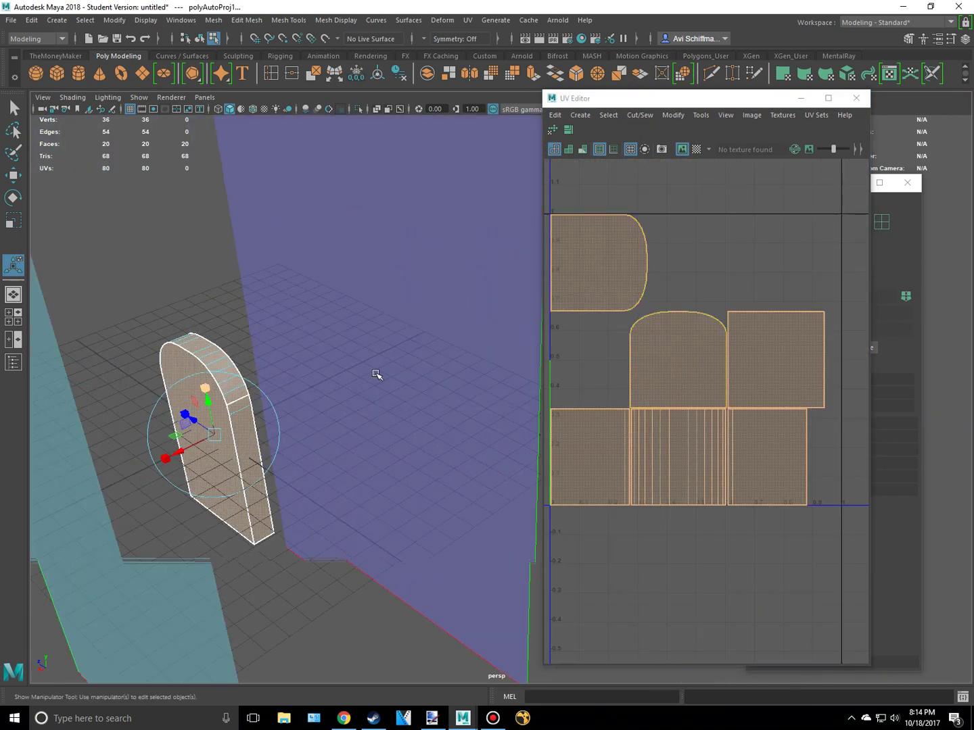
{"action": "middle_click_drag", "start_coordinate": [301, 348], "coordinate": [336, 345], "text": "alt"}
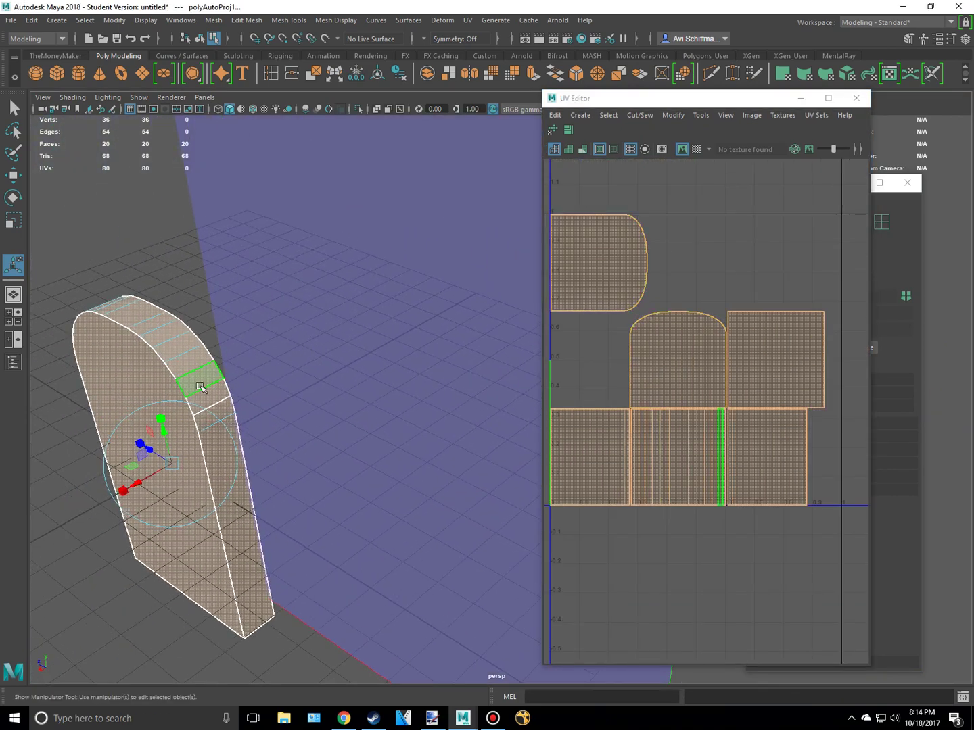
{"action": "scroll", "coordinate": [672, 359], "scroll_direction": "up", "scroll_amount": 5}
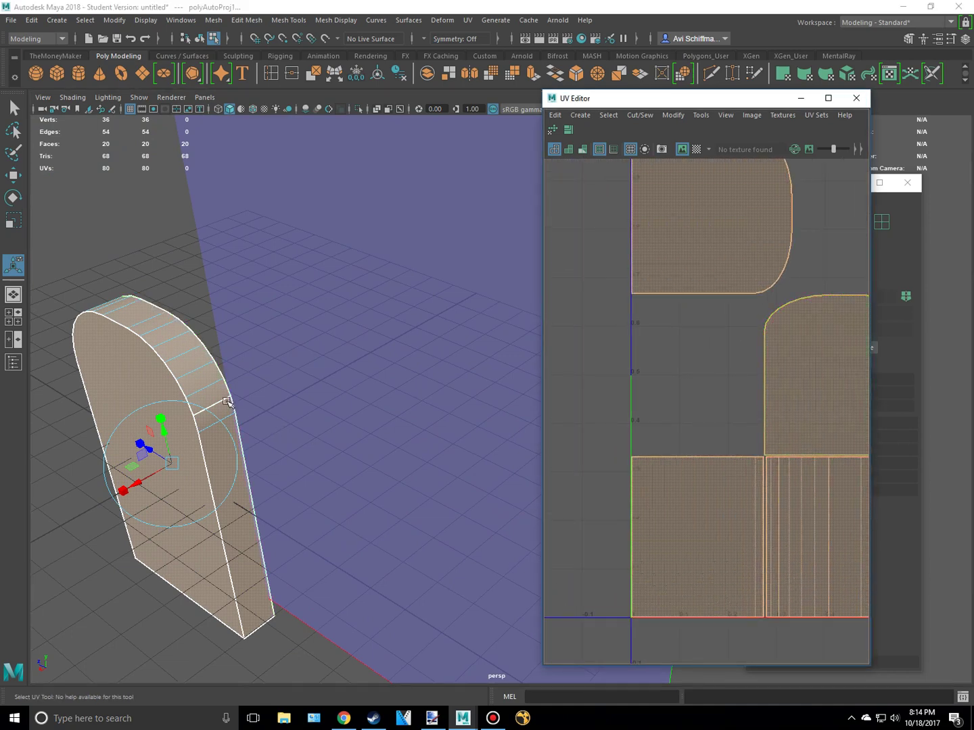
Step: Select the edge joining the curved top strip to the narrow side and locate it in the UV layout
{"action": "right_click_drag", "start_coordinate": [223, 356], "coordinate": [223, 322]}
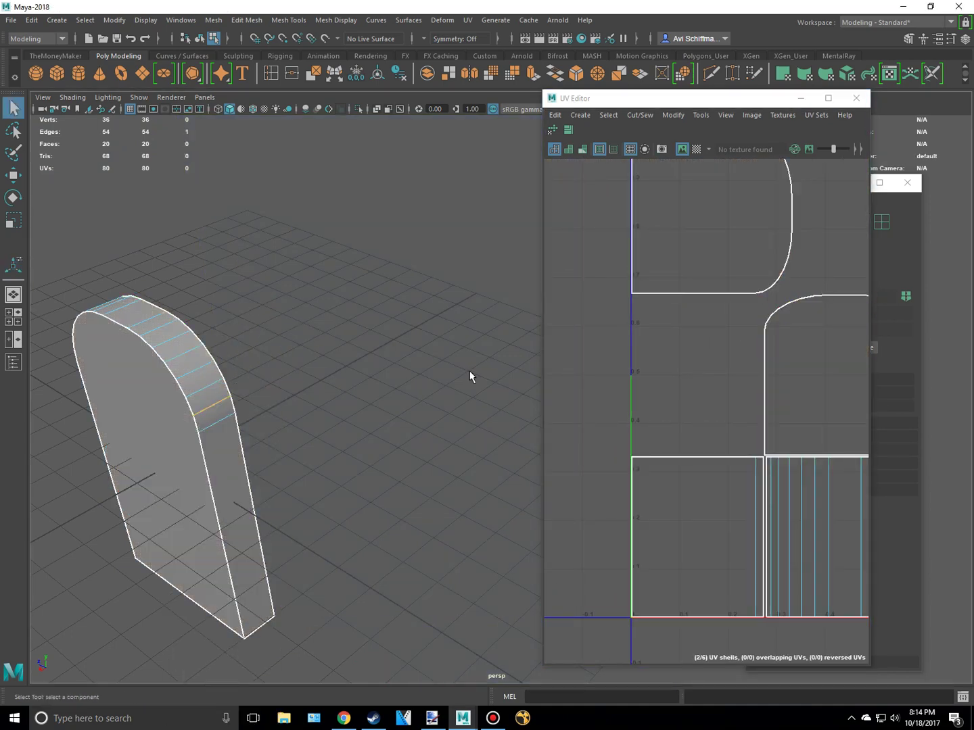
{"action": "scroll", "coordinate": [770, 381], "scroll_direction": "down", "scroll_amount": 3}
{"action": "middle_click_drag", "start_coordinate": [793, 376], "coordinate": [675, 355], "text": "alt"}
{"action": "scroll", "coordinate": [761, 443], "scroll_direction": "up", "scroll_amount": 6}
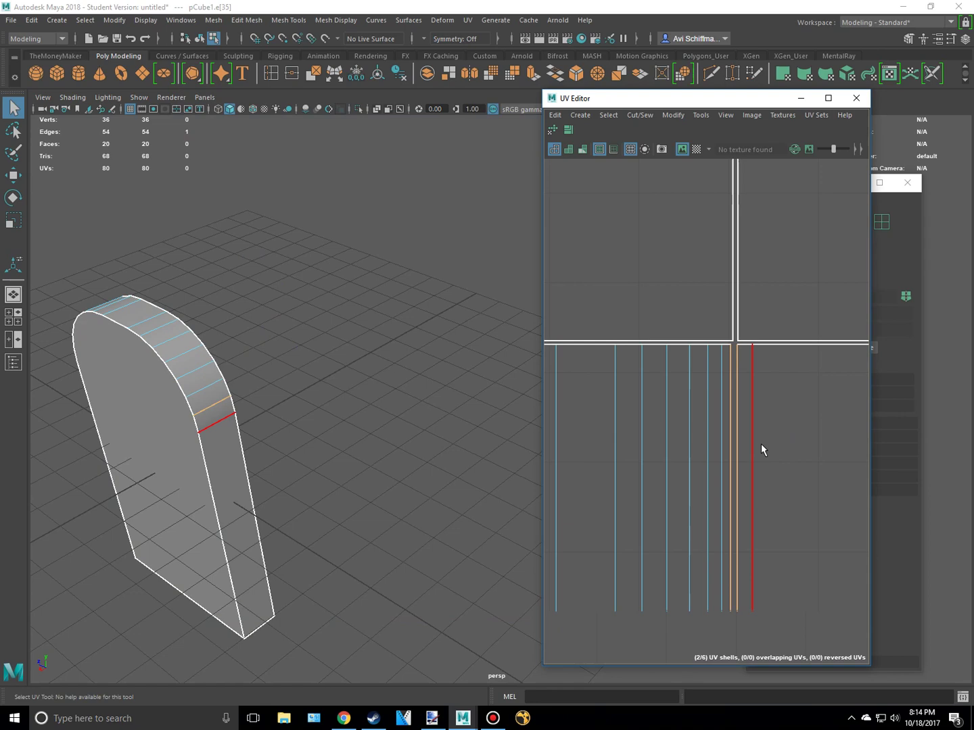
{"action": "scroll", "coordinate": [761, 444], "scroll_direction": "up", "scroll_amount": 3}
{"action": "scroll", "coordinate": [739, 444], "scroll_direction": "down", "scroll_amount": 3}
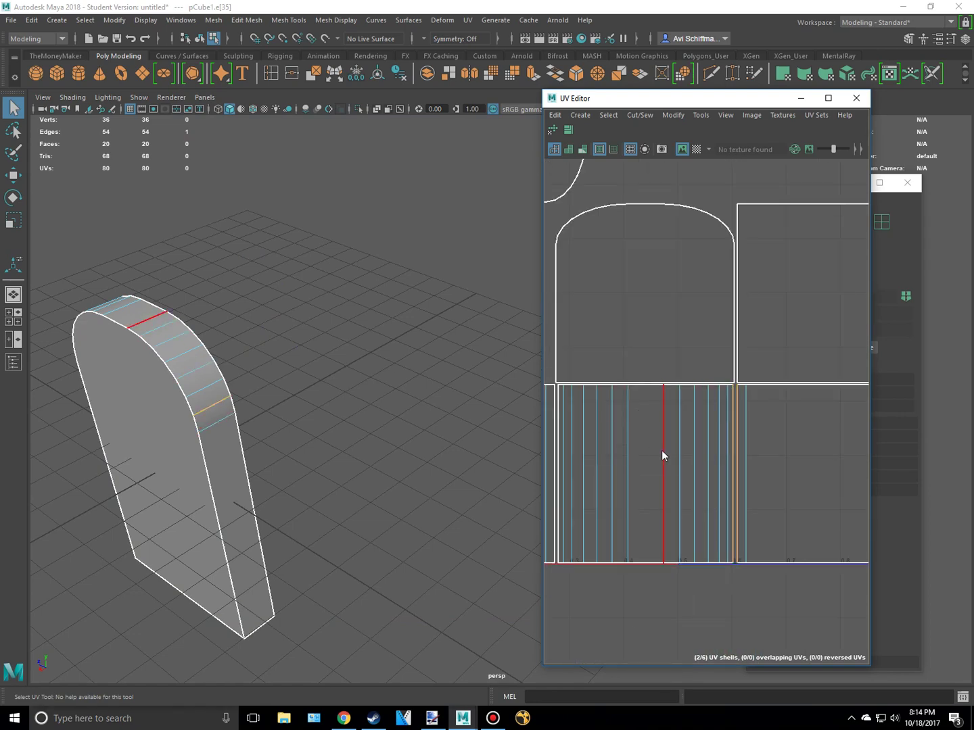
Step: Select the faces of the curved top and narrow side shells in turn to match them with the model
{"action": "right_click_drag", "start_coordinate": [624, 422], "coordinate": [661, 464]}
{"action": "left_click", "coordinate": [661, 464]}
{"action": "left_click_drag", "start_coordinate": [307, 374], "coordinate": [266, 397], "text": "alt"}
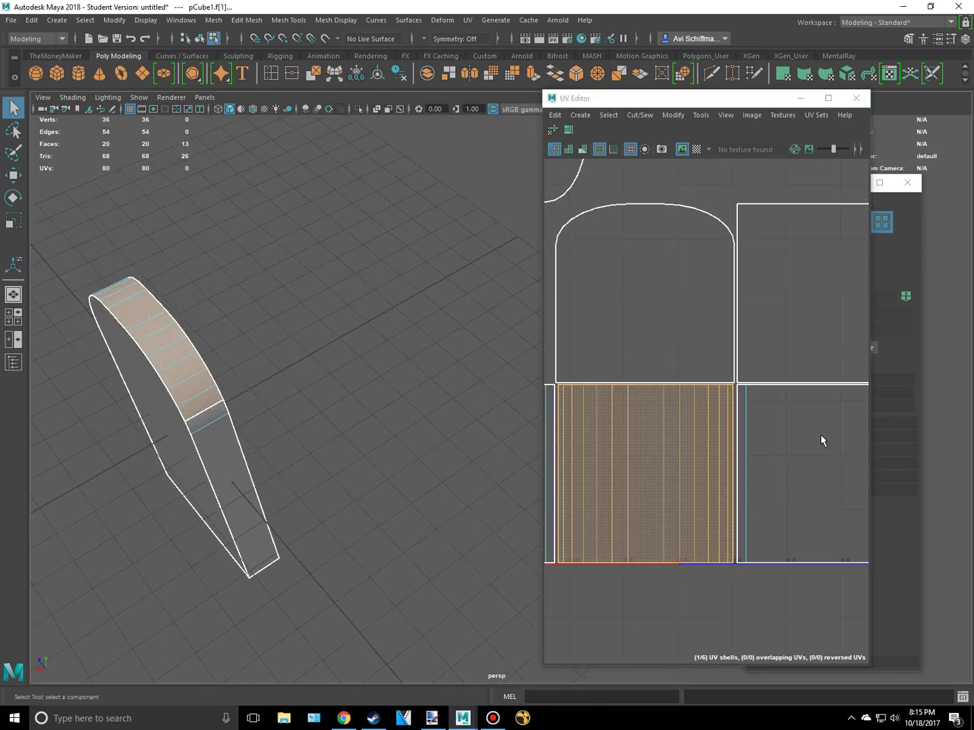
{"action": "left_click", "coordinate": [220, 436]}
{"action": "left_click_drag", "start_coordinate": [163, 356], "coordinate": [217, 417], "text": "alt"}
{"action": "left_click", "coordinate": [377, 417]}
{"action": "middle_click_drag", "start_coordinate": [467, 381], "coordinate": [392, 431], "text": "alt"}
{"action": "scroll", "coordinate": [715, 484], "scroll_direction": "down", "scroll_amount": 5}
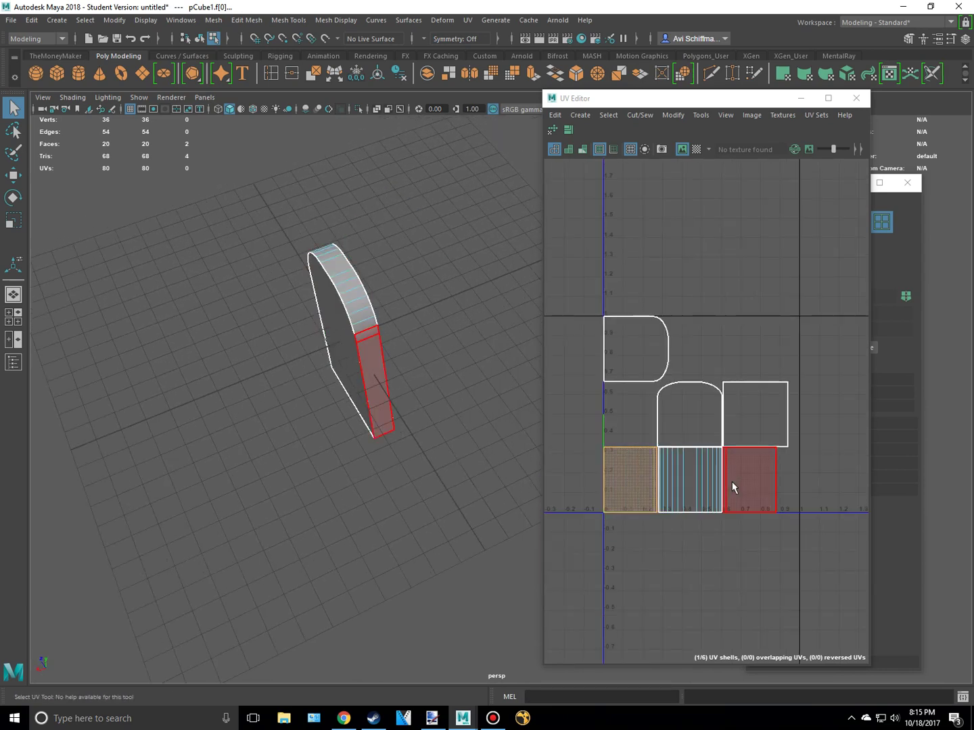
Step: Select the edge between the curved top strip and the narrow side and sew their UV shells together
{"action": "scroll", "coordinate": [402, 378], "scroll_direction": "up", "scroll_amount": 5}
{"action": "left_click_drag", "start_coordinate": [401, 379], "coordinate": [397, 320], "text": "alt"}
{"action": "right_click_drag", "start_coordinate": [293, 278], "coordinate": [307, 257]}
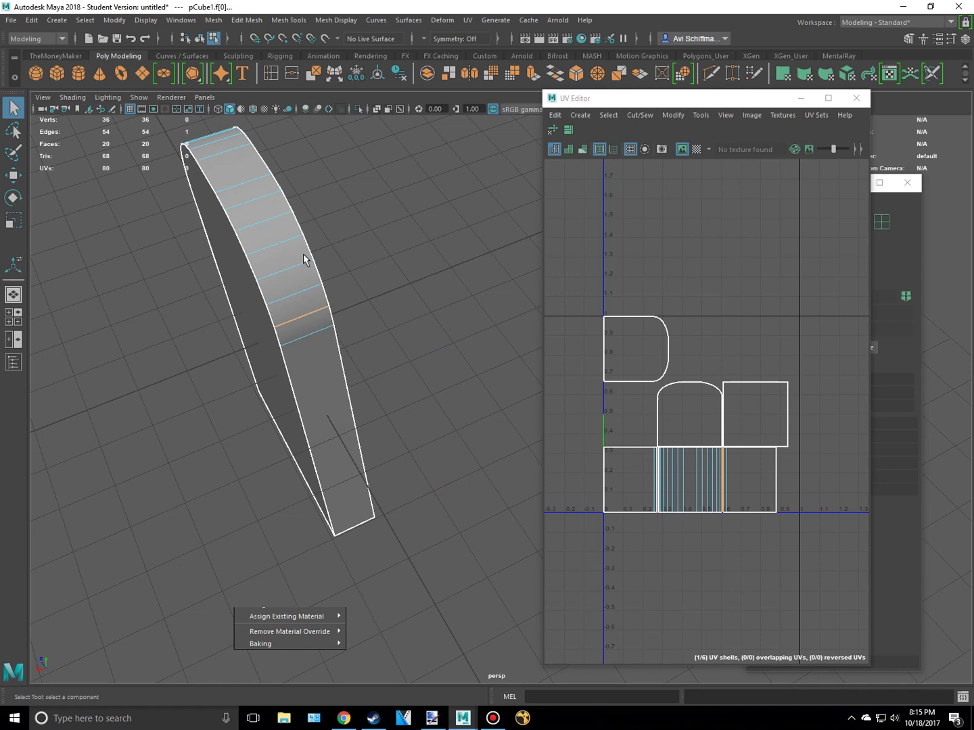
{"action": "left_click", "coordinate": [302, 324]}
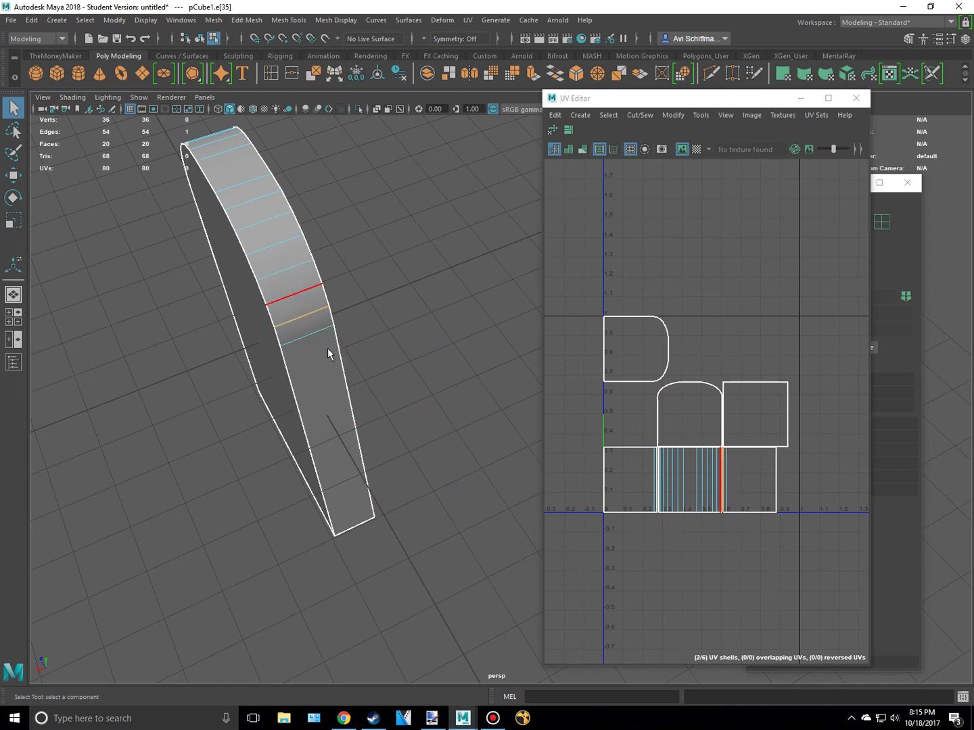
{"action": "scroll", "coordinate": [800, 503], "scroll_direction": "up", "scroll_amount": 5}
{"action": "scroll", "coordinate": [642, 442], "scroll_direction": "down", "scroll_amount": 3}
{"action": "middle_click_drag", "start_coordinate": [677, 453], "coordinate": [809, 469], "text": "alt"}
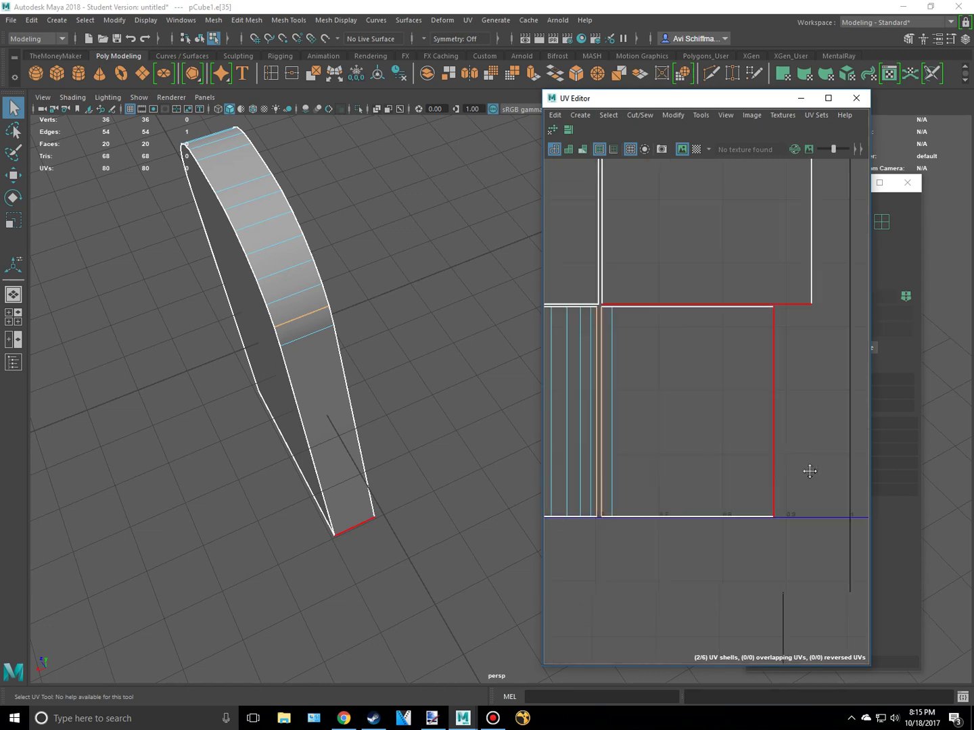
{"action": "middle_click_drag", "start_coordinate": [589, 435], "coordinate": [708, 462], "text": "alt"}
{"action": "scroll", "coordinate": [770, 460], "scroll_direction": "up", "scroll_amount": 2}
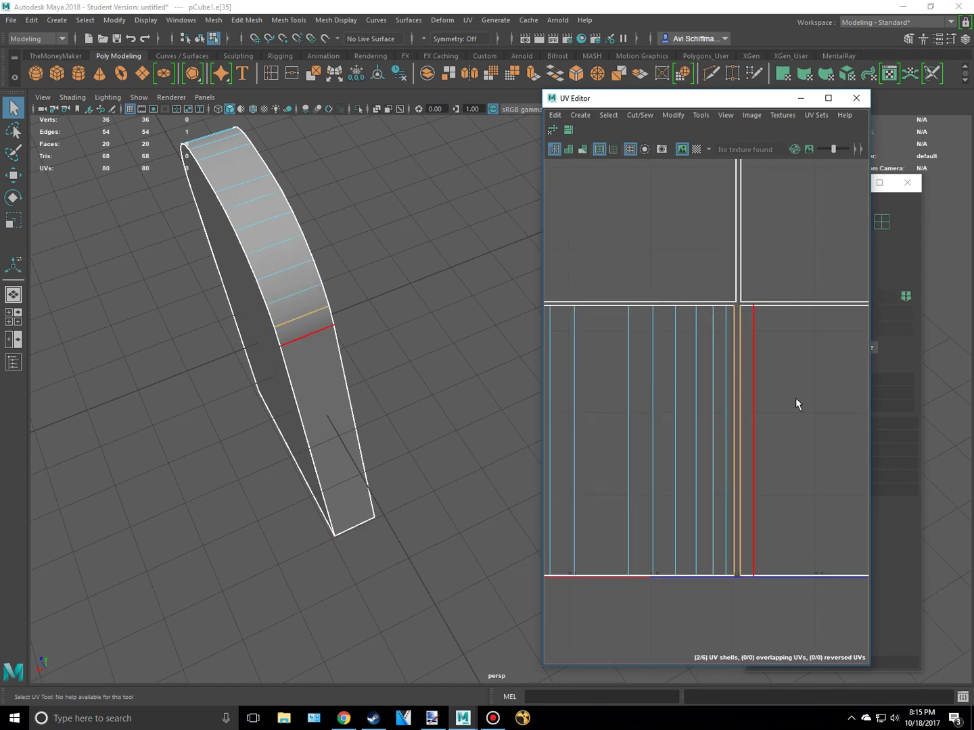
{"action": "scroll", "coordinate": [796, 399], "scroll_direction": "down", "scroll_amount": 1}
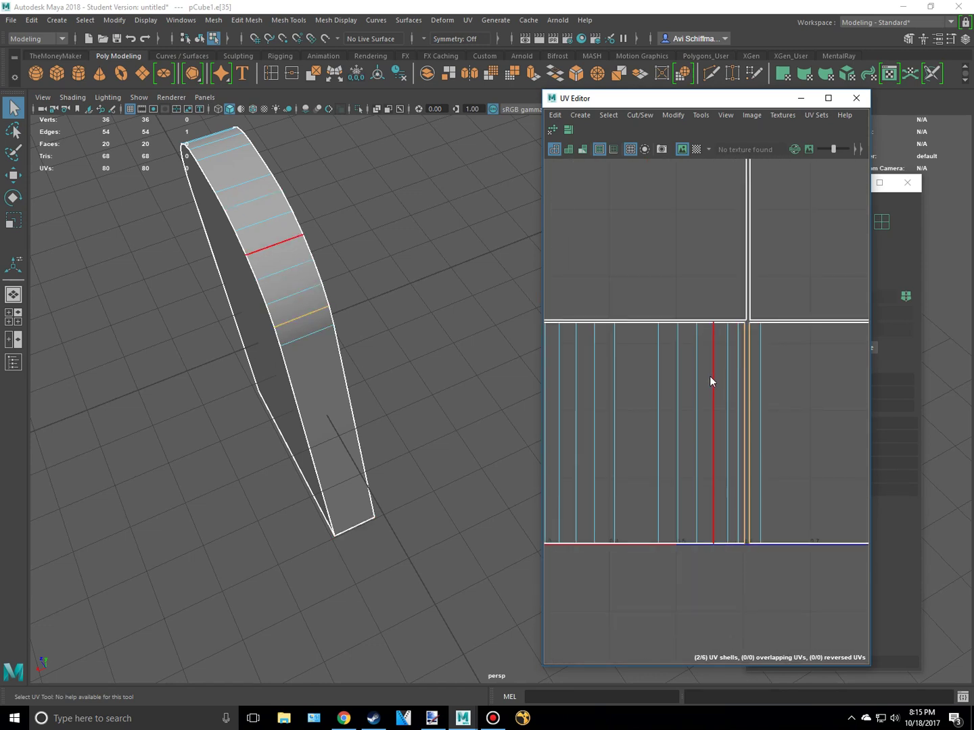
{"action": "right_click_drag", "start_coordinate": [710, 375], "coordinate": [706, 349], "text": "shift"}
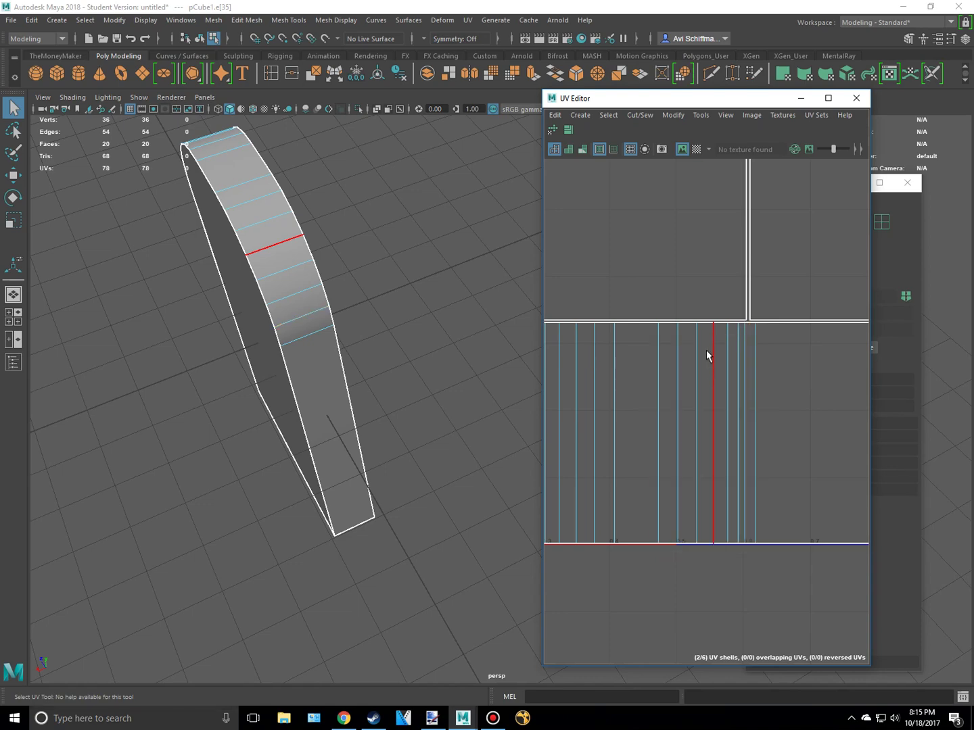
Step: Highlight the shell combining the curved top and narrow side in the UV layout and on the model
{"action": "left_click_drag", "start_coordinate": [371, 366], "coordinate": [394, 358], "text": "alt"}
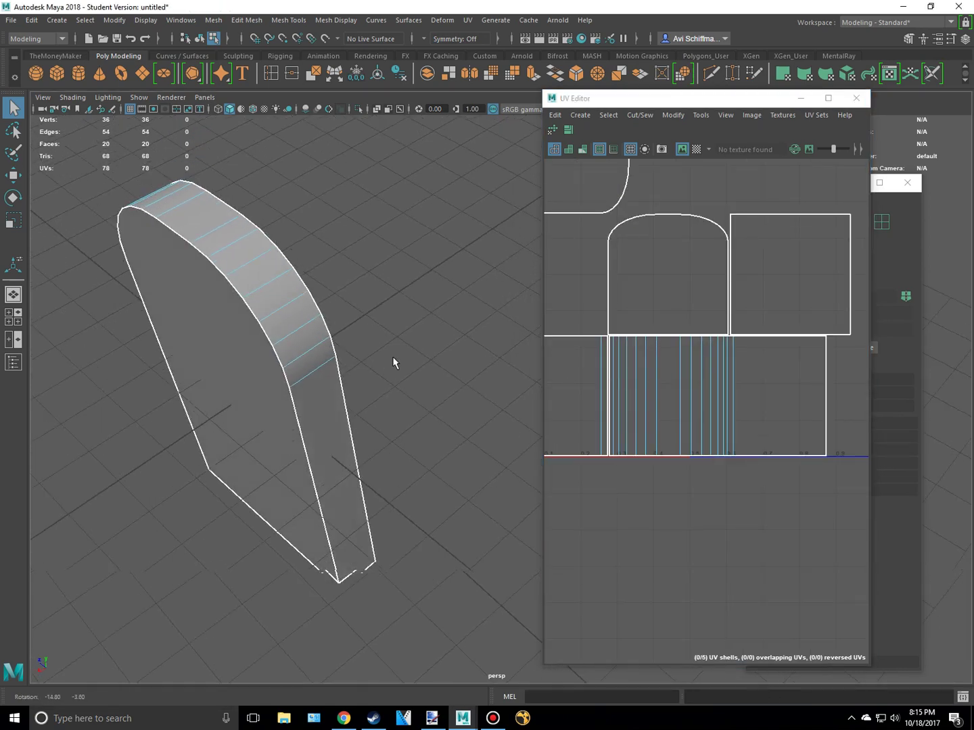
{"action": "right_click_drag", "start_coordinate": [737, 387], "coordinate": [683, 357]}
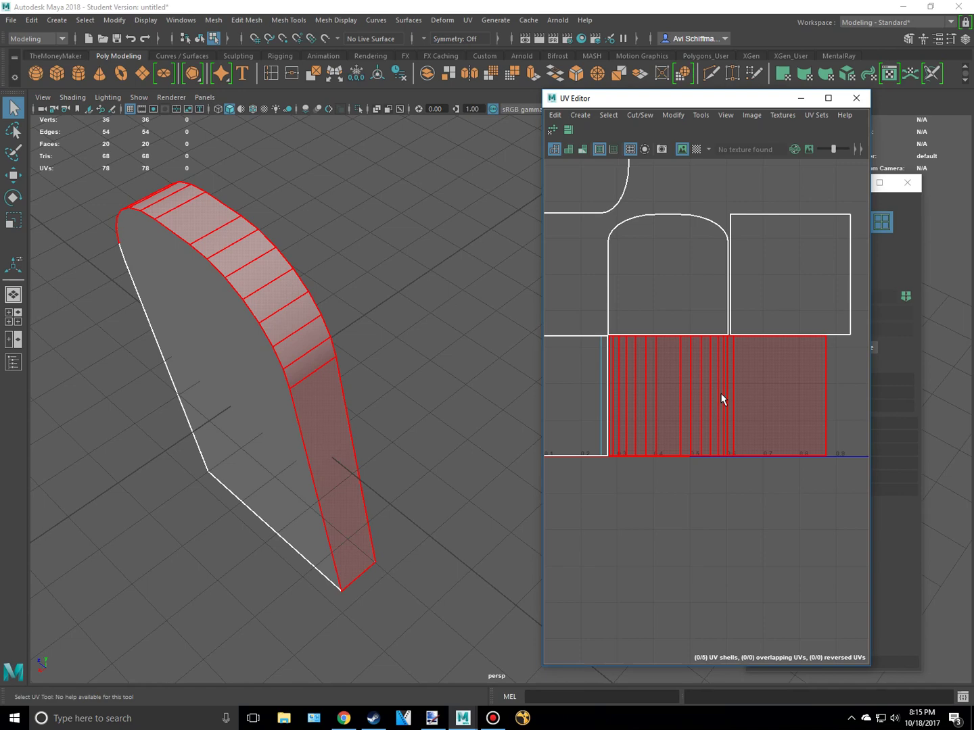
{"action": "left_click", "coordinate": [721, 399]}
Step: Select the matching seam edge on the opposite side of the gravestone and sew that side to the curved top strip
{"action": "scroll", "coordinate": [391, 398], "scroll_direction": "down", "scroll_amount": 3}
{"action": "left_click_drag", "start_coordinate": [206, 349], "coordinate": [254, 284], "text": "alt"}
{"action": "scroll", "coordinate": [254, 285], "scroll_direction": "up", "scroll_amount": 3}
{"action": "right_click_drag", "start_coordinate": [291, 355], "coordinate": [292, 322]}
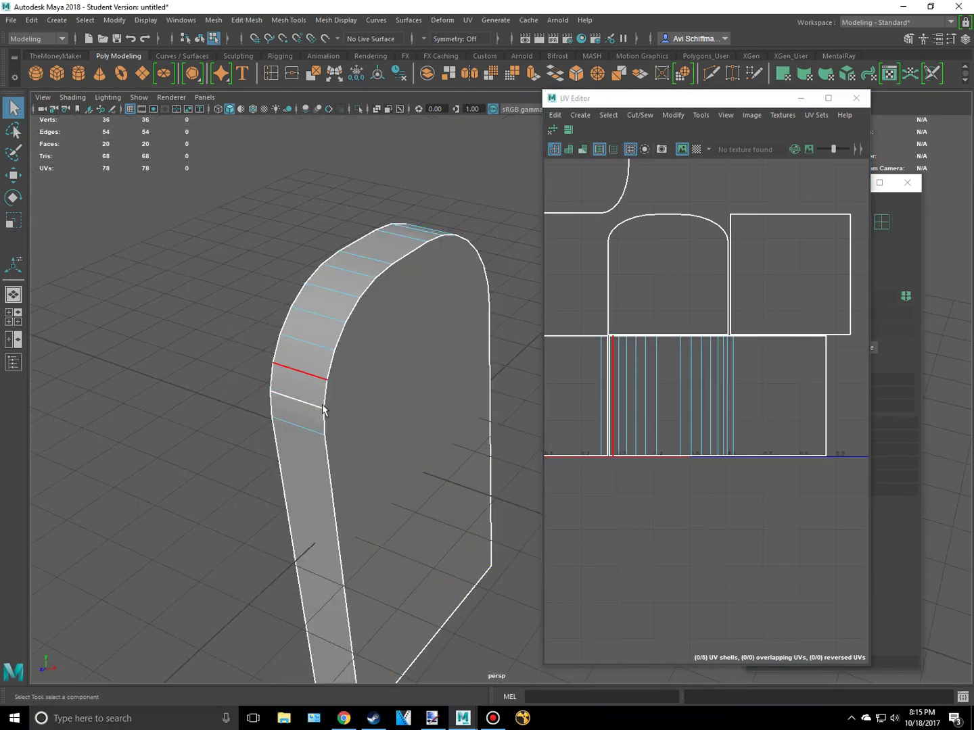
{"action": "scroll", "coordinate": [815, 407], "scroll_direction": "up", "scroll_amount": 4}
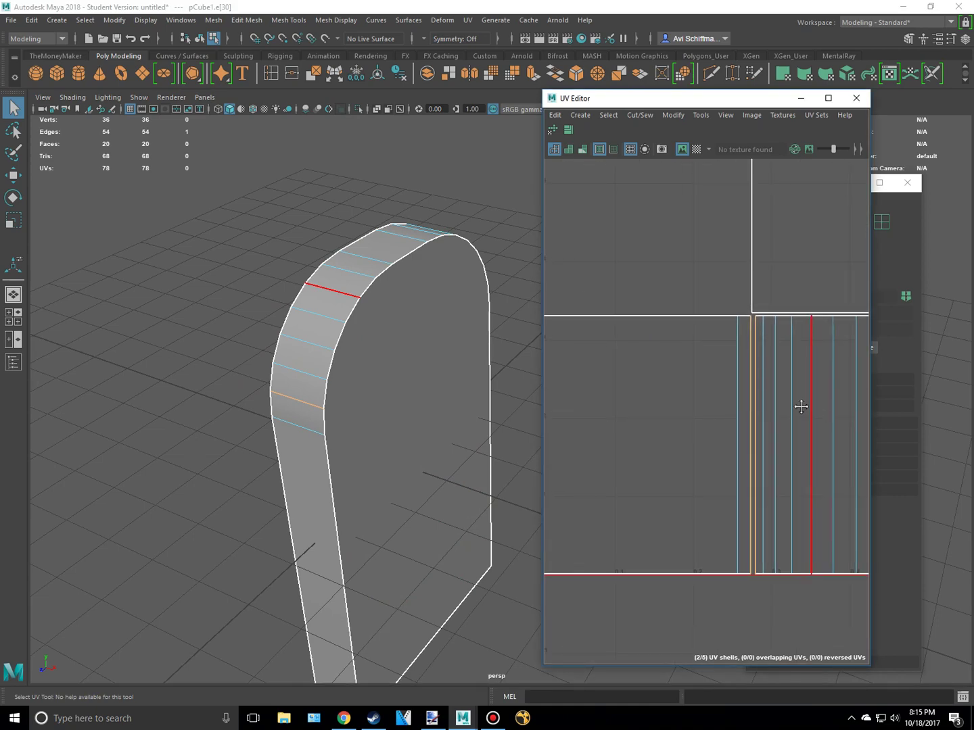
{"action": "right_click_drag", "start_coordinate": [739, 381], "coordinate": [741, 350], "text": "shift"}
Step: Examine which UV shells correspond to the gravestone's side strip and its front and back faces by selecting them in turn
{"action": "scroll", "coordinate": [424, 365], "scroll_direction": "down", "scroll_amount": 5}
{"action": "left_click_drag", "start_coordinate": [424, 366], "coordinate": [351, 389], "text": "alt"}
{"action": "scroll", "coordinate": [741, 379], "scroll_direction": "down", "scroll_amount": 6}
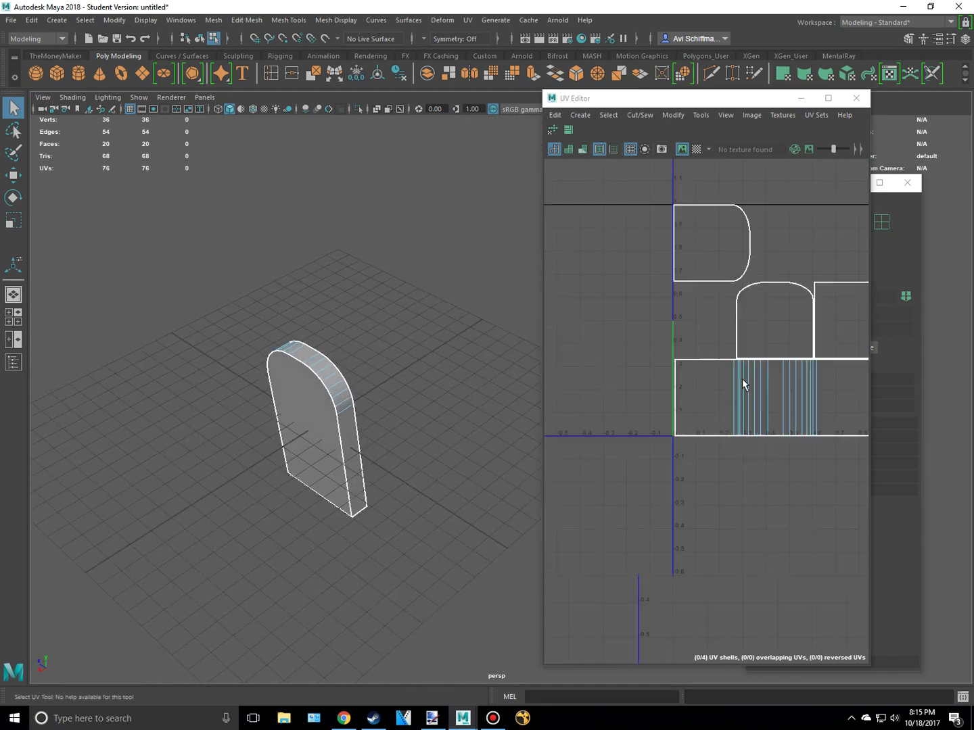
{"action": "middle_click_drag", "start_coordinate": [740, 380], "coordinate": [556, 442], "text": "alt"}
{"action": "right_click_drag", "start_coordinate": [603, 419], "coordinate": [587, 395]}
{"action": "middle_click_drag", "start_coordinate": [665, 435], "coordinate": [782, 431], "text": "alt"}
{"action": "left_click", "coordinate": [771, 434]}
{"action": "left_click_drag", "start_coordinate": [421, 398], "coordinate": [378, 369], "text": "alt"}
{"action": "left_click", "coordinate": [389, 331]}
{"action": "left_click", "coordinate": [378, 369]}
{"action": "left_click_drag", "start_coordinate": [519, 324], "coordinate": [514, 364], "text": "alt"}
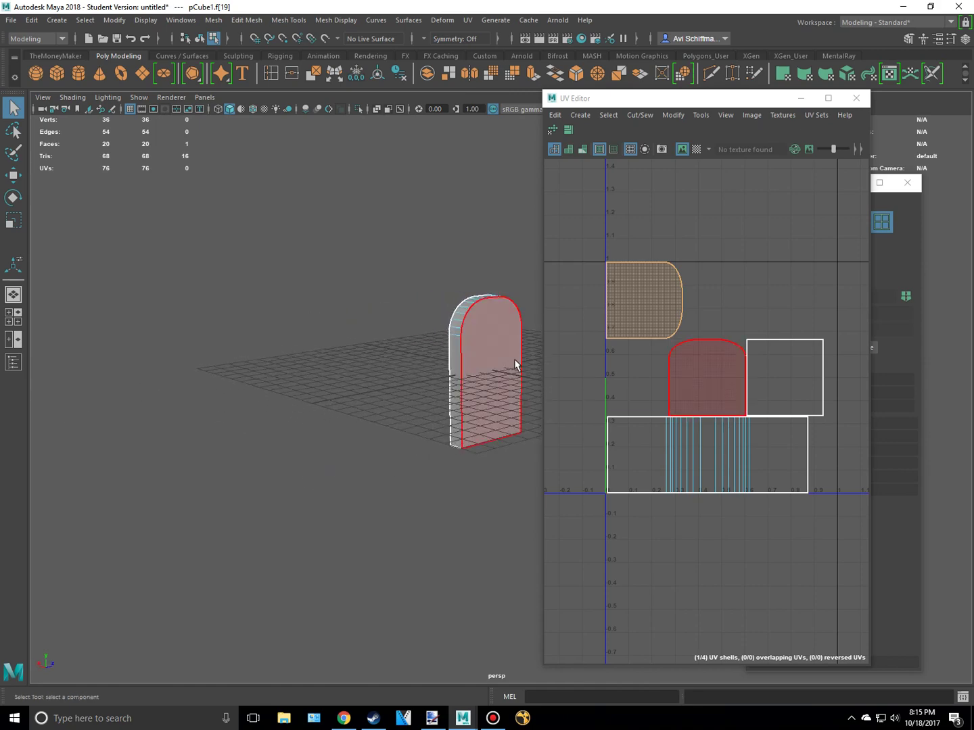
{"action": "left_click", "coordinate": [514, 365]}
Step: Select the whole gravestone in object mode and freeze its transformations
{"action": "left_click_drag", "start_coordinate": [239, 308], "coordinate": [447, 351], "text": "alt"}
{"action": "right_click_drag", "start_coordinate": [379, 344], "coordinate": [428, 328]}
{"action": "left_click", "coordinate": [459, 296]}
{"action": "left_click", "coordinate": [382, 395]}
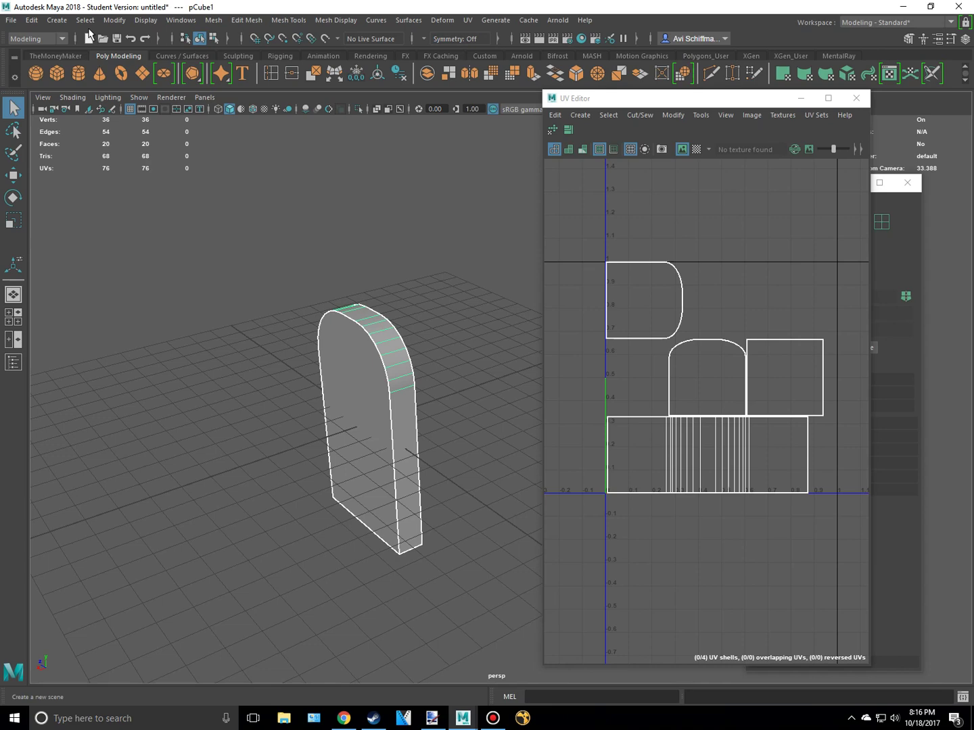
{"action": "left_click", "coordinate": [114, 20]}
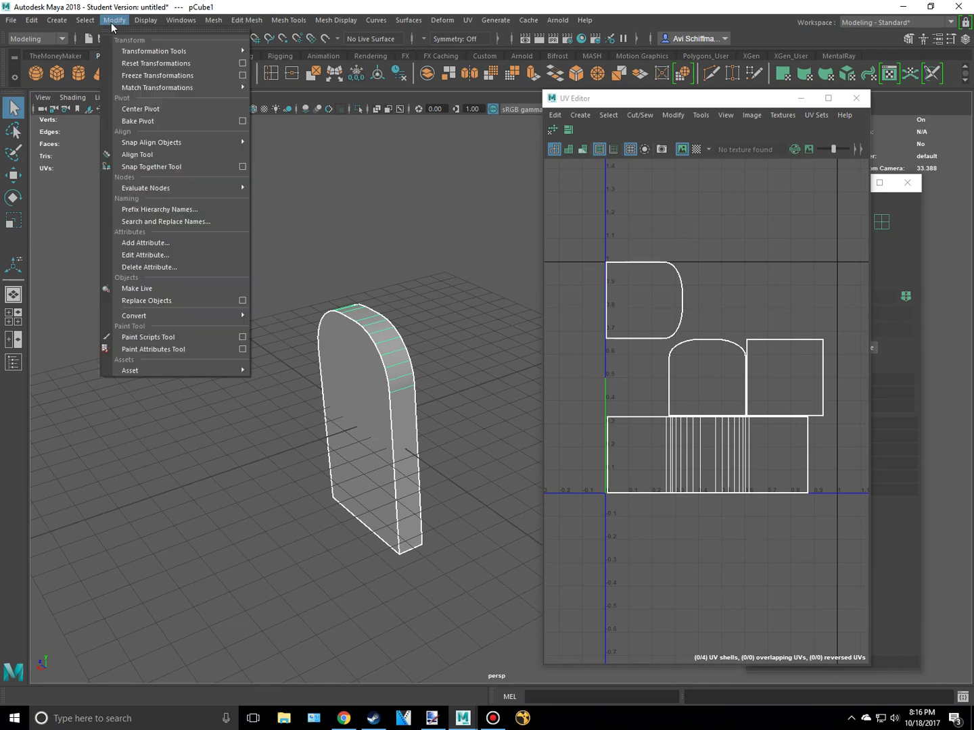
{"action": "left_click", "coordinate": [157, 75]}
Step: Select all the gravestone's UV shells and unfold them
{"action": "middle_click_drag", "start_coordinate": [447, 229], "coordinate": [416, 302], "text": "alt"}
{"action": "scroll", "coordinate": [416, 290], "scroll_direction": "down", "scroll_amount": 2}
{"action": "right_click_drag", "start_coordinate": [654, 307], "coordinate": [623, 295]}
{"action": "left_click", "coordinate": [624, 293]}
{"action": "scroll", "coordinate": [624, 276], "scroll_direction": "down", "scroll_amount": 5}
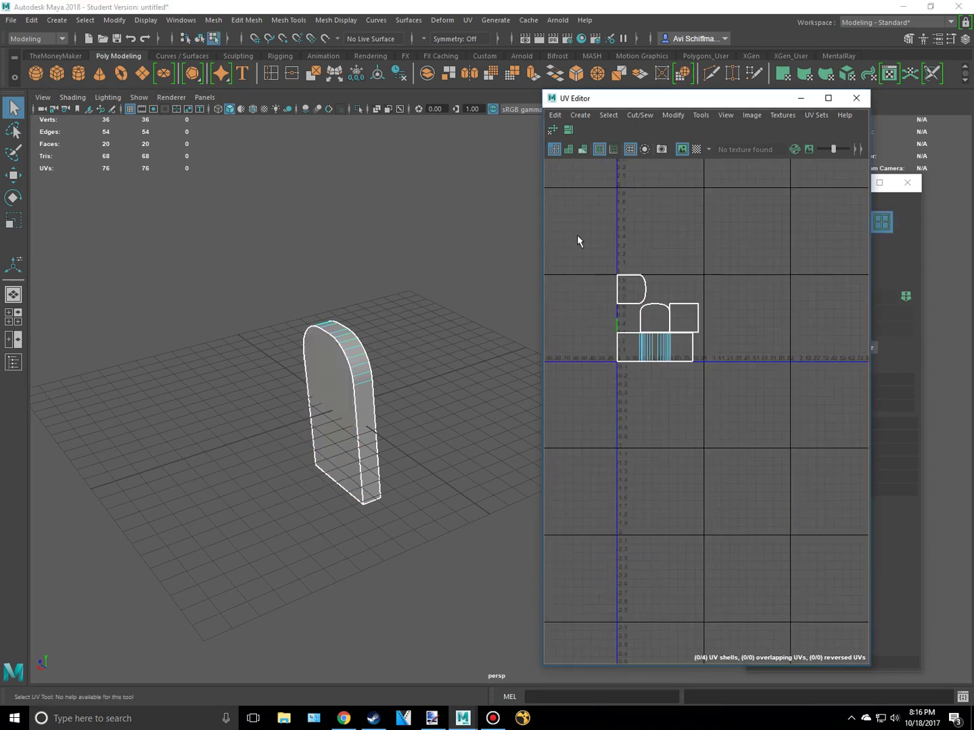
{"action": "left_click_drag", "start_coordinate": [577, 234], "coordinate": [745, 425]}
{"action": "scroll", "coordinate": [746, 417], "scroll_direction": "up", "scroll_amount": 6}
{"action": "scroll", "coordinate": [770, 334], "scroll_direction": "down", "scroll_amount": 4}
{"action": "scroll", "coordinate": [588, 227], "scroll_direction": "up", "scroll_amount": 4}
{"action": "middle_click_drag", "start_coordinate": [587, 226], "coordinate": [715, 382], "text": "alt"}
{"action": "scroll", "coordinate": [643, 313], "scroll_direction": "down", "scroll_amount": 2}
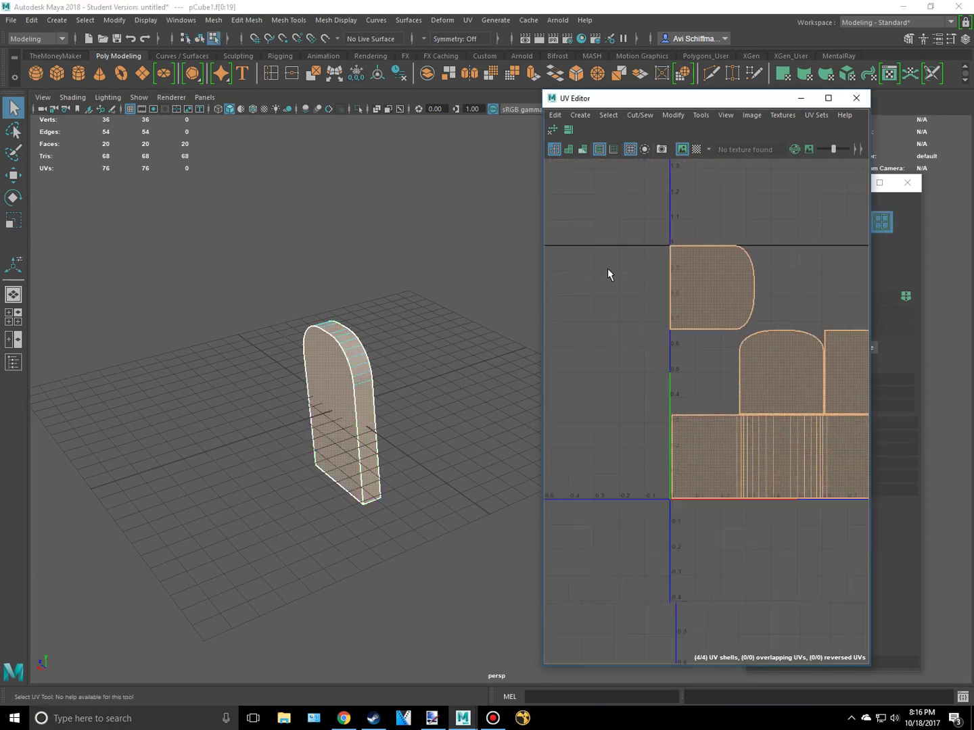
{"action": "scroll", "coordinate": [692, 273], "scroll_direction": "down", "scroll_amount": 6}
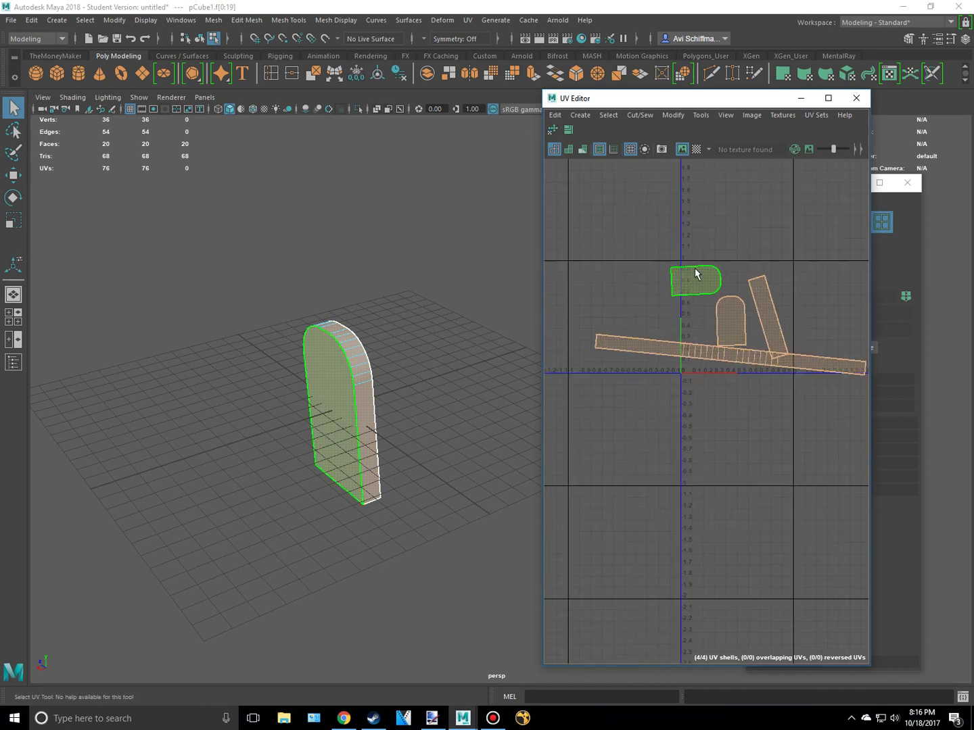
Step: Inspect the unfolded shells by selecting the rounded face and the bottom face and comparing them with the model
{"action": "middle_click_drag", "start_coordinate": [696, 268], "coordinate": [689, 366], "text": "alt"}
{"action": "scroll", "coordinate": [617, 260], "scroll_direction": "up", "scroll_amount": 2}
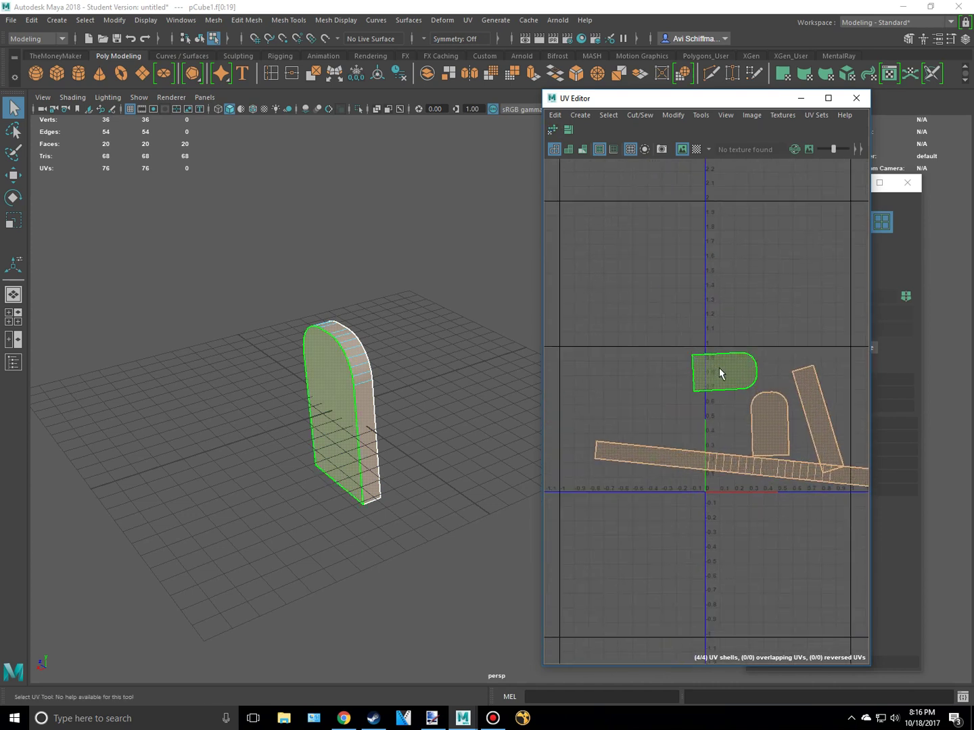
{"action": "left_click_drag", "start_coordinate": [415, 330], "coordinate": [451, 346], "text": "alt"}
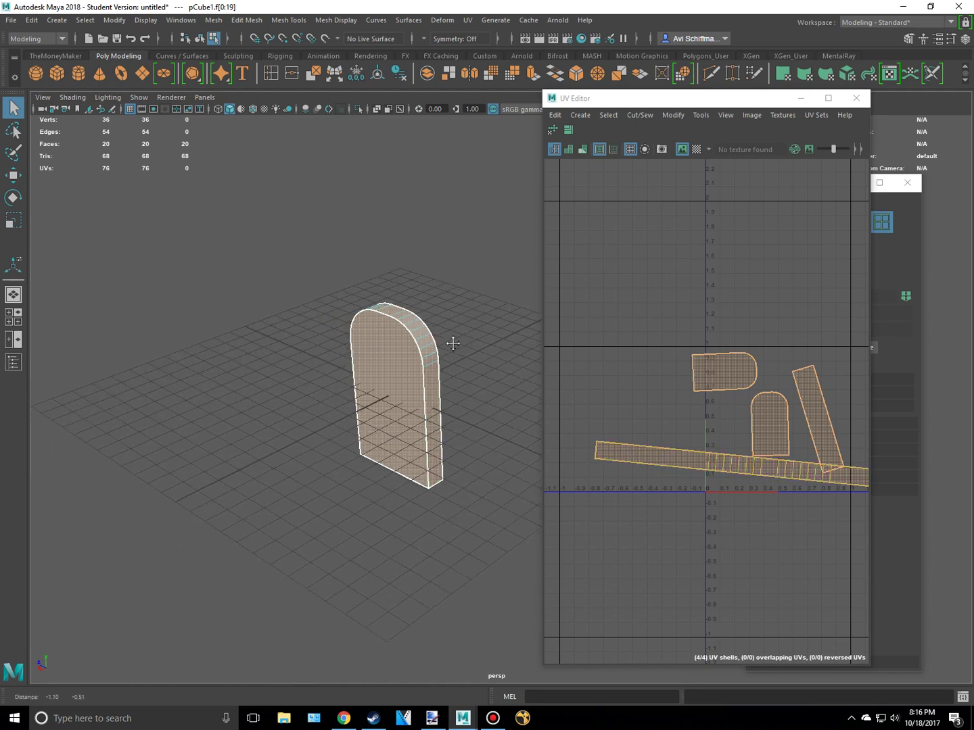
{"action": "scroll", "coordinate": [451, 347], "scroll_direction": "up", "scroll_amount": 2}
{"action": "left_click", "coordinate": [733, 373]}
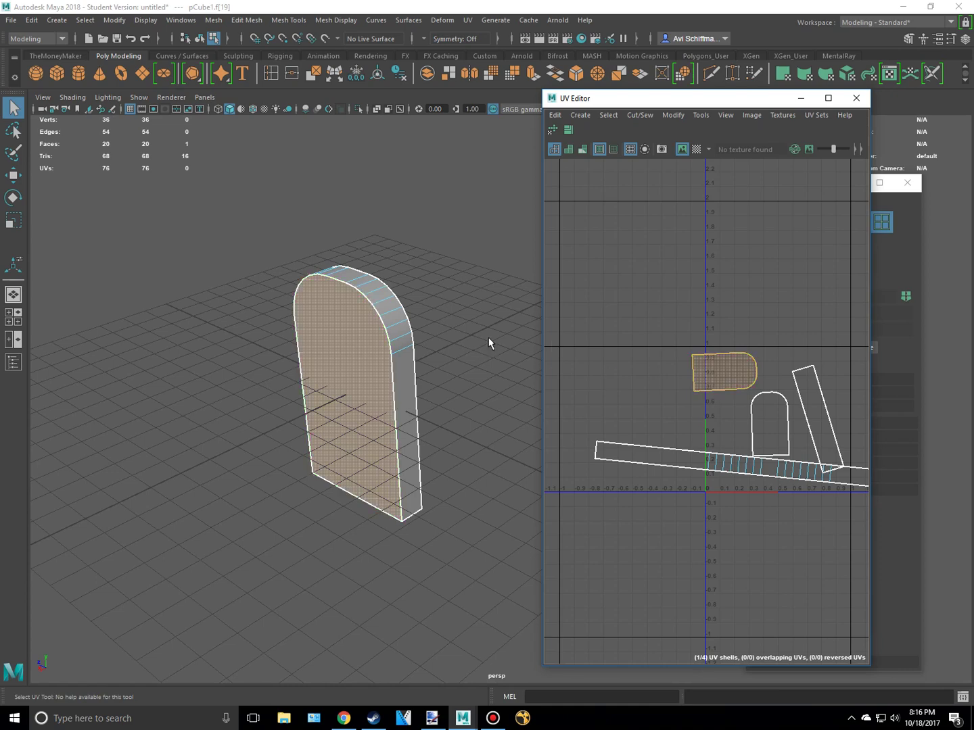
{"action": "key", "text": "f"}
{"action": "scroll", "coordinate": [723, 406], "scroll_direction": "down", "scroll_amount": 3}
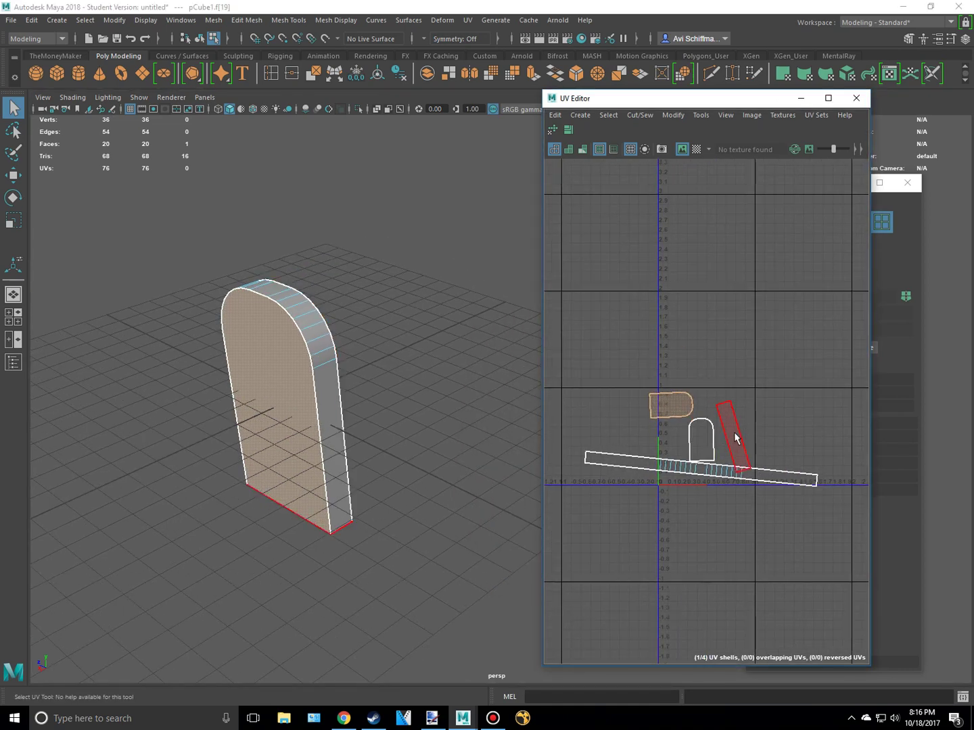
{"action": "left_click", "coordinate": [735, 438]}
{"action": "left_click_drag", "start_coordinate": [514, 399], "coordinate": [520, 338], "text": "alt"}
{"action": "scroll", "coordinate": [728, 430], "scroll_direction": "down", "scroll_amount": 2}
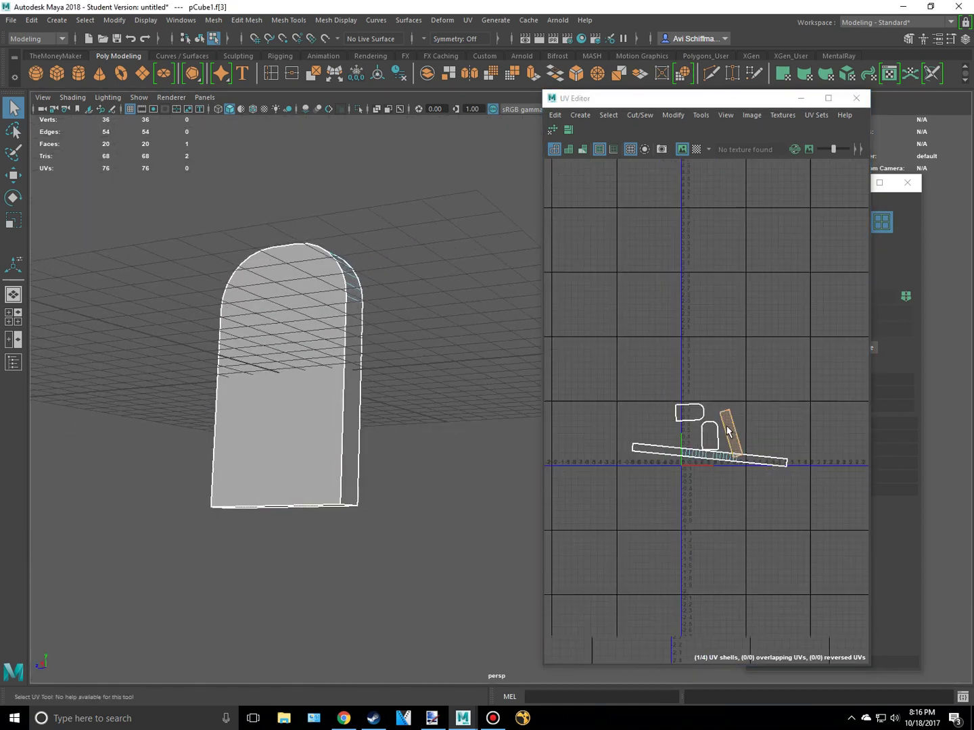
{"action": "scroll", "coordinate": [696, 411], "scroll_direction": "down", "scroll_amount": 2}
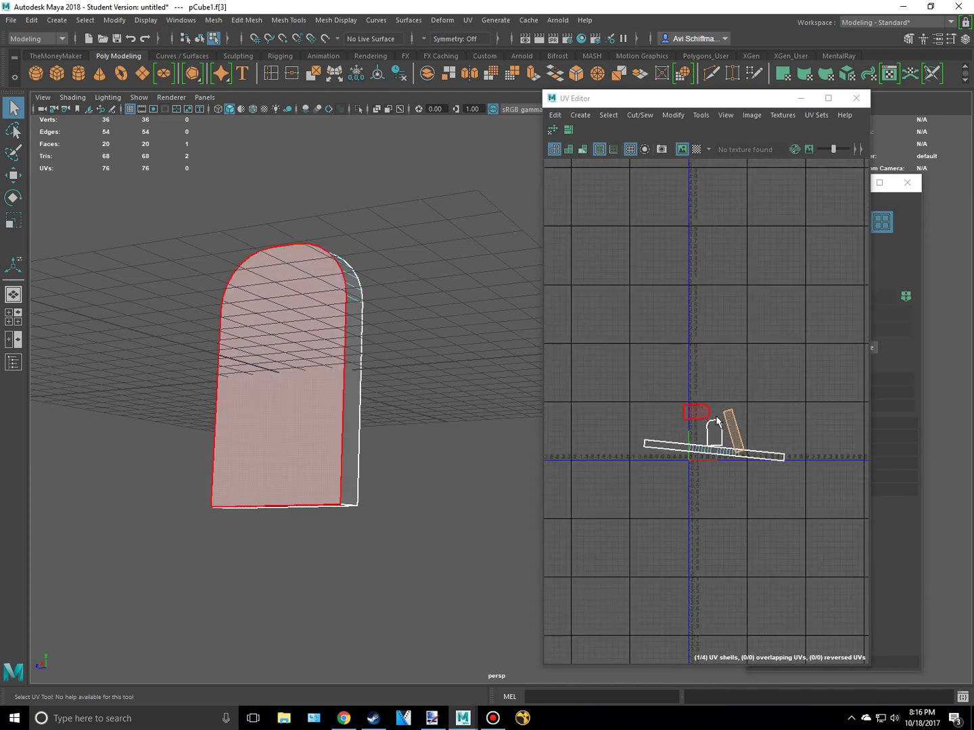
{"action": "scroll", "coordinate": [703, 406], "scroll_direction": "up", "scroll_amount": 6}
{"action": "scroll", "coordinate": [722, 399], "scroll_direction": "down", "scroll_amount": 3}
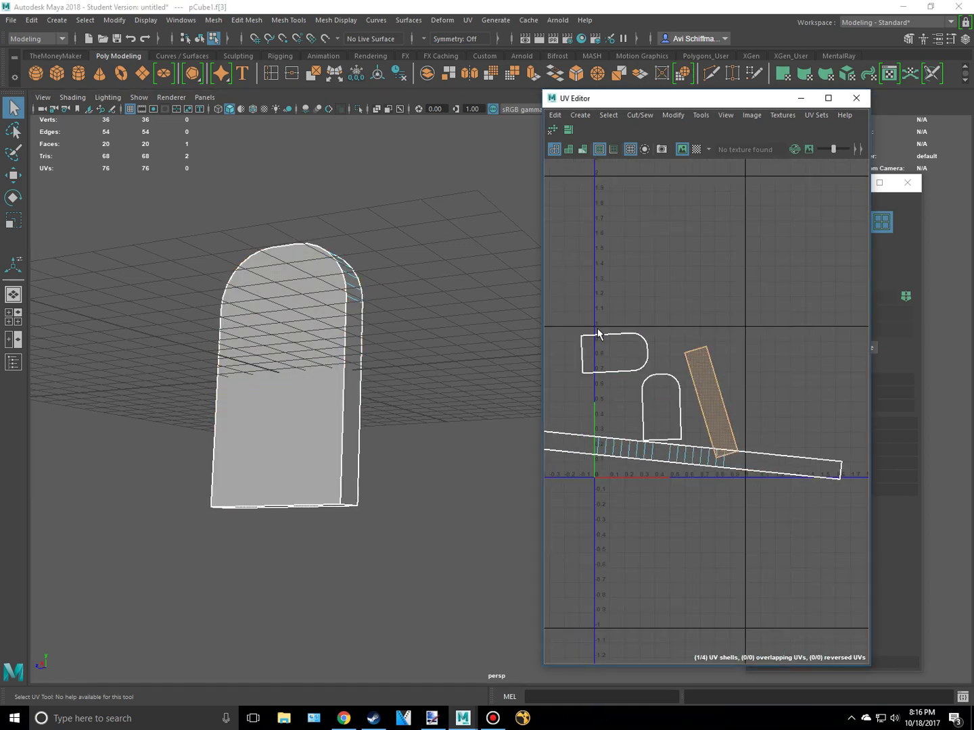
Step: Select all the unfolded UV shells and arrange them with the Layout command, keeping the UV Toolkit in view
{"action": "left_click_drag", "start_coordinate": [747, 477], "coordinate": [754, 482]}
{"action": "scroll", "coordinate": [758, 484], "scroll_direction": "down", "scroll_amount": 2}
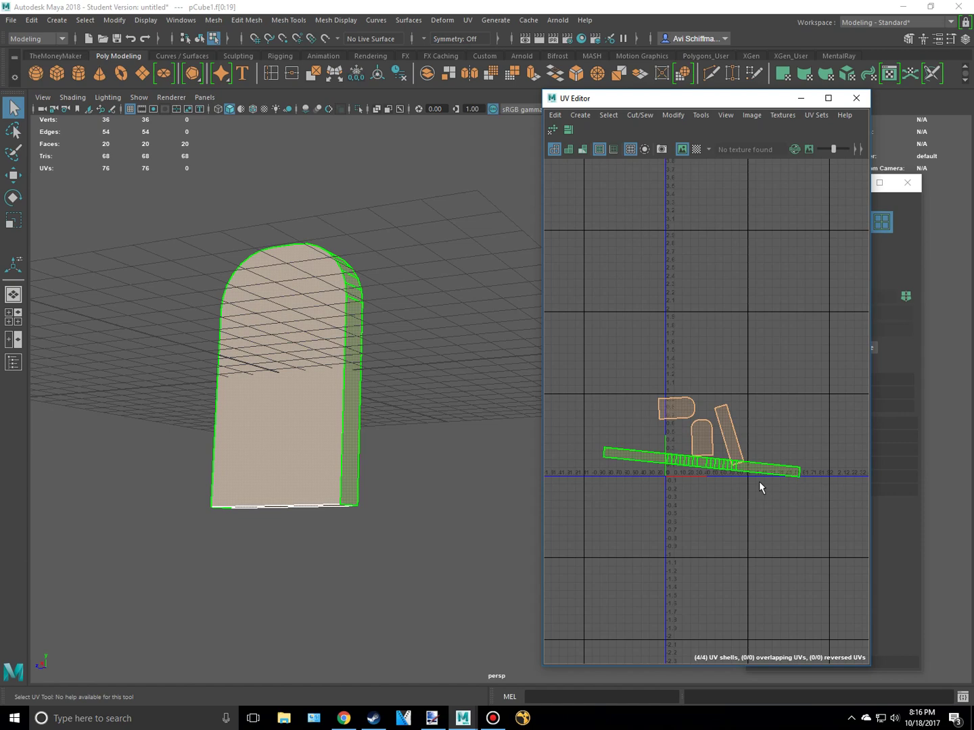
{"action": "left_click_drag", "start_coordinate": [825, 547], "coordinate": [563, 313]}
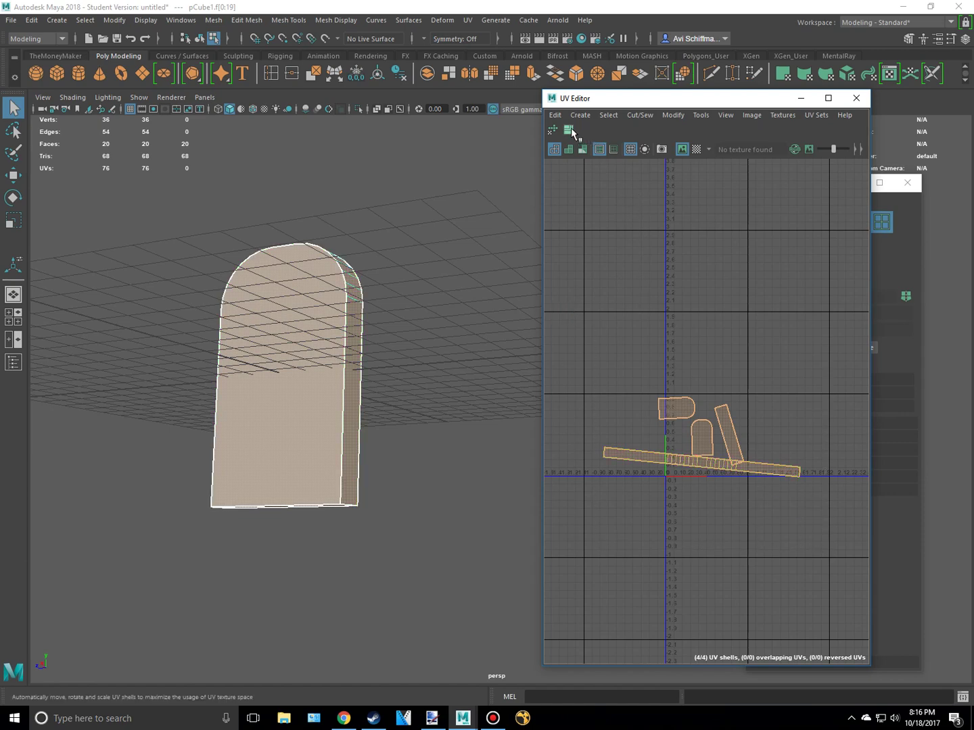
{"action": "left_click_drag", "start_coordinate": [600, 103], "coordinate": [410, 102]}
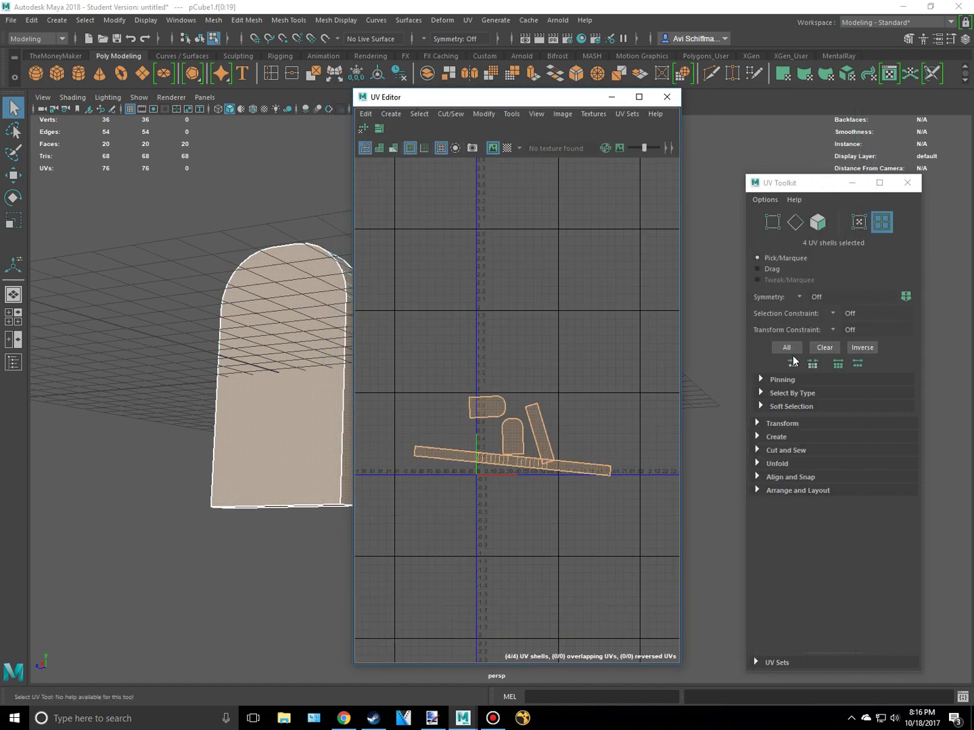
{"action": "left_click", "coordinate": [778, 464]}
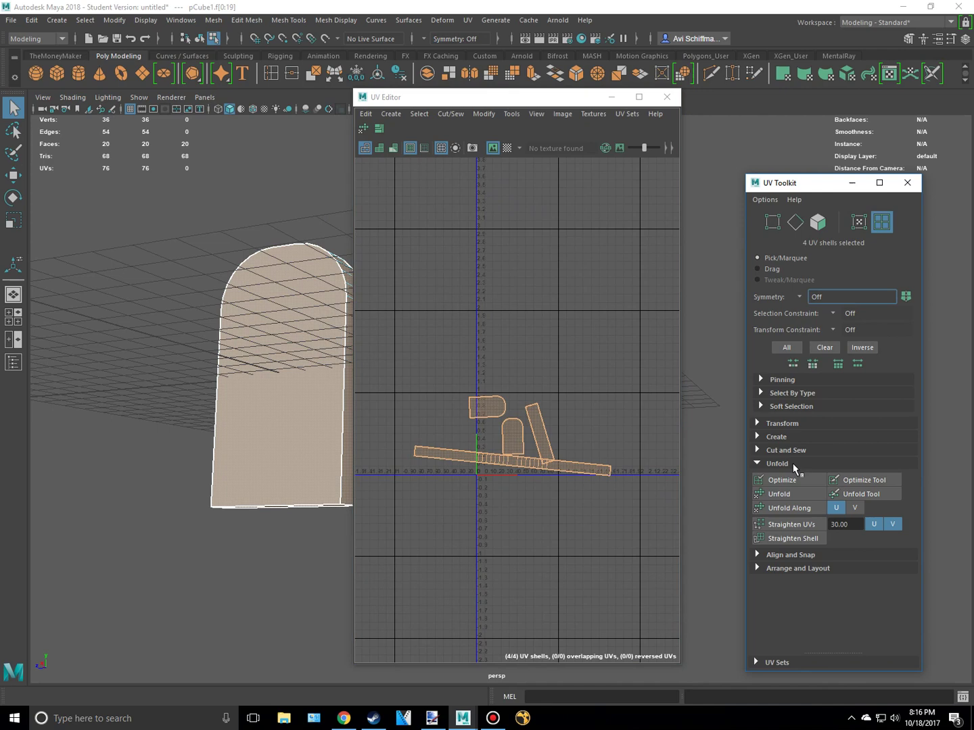
{"action": "left_click", "coordinate": [484, 117]}
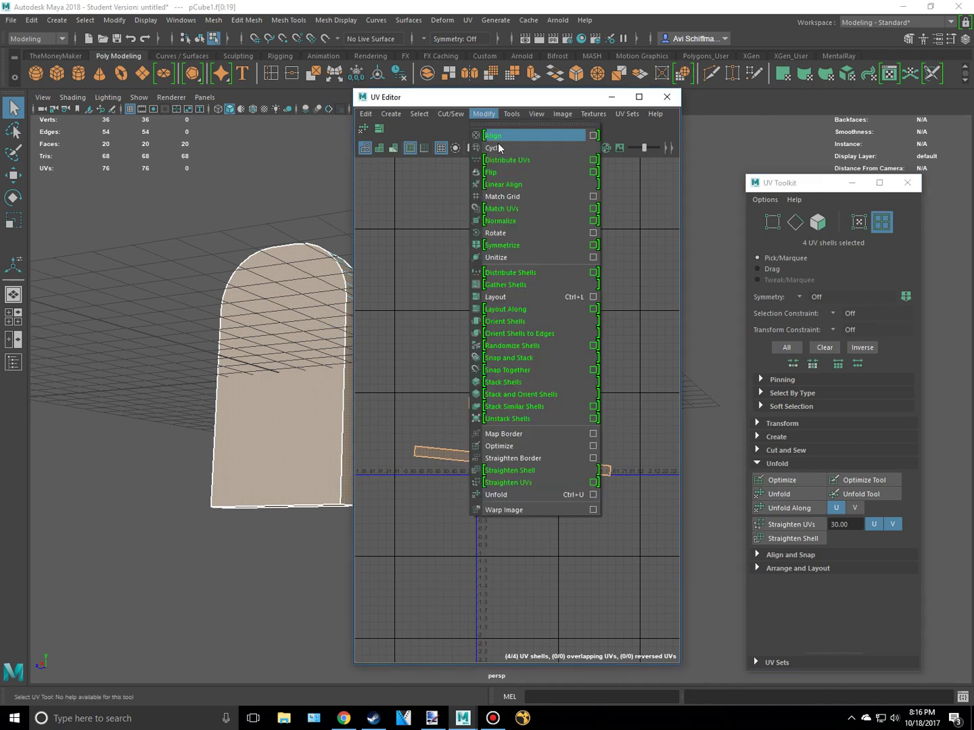
{"action": "left_click", "coordinate": [499, 297]}
{"action": "key", "text": "f"}
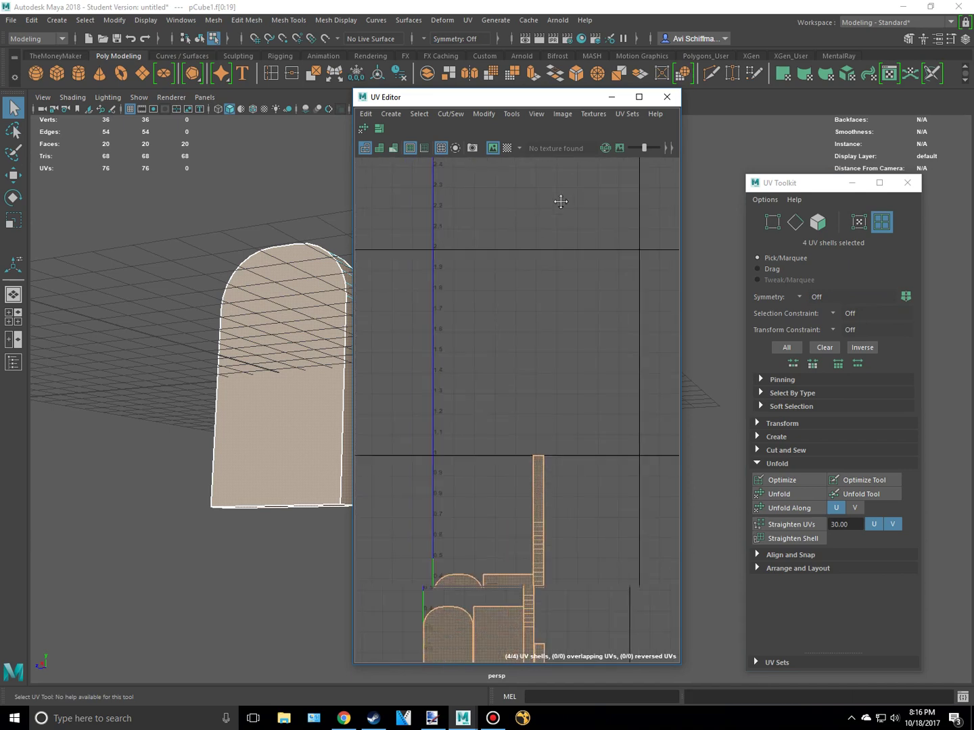
Step: Display the checker map on the gravestone and examine the checker squares on its top and sides
{"action": "left_click_drag", "start_coordinate": [307, 244], "coordinate": [265, 271], "text": "alt"}
{"action": "middle_click_drag", "start_coordinate": [330, 211], "coordinate": [285, 213], "text": "alt"}
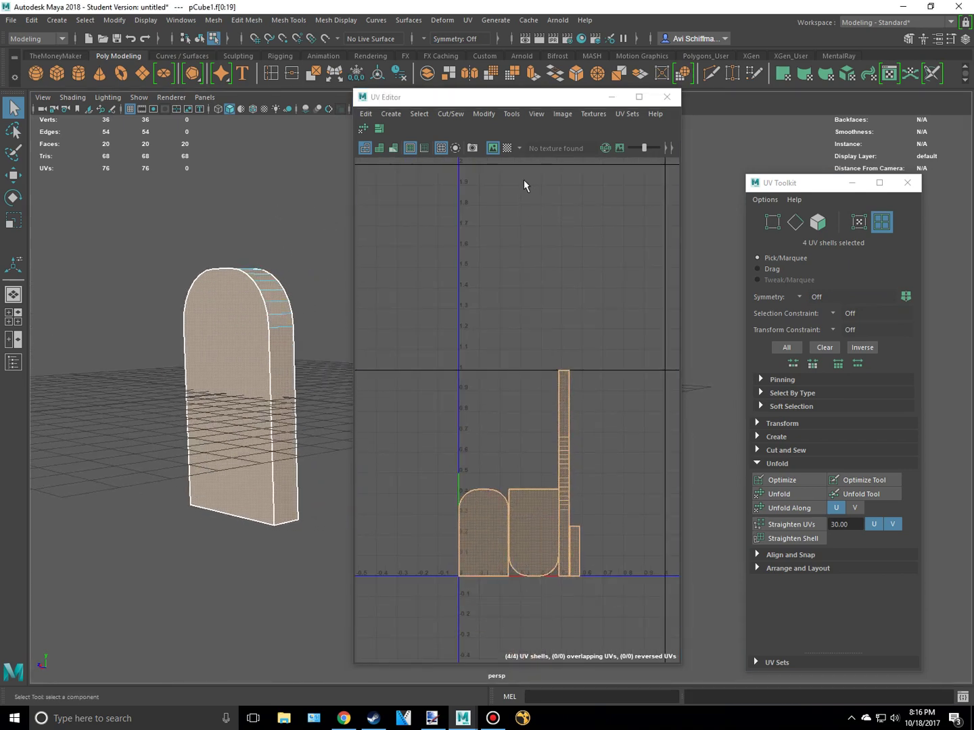
{"action": "left_click", "coordinate": [507, 149]}
{"action": "left_click_drag", "start_coordinate": [281, 278], "coordinate": [285, 323], "text": "alt"}
{"action": "scroll", "coordinate": [284, 323], "scroll_direction": "up", "scroll_amount": 3}
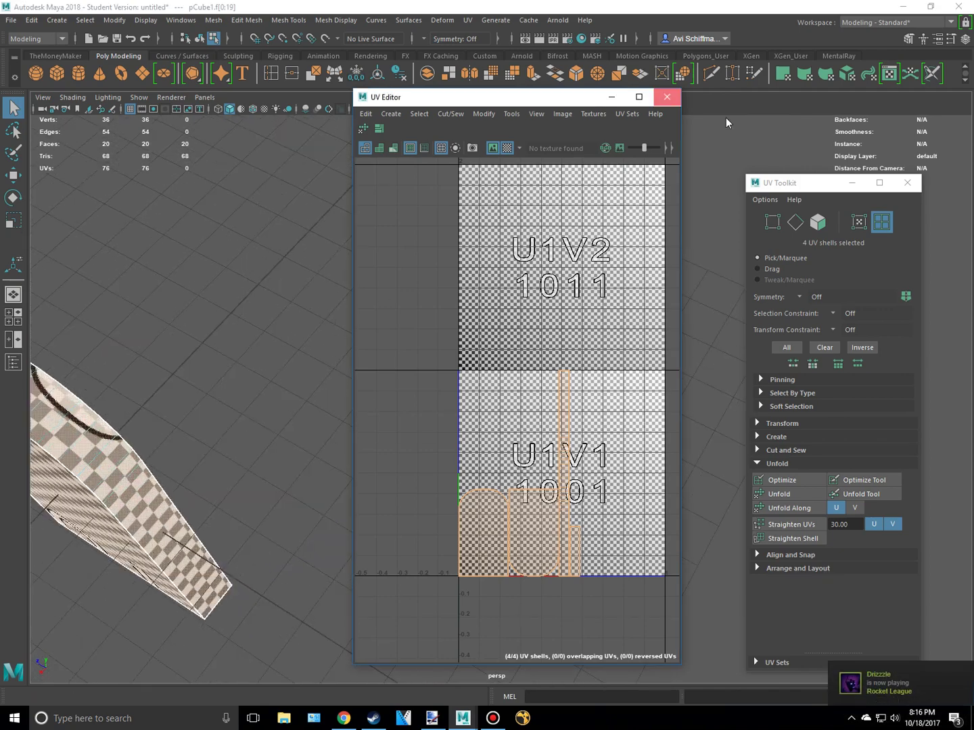
Step: Close the UV Editor and UV Toolkit, reopen the UV Editor, and place it as a floating window beside the gravestone
{"action": "left_click", "coordinate": [667, 96]}
{"action": "left_click", "coordinate": [908, 183]}
{"action": "middle_click_drag", "start_coordinate": [556, 337], "coordinate": [777, 281], "text": "alt"}
{"action": "left_click", "coordinate": [888, 74]}
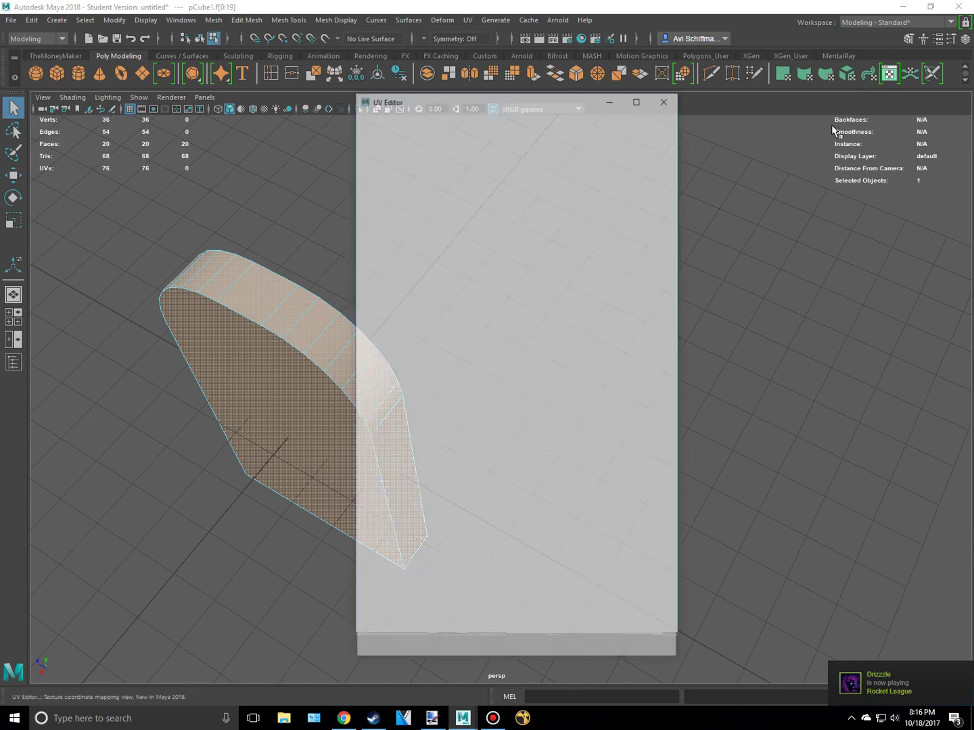
{"action": "left_click_drag", "start_coordinate": [541, 100], "coordinate": [771, 94]}
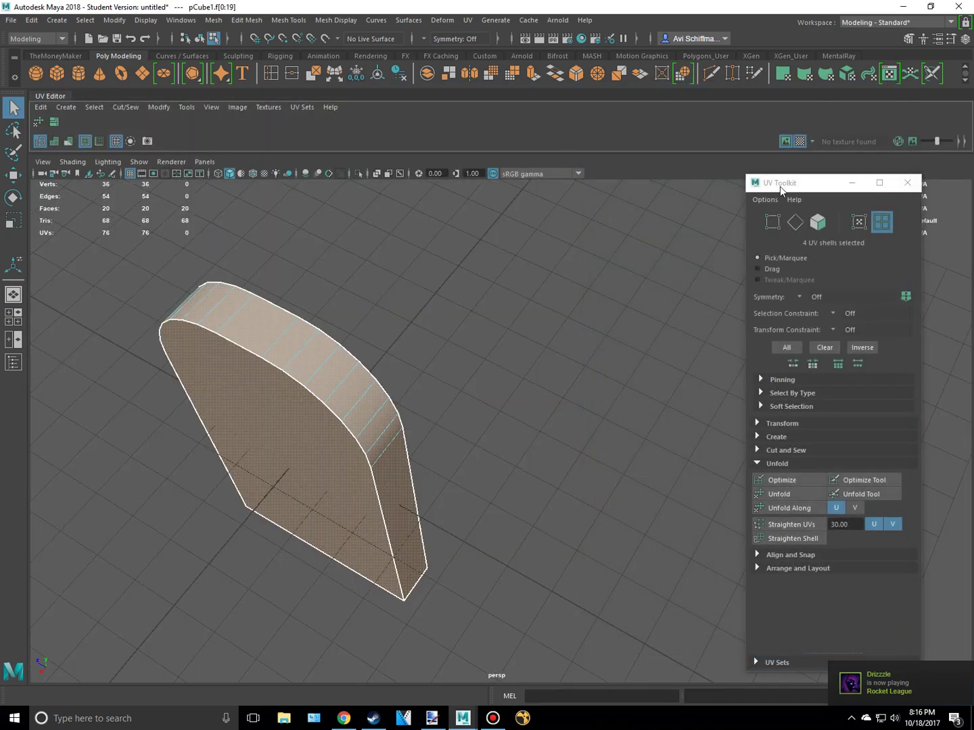
{"action": "left_click_drag", "start_coordinate": [54, 96], "coordinate": [623, 153]}
{"action": "scroll", "coordinate": [423, 377], "scroll_direction": "up", "scroll_amount": 5}
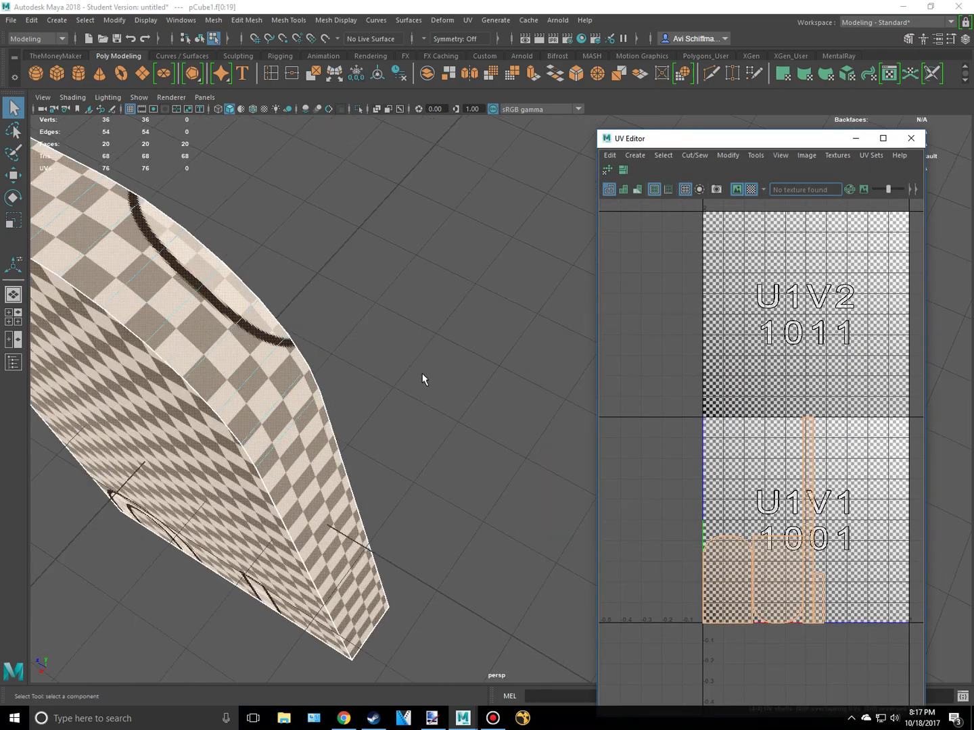
Step: Open the UV Snapshot options from the UV Editor and set the output file to GraveStone in the UV Snapshots folder
{"action": "left_click_drag", "start_coordinate": [423, 379], "coordinate": [453, 319], "text": "alt"}
{"action": "scroll", "coordinate": [433, 352], "scroll_direction": "down", "scroll_amount": 4}
{"action": "middle_click_drag", "start_coordinate": [426, 359], "coordinate": [448, 268], "text": "alt"}
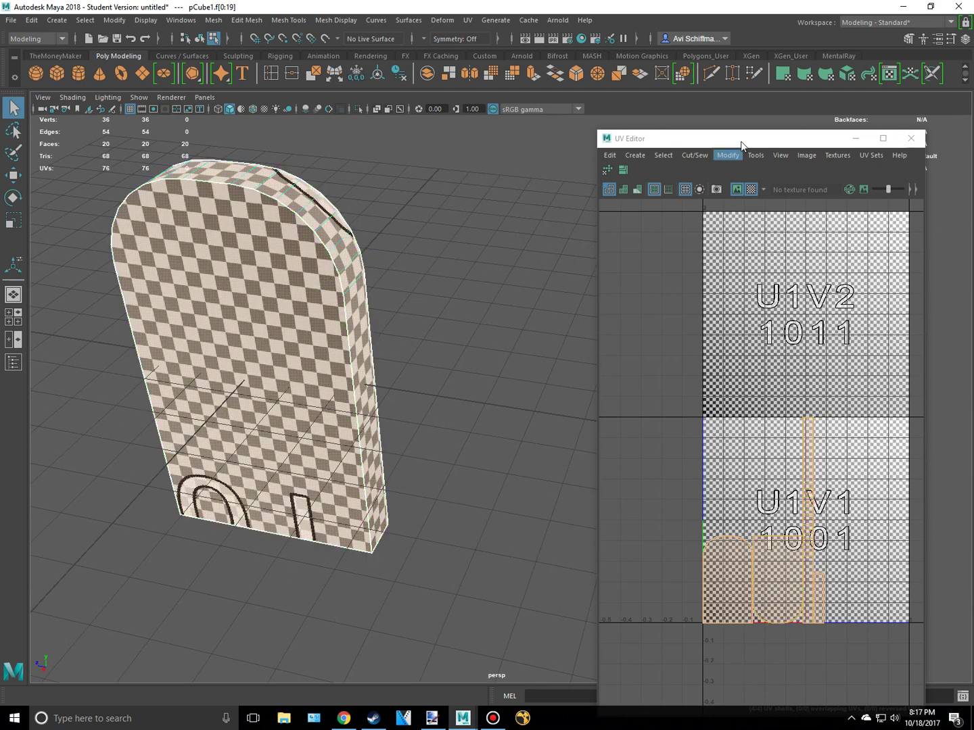
{"action": "left_click_drag", "start_coordinate": [740, 136], "coordinate": [721, 129]}
{"action": "scroll", "coordinate": [775, 222], "scroll_direction": "down", "scroll_amount": 3}
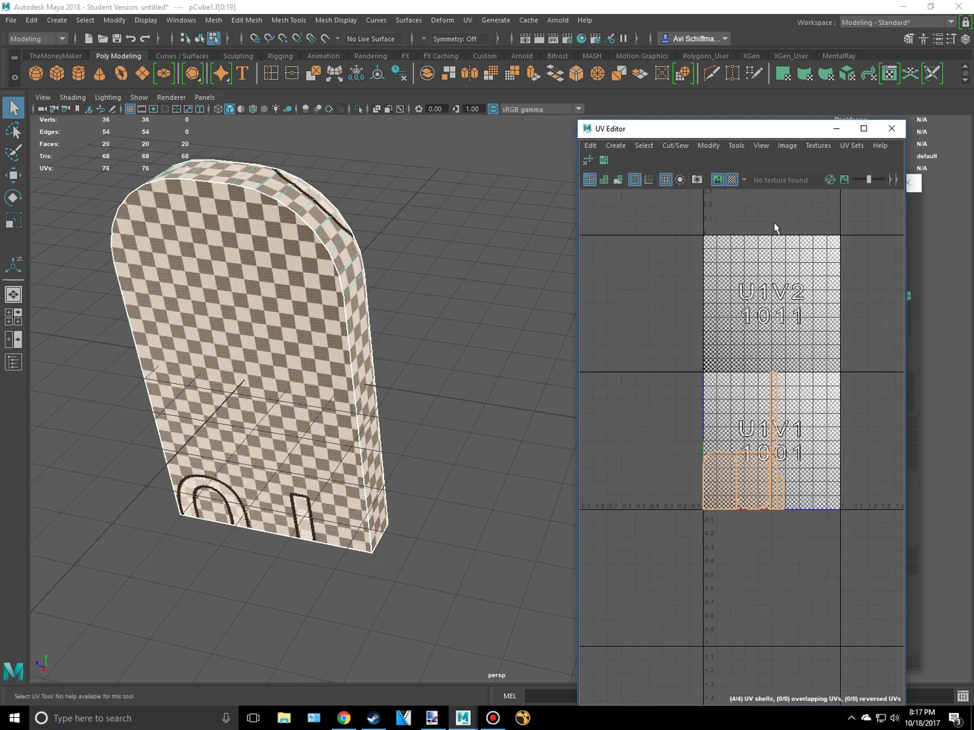
{"action": "left_click", "coordinate": [792, 147]}
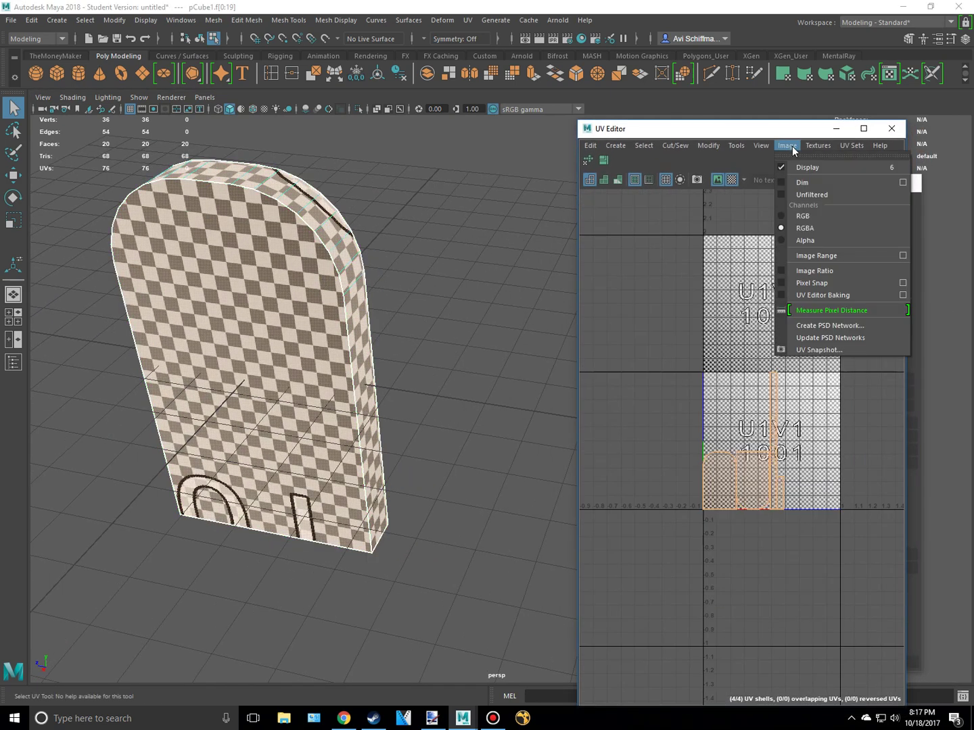
{"action": "left_click", "coordinate": [820, 349]}
{"action": "left_click_drag", "start_coordinate": [654, 195], "coordinate": [432, 201]}
{"action": "left_click", "coordinate": [630, 249]}
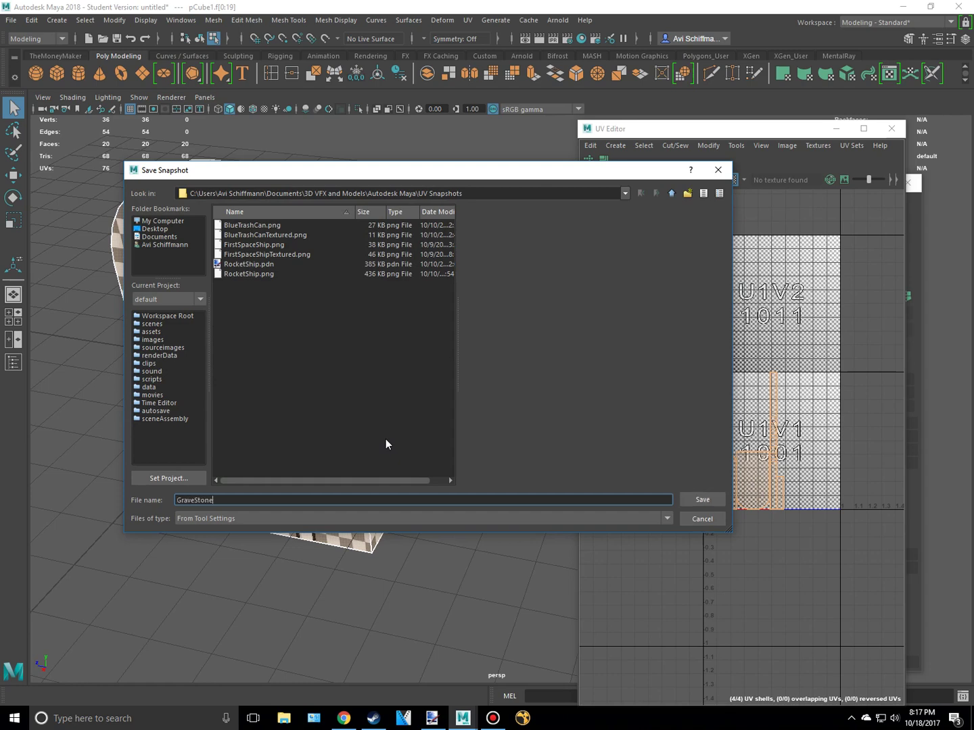
{"action": "left_click", "coordinate": [711, 500]}
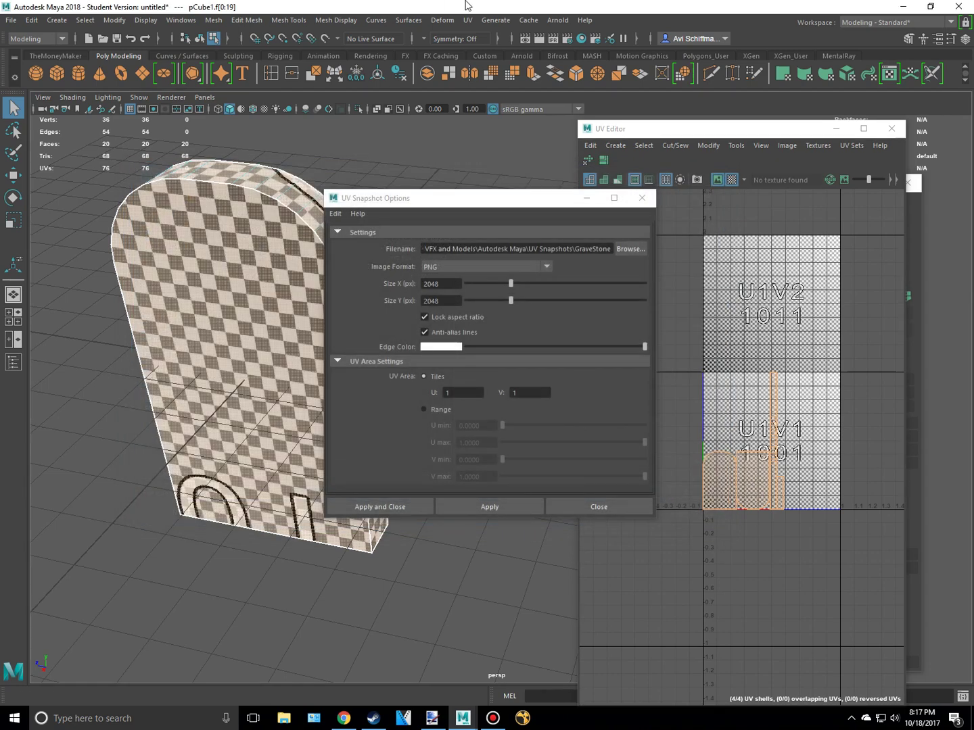
Step: Set the UV snapshot's image format to PNG
{"action": "mouse_move", "coordinate": [563, 18]}
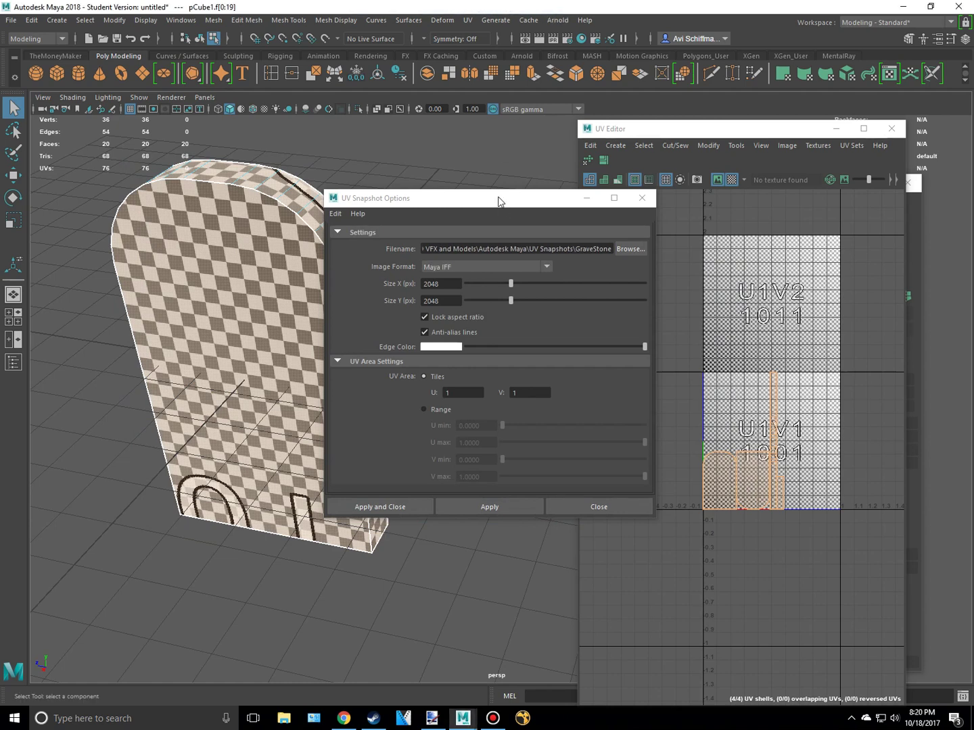
{"action": "left_click_drag", "start_coordinate": [499, 200], "coordinate": [615, 188]}
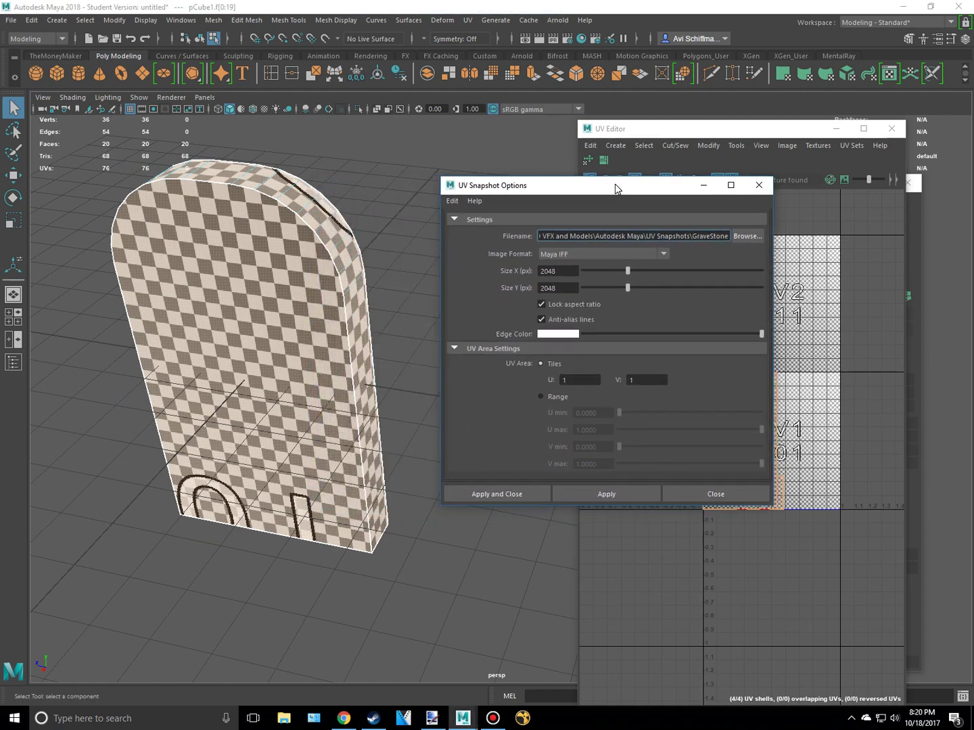
{"action": "left_click", "coordinate": [587, 256]}
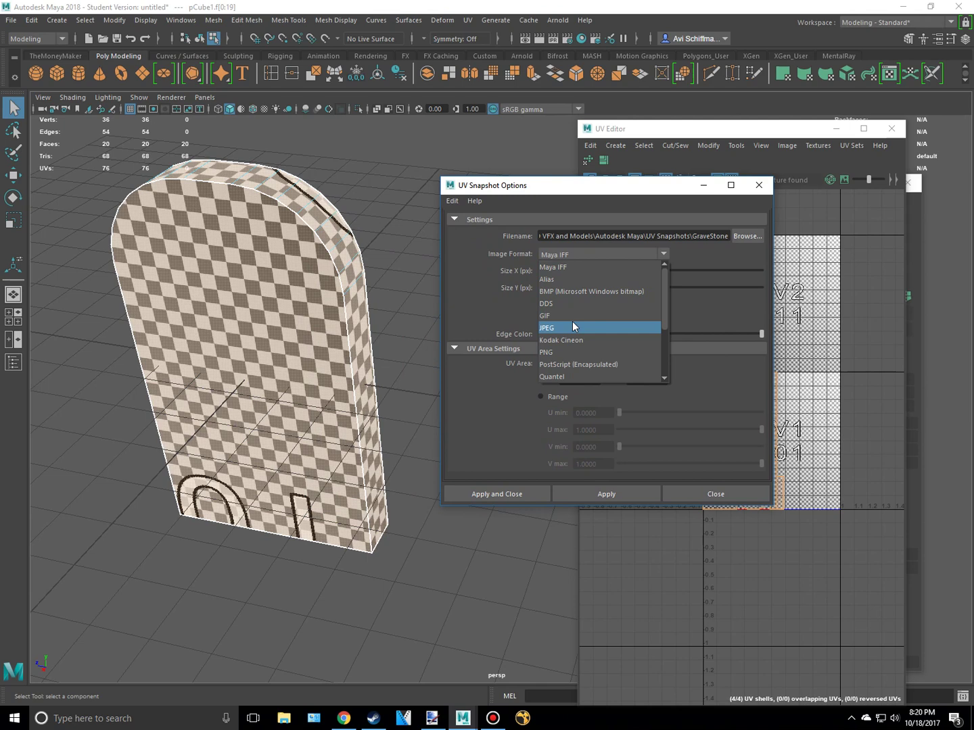
{"action": "scroll", "coordinate": [562, 343], "scroll_direction": "down", "scroll_amount": 1}
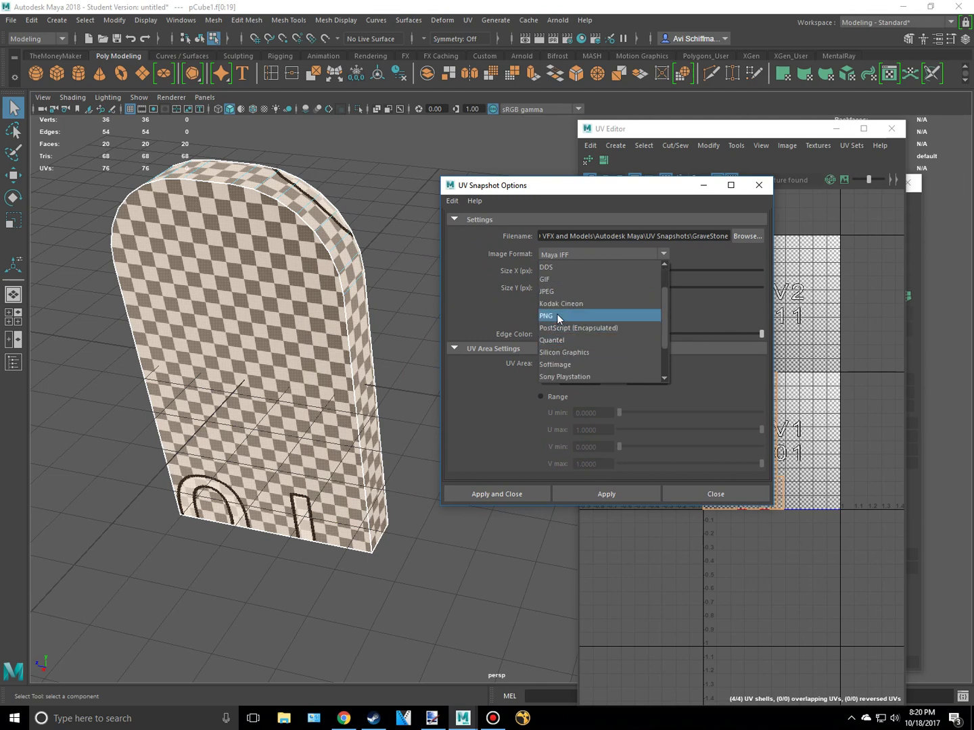
{"action": "left_click", "coordinate": [558, 315]}
{"action": "left_click_drag", "start_coordinate": [610, 190], "coordinate": [555, 158]}
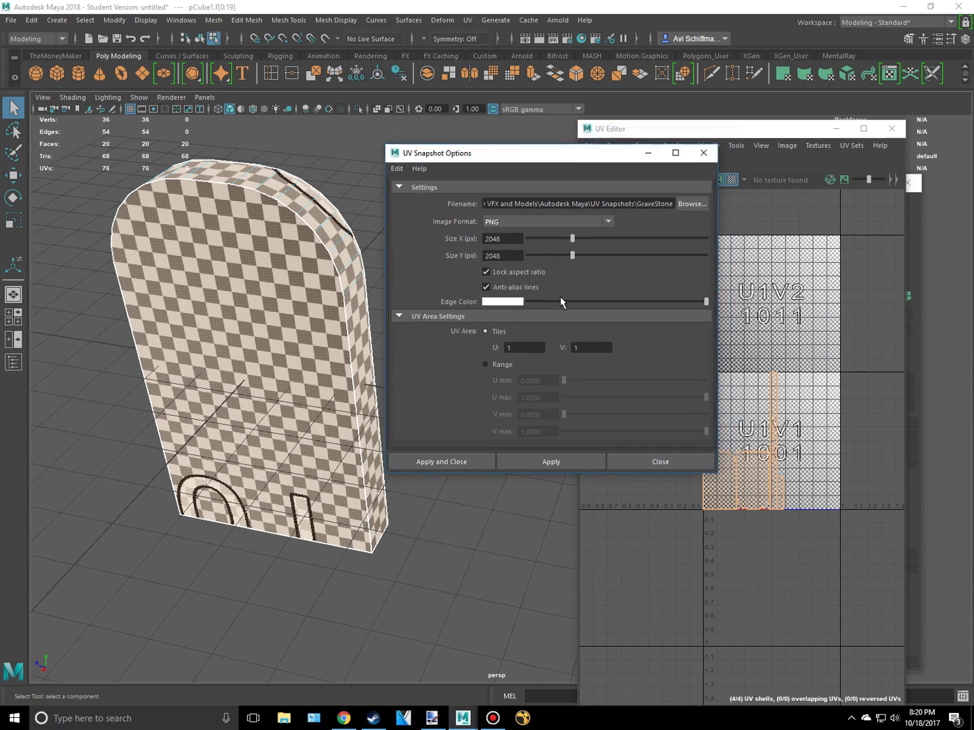
Step: Set the snapshot's edge color to black and place the options window beside the UV Editor
{"action": "left_click", "coordinate": [506, 301]}
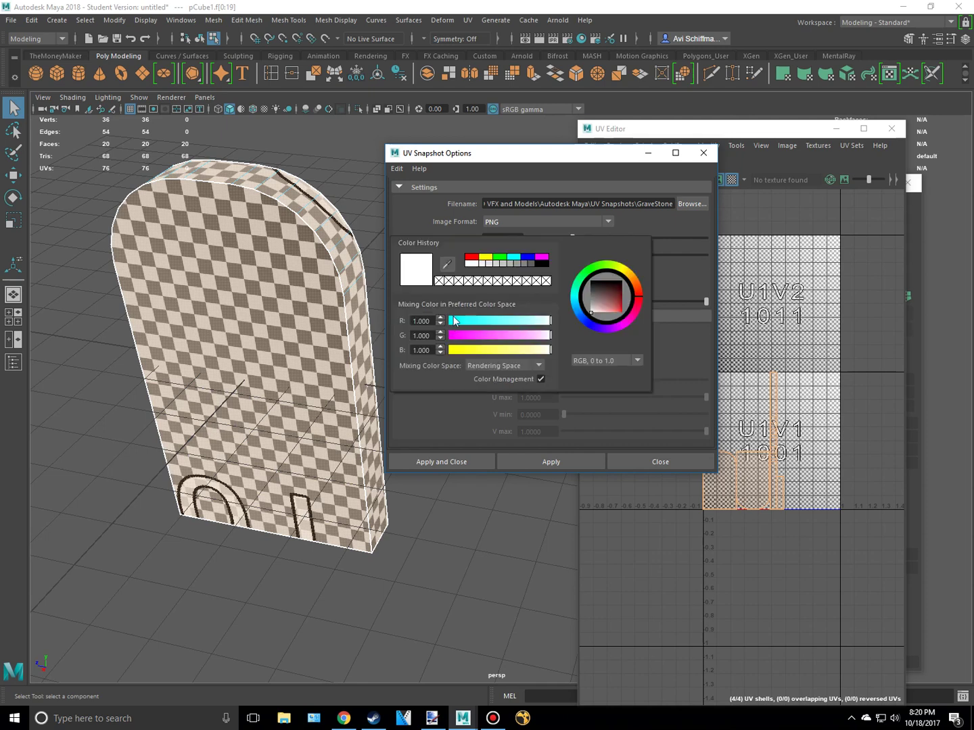
{"action": "left_click", "coordinate": [545, 264]}
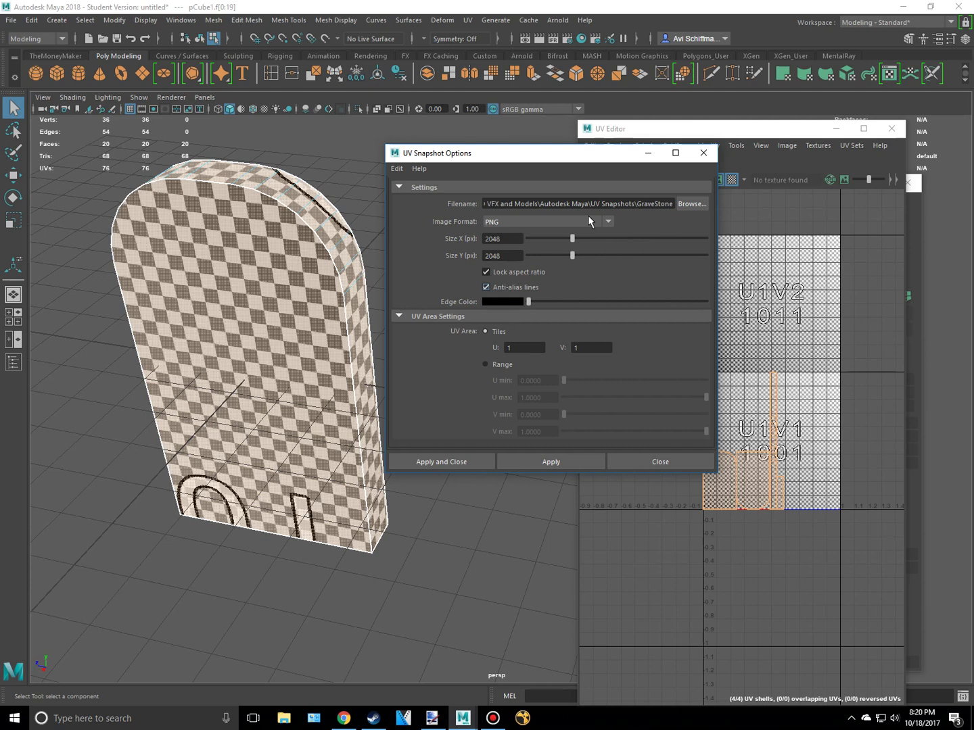
{"action": "left_click_drag", "start_coordinate": [578, 153], "coordinate": [618, 150]}
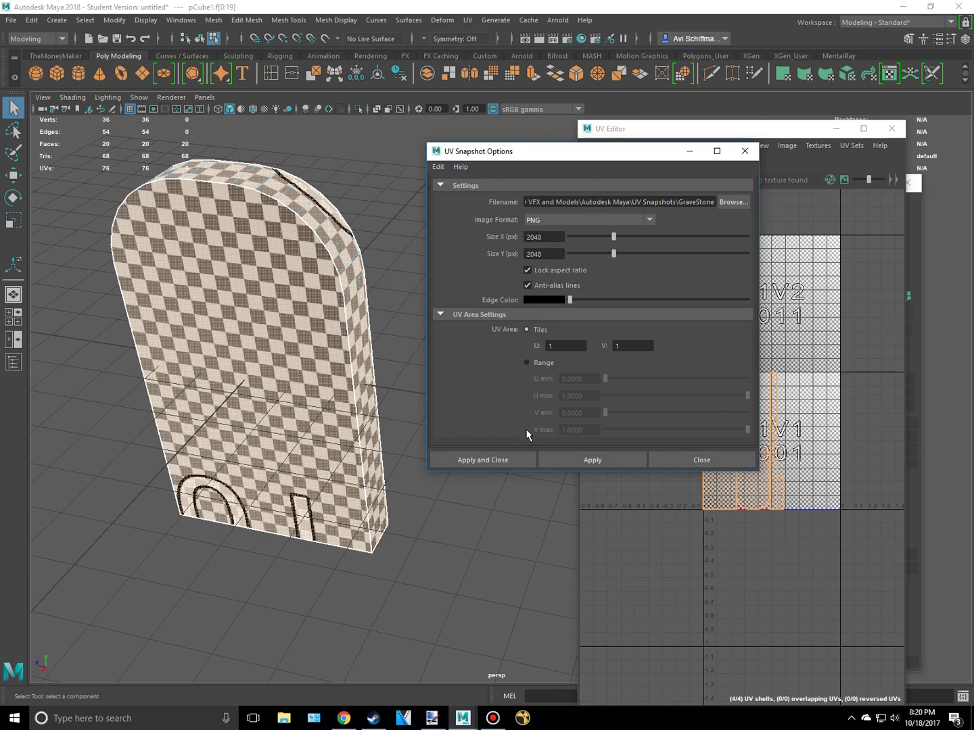
{"action": "left_click_drag", "start_coordinate": [605, 150], "coordinate": [392, 173]}
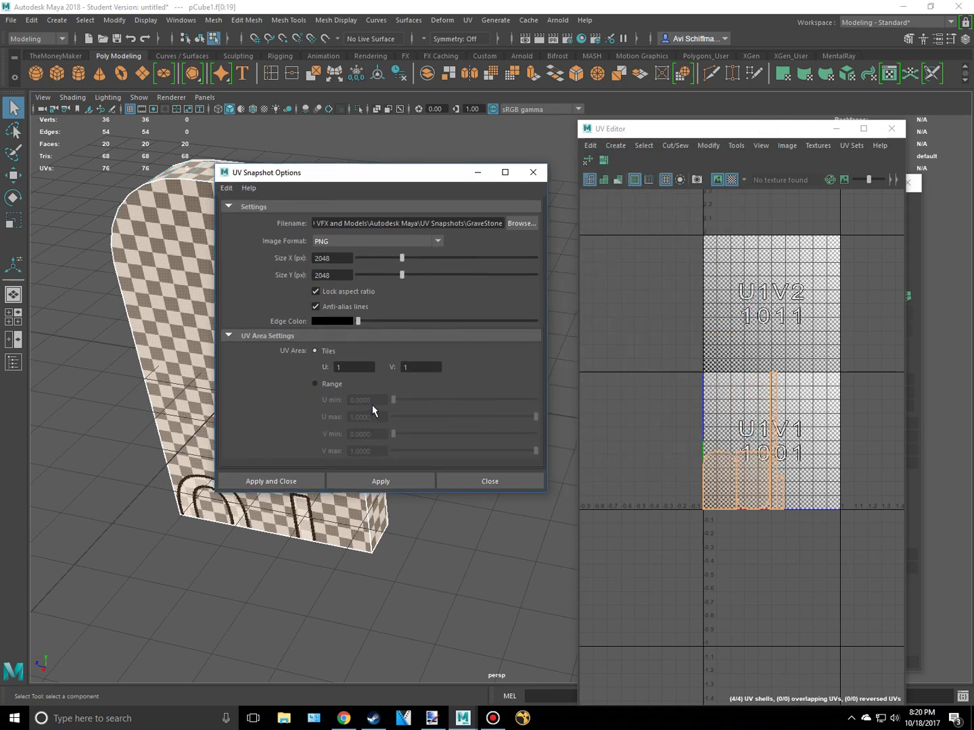
Step: Examine the full extent of the UV grid around the gravestone's shells, clearing and restoring the selection of all shells
{"action": "scroll", "coordinate": [847, 440], "scroll_direction": "down", "scroll_amount": 10}
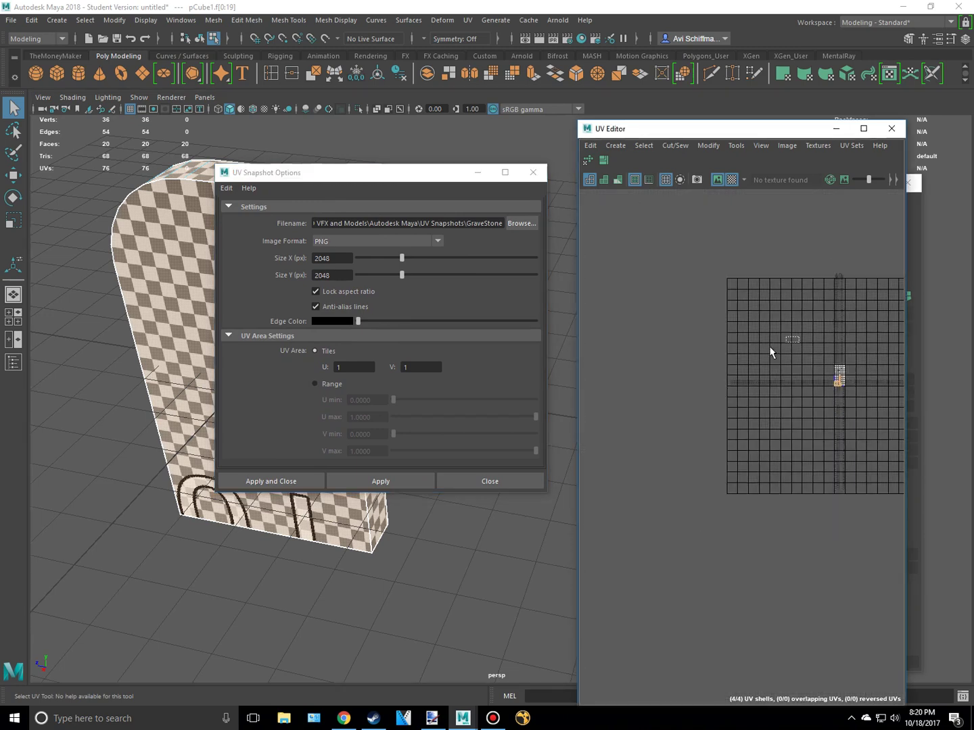
{"action": "left_click", "coordinate": [775, 345]}
{"action": "scroll", "coordinate": [745, 341], "scroll_direction": "up", "scroll_amount": 4}
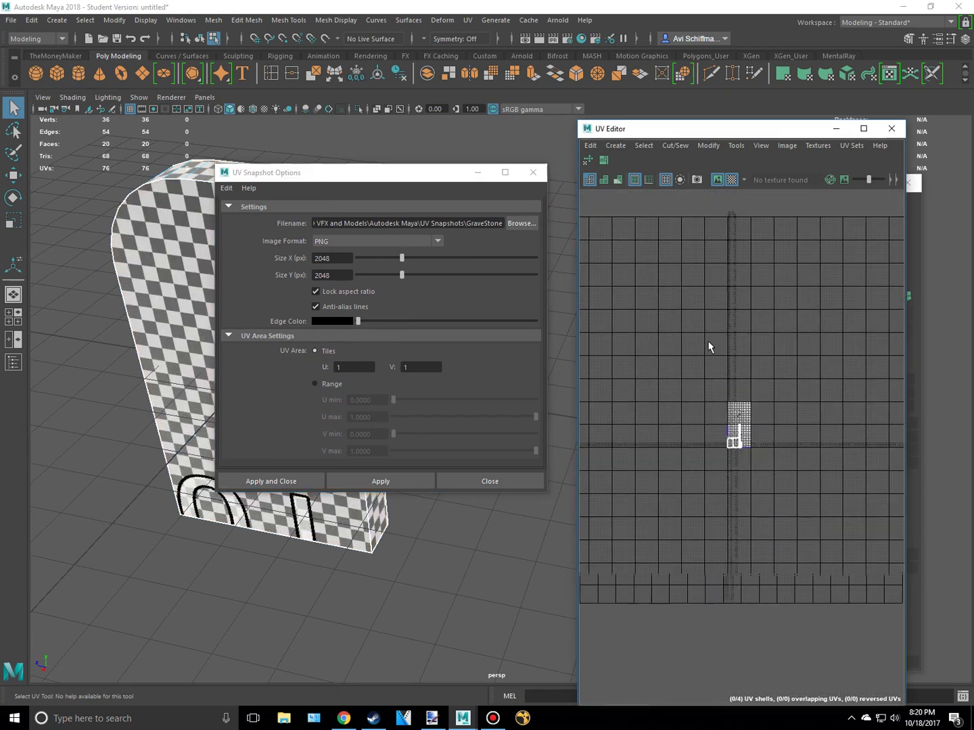
{"action": "scroll", "coordinate": [710, 346], "scroll_direction": "down", "scroll_amount": 2}
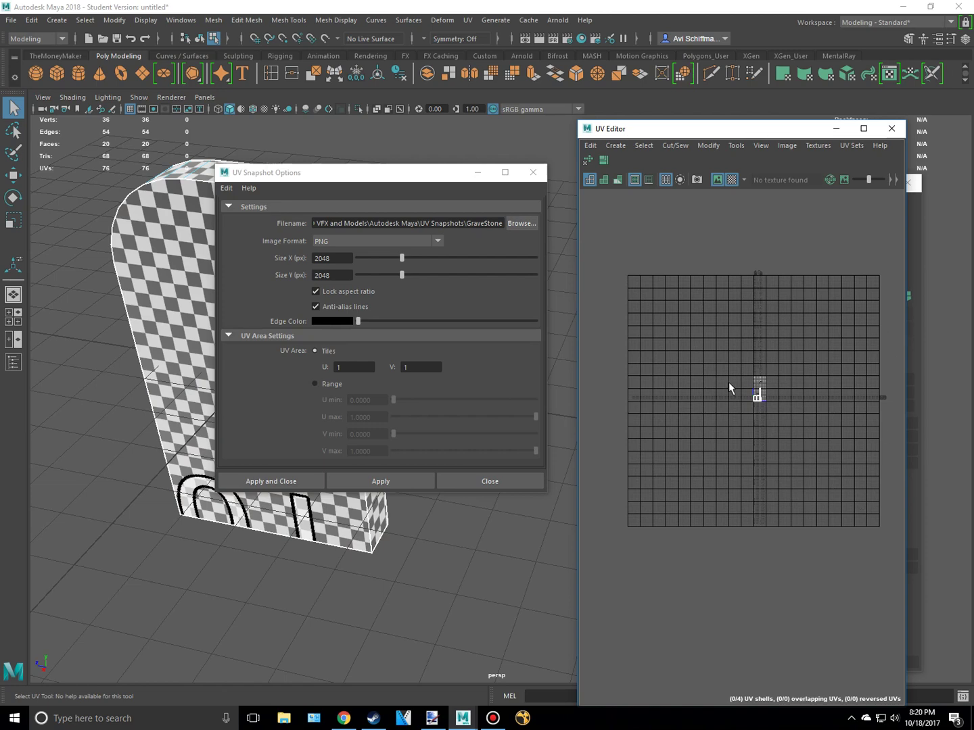
{"action": "scroll", "coordinate": [741, 405], "scroll_direction": "up", "scroll_amount": 1}
{"action": "middle_click_drag", "start_coordinate": [804, 393], "coordinate": [790, 397], "text": "alt"}
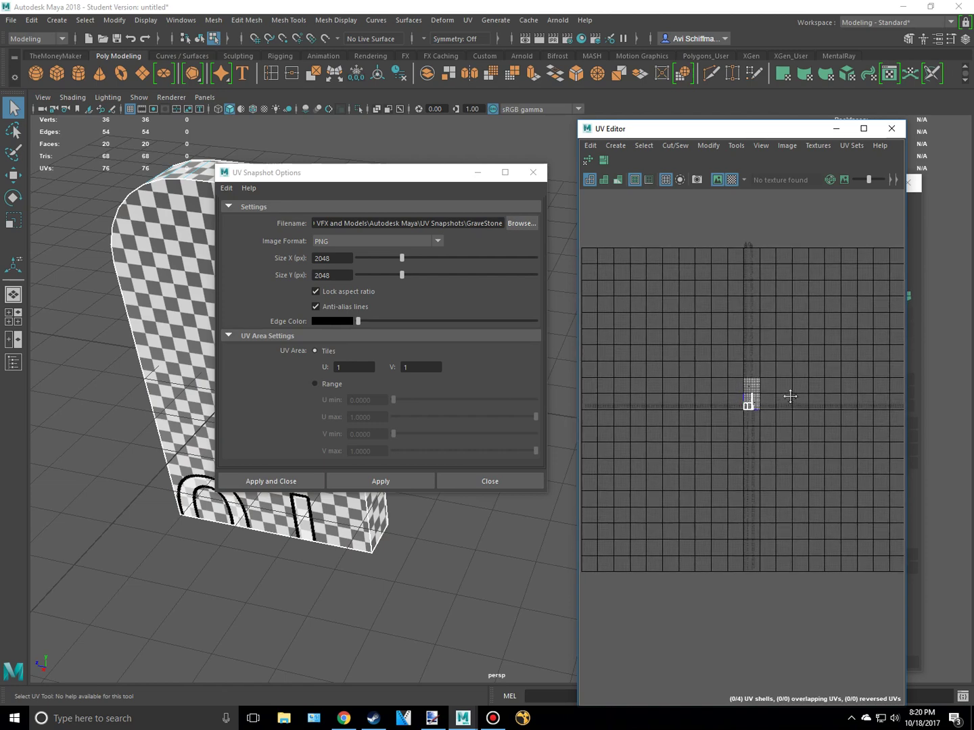
{"action": "scroll", "coordinate": [810, 324], "scroll_direction": "down", "scroll_amount": 2}
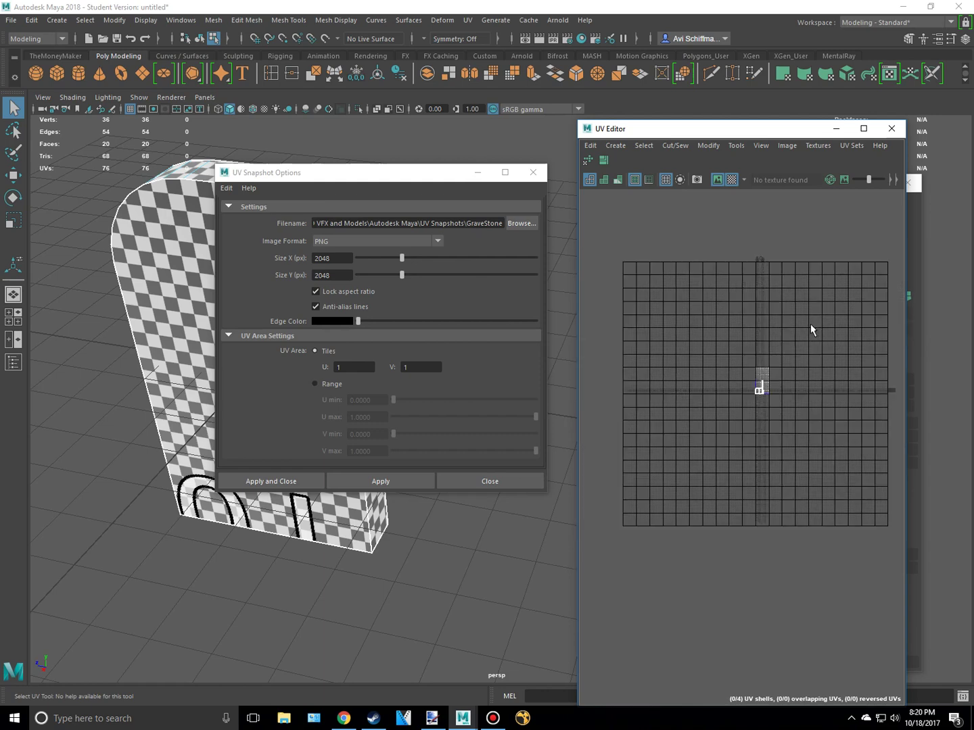
{"action": "middle_click_drag", "start_coordinate": [773, 342], "coordinate": [756, 350], "text": "alt"}
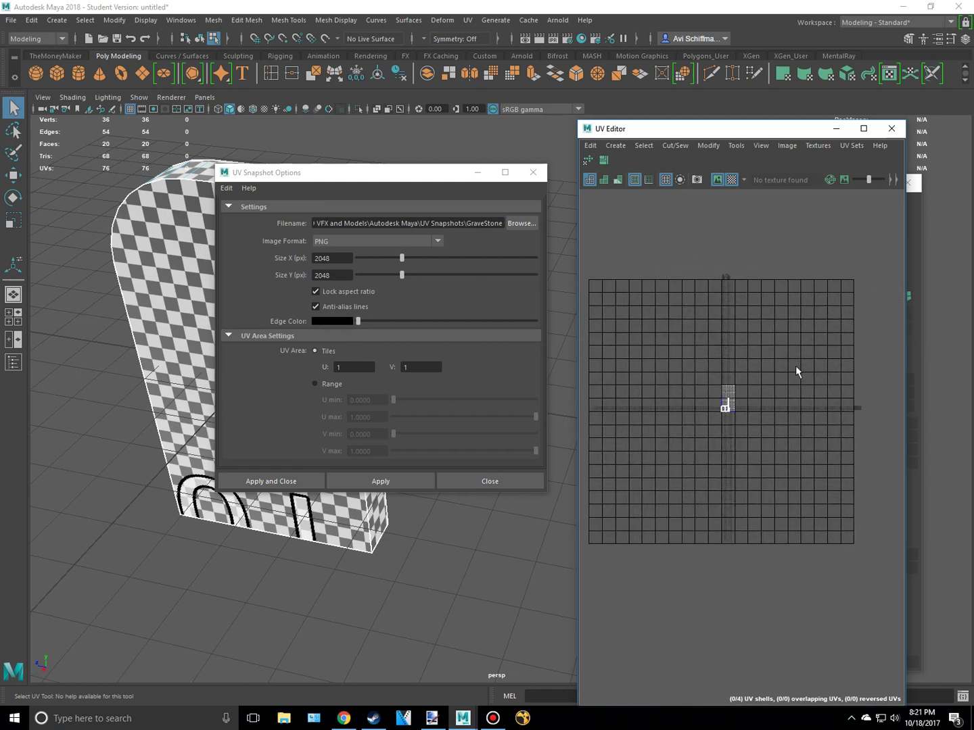
{"action": "scroll", "coordinate": [770, 360], "scroll_direction": "up", "scroll_amount": 2}
{"action": "middle_click_drag", "start_coordinate": [784, 356], "coordinate": [716, 375], "text": "alt"}
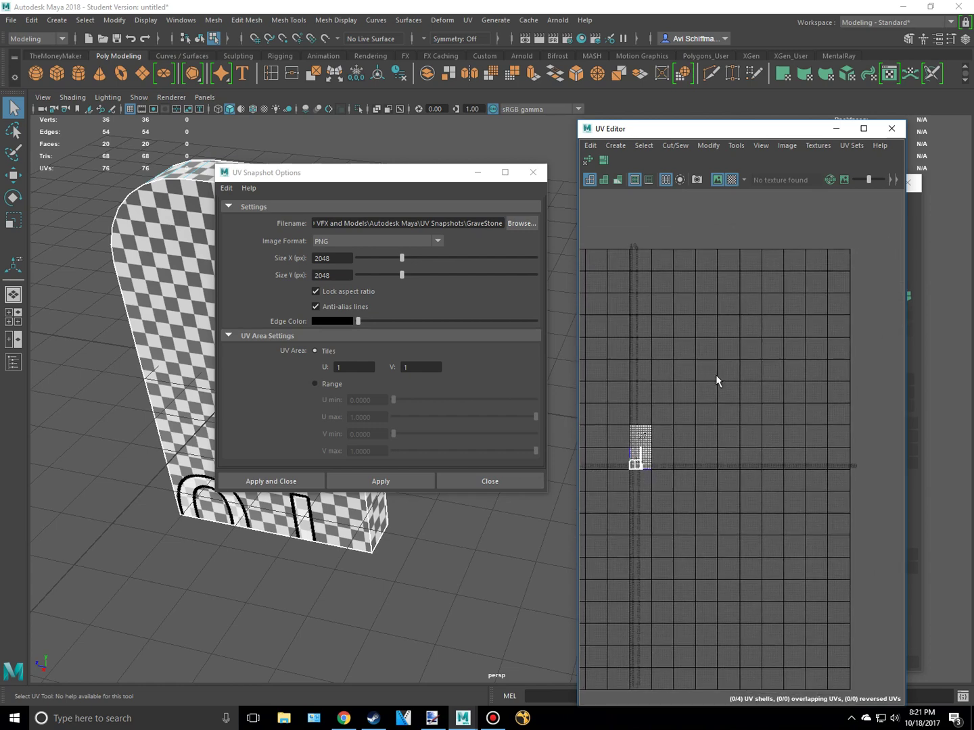
{"action": "left_click_drag", "start_coordinate": [624, 240], "coordinate": [882, 491]}
Step: Inspect the borders of the U1V1 tile and how the gravestone's UV shells sit inside it
{"action": "scroll", "coordinate": [631, 439], "scroll_direction": "up", "scroll_amount": 4}
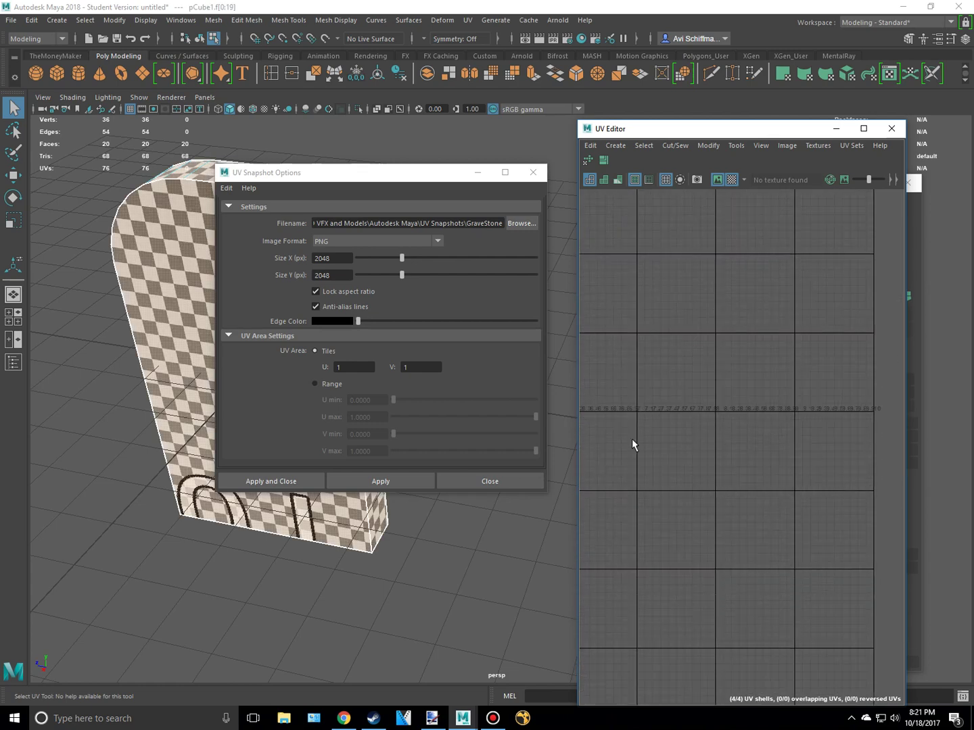
{"action": "middle_click_drag", "start_coordinate": [628, 350], "coordinate": [859, 381], "text": "alt"}
{"action": "middle_click_drag", "start_coordinate": [630, 389], "coordinate": [658, 410], "text": "alt"}
{"action": "scroll", "coordinate": [787, 397], "scroll_direction": "up", "scroll_amount": 5}
{"action": "scroll", "coordinate": [777, 482], "scroll_direction": "up", "scroll_amount": 8}
{"action": "scroll", "coordinate": [716, 521], "scroll_direction": "up", "scroll_amount": 4}
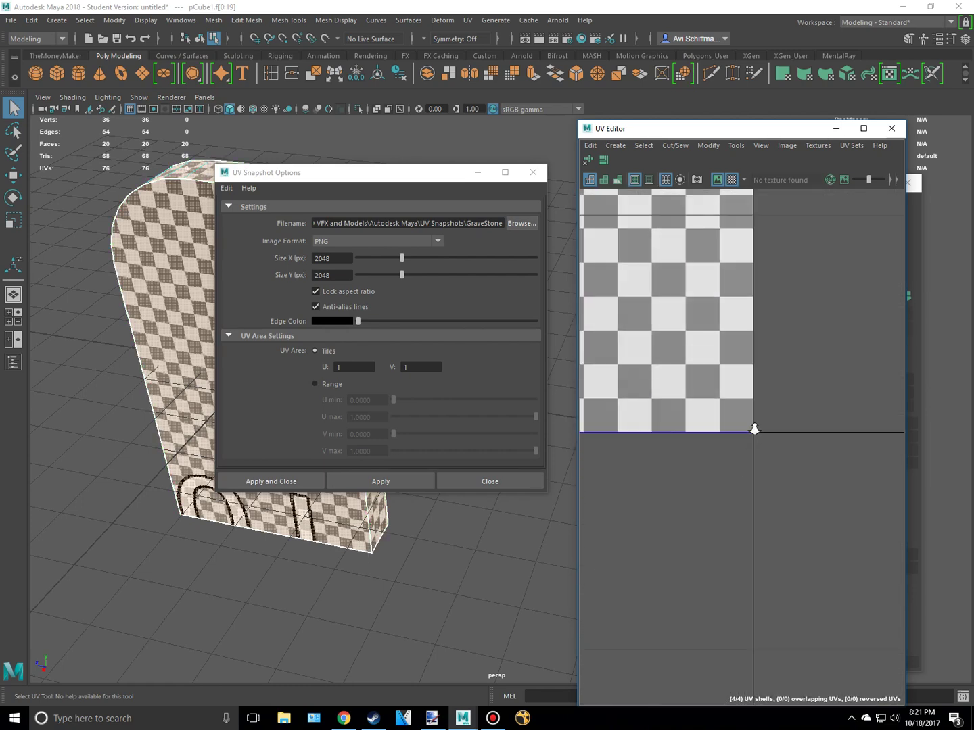
{"action": "middle_click_drag", "start_coordinate": [754, 429], "coordinate": [759, 499], "text": "alt"}
{"action": "scroll", "coordinate": [789, 489], "scroll_direction": "down", "scroll_amount": 9}
{"action": "scroll", "coordinate": [702, 306], "scroll_direction": "down", "scroll_amount": 5}
{"action": "middle_click_drag", "start_coordinate": [703, 304], "coordinate": [779, 547], "text": "alt"}
{"action": "middle_click_drag", "start_coordinate": [647, 461], "coordinate": [580, 351], "text": "alt"}
{"action": "scroll", "coordinate": [715, 408], "scroll_direction": "up", "scroll_amount": 6}
{"action": "scroll", "coordinate": [763, 375], "scroll_direction": "down", "scroll_amount": 3}
{"action": "middle_click_drag", "start_coordinate": [651, 626], "coordinate": [793, 474], "text": "alt"}
{"action": "scroll", "coordinate": [793, 474], "scroll_direction": "down", "scroll_amount": 3}
{"action": "middle_click_drag", "start_coordinate": [788, 396], "coordinate": [751, 369], "text": "alt"}
{"action": "left_click_drag", "start_coordinate": [751, 368], "coordinate": [733, 380], "text": "alt"}
{"action": "middle_click_drag", "start_coordinate": [751, 368], "coordinate": [728, 381], "text": "alt"}
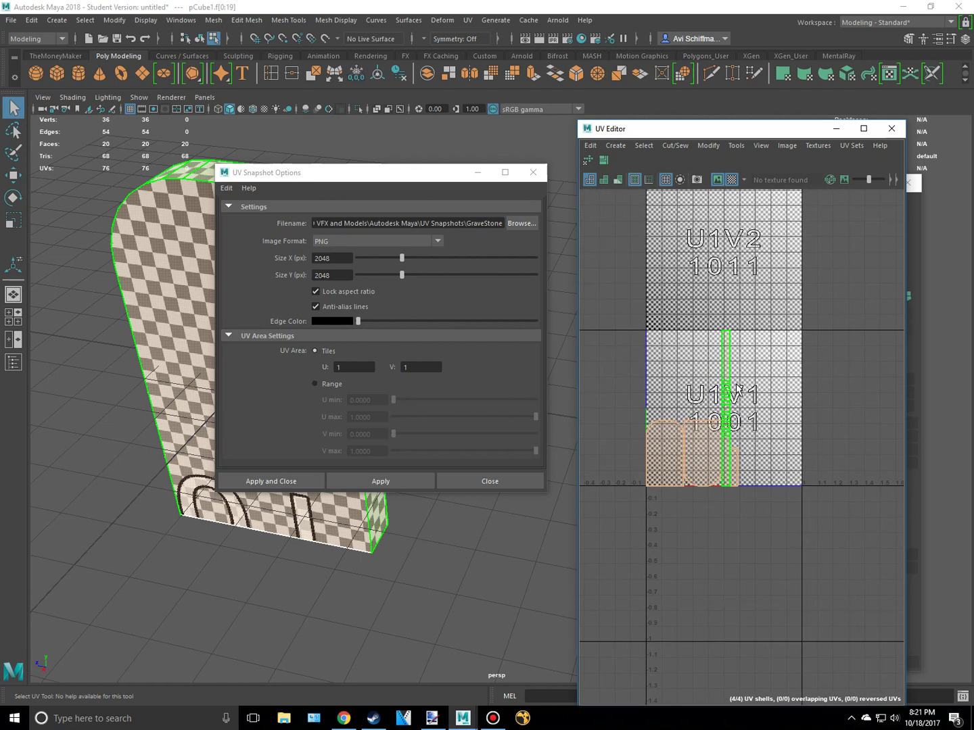
{"action": "left_click", "coordinate": [700, 453]}
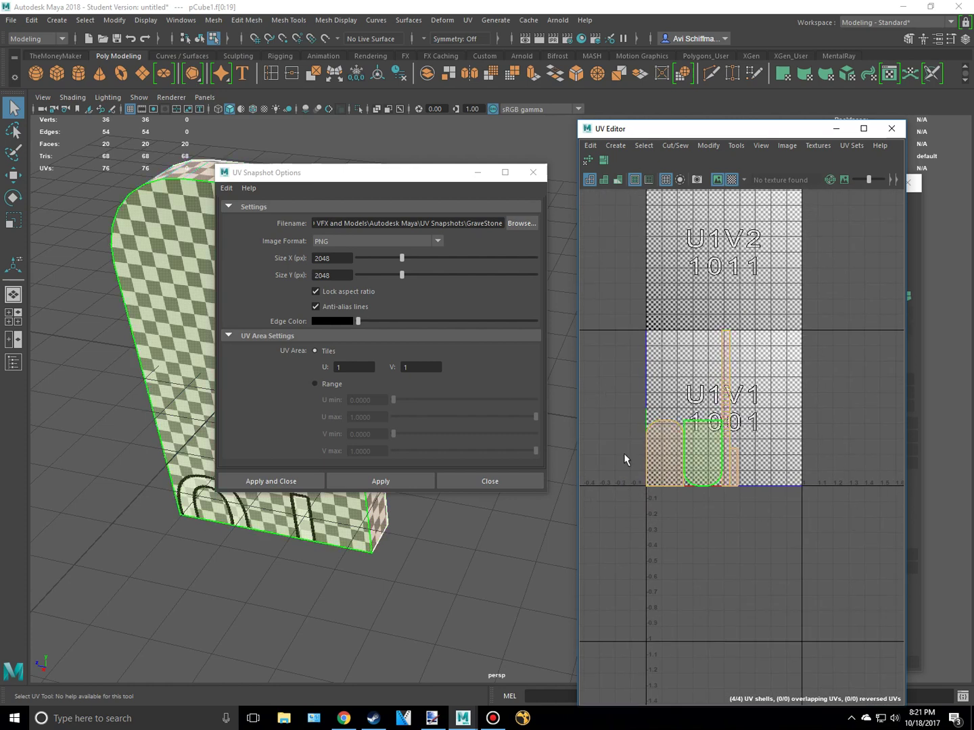
{"action": "left_click", "coordinate": [623, 454]}
{"action": "left_click", "coordinate": [703, 474]}
{"action": "left_click", "coordinate": [818, 485]}
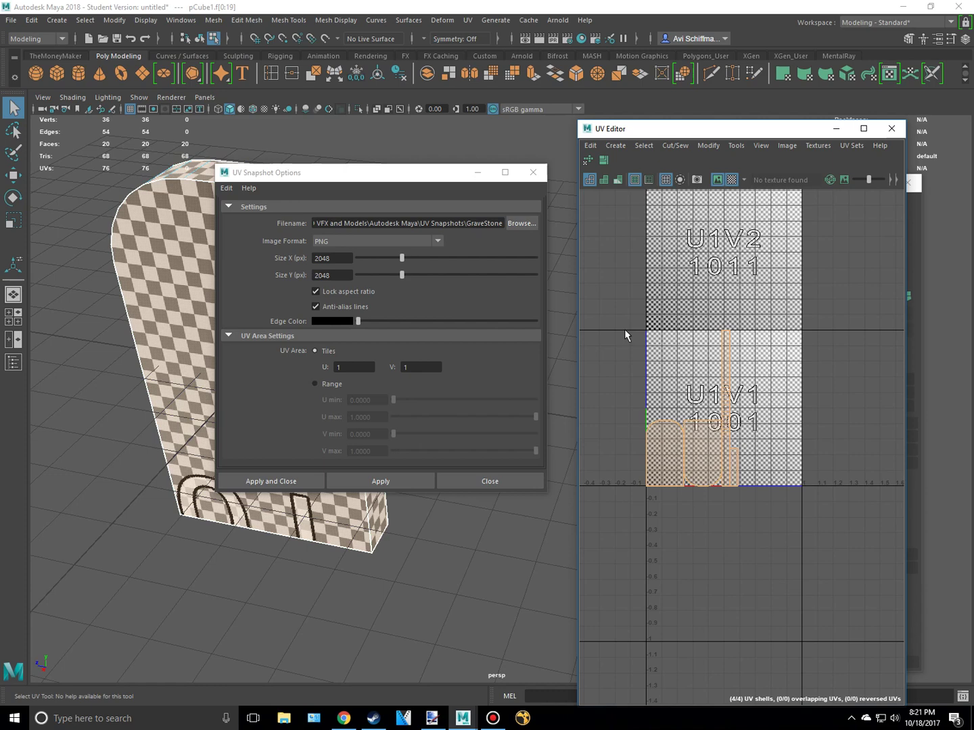
{"action": "left_click_drag", "start_coordinate": [831, 499], "coordinate": [831, 500]}
Step: Export the UV snapshot with the chosen settings, and close the UV Editor and the UV Toolkit
{"action": "left_click_drag", "start_coordinate": [342, 174], "coordinate": [340, 172]}
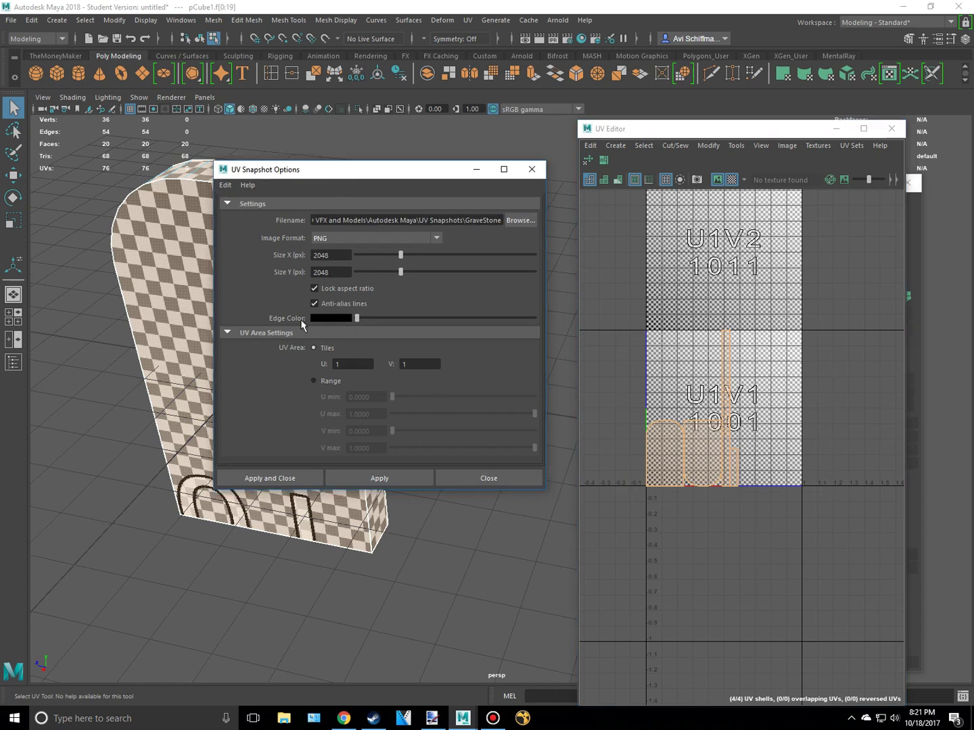
{"action": "left_click", "coordinate": [286, 478]}
{"action": "right_click_drag", "start_coordinate": [515, 443], "coordinate": [531, 387], "text": "alt"}
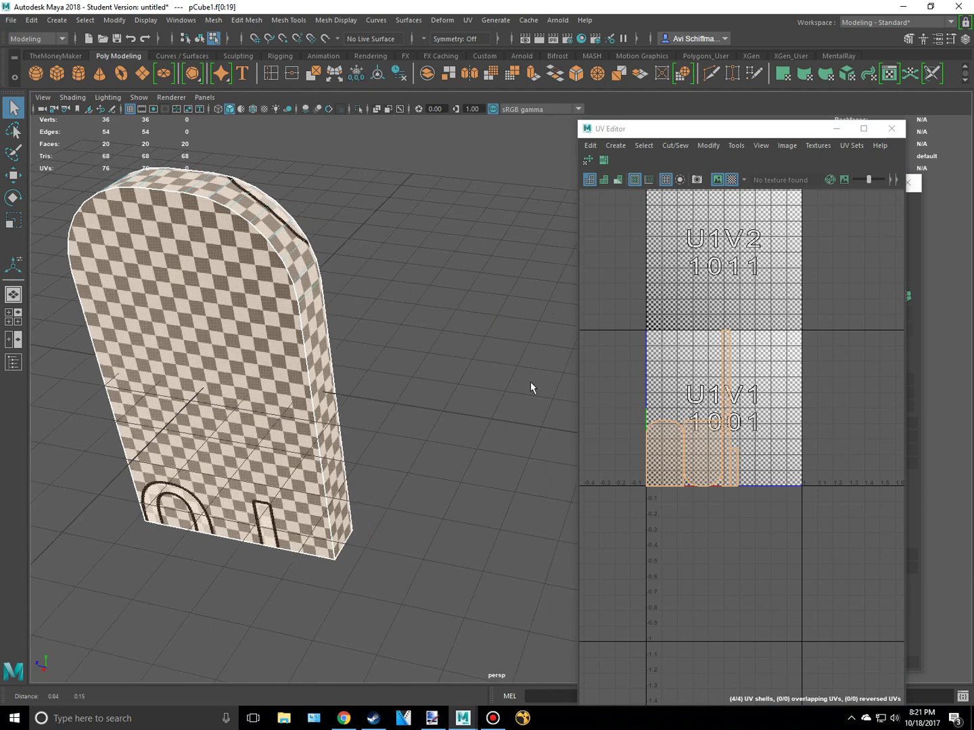
{"action": "left_click", "coordinate": [891, 119]}
{"action": "left_click", "coordinate": [899, 131]}
{"action": "left_click", "coordinate": [913, 190]}
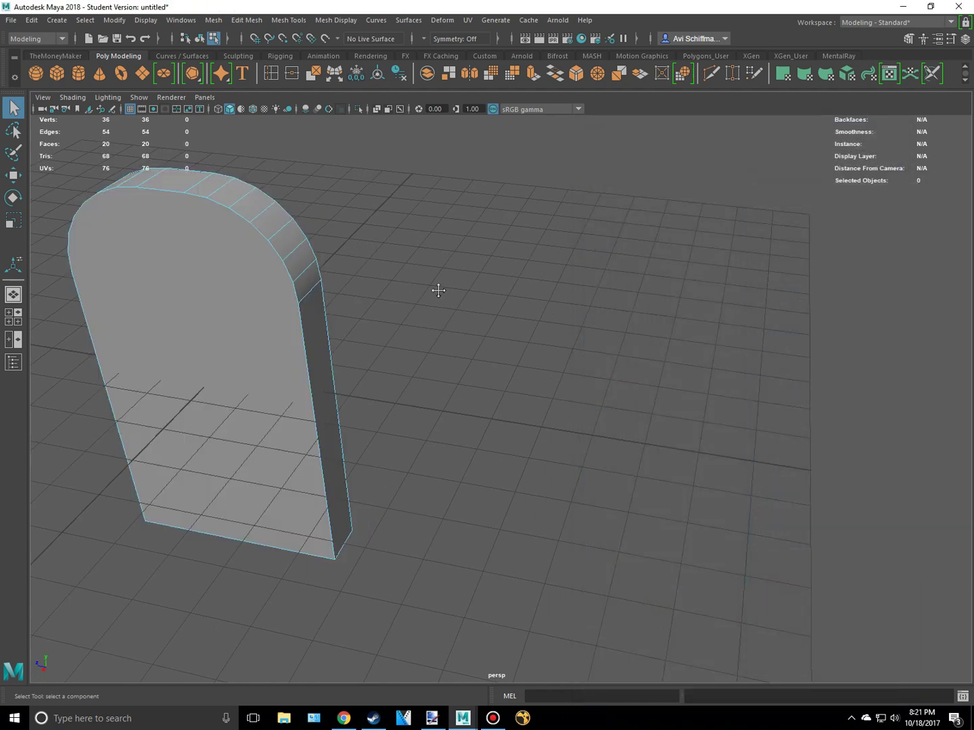
Step: Return the gravestone to object selection mode and deselect it
{"action": "middle_click_drag", "start_coordinate": [437, 289], "coordinate": [569, 272], "text": "alt"}
{"action": "right_click_drag", "start_coordinate": [353, 256], "coordinate": [412, 220]}
{"action": "left_click_drag", "start_coordinate": [522, 217], "coordinate": [544, 218]}
{"action": "left_click", "coordinate": [496, 411]}
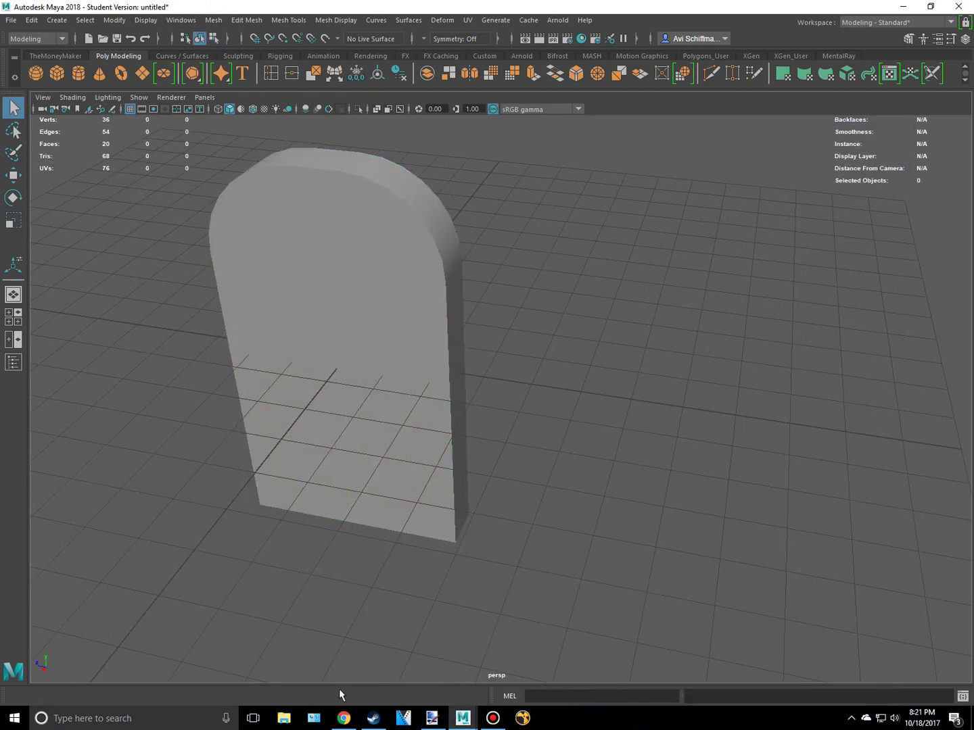
Step: Switch to paint.net and open GraveStone.png from the UV Snapshots folder inside Documents, 3D VFX and Models, Autodesk Maya
{"action": "left_click", "coordinate": [432, 717]}
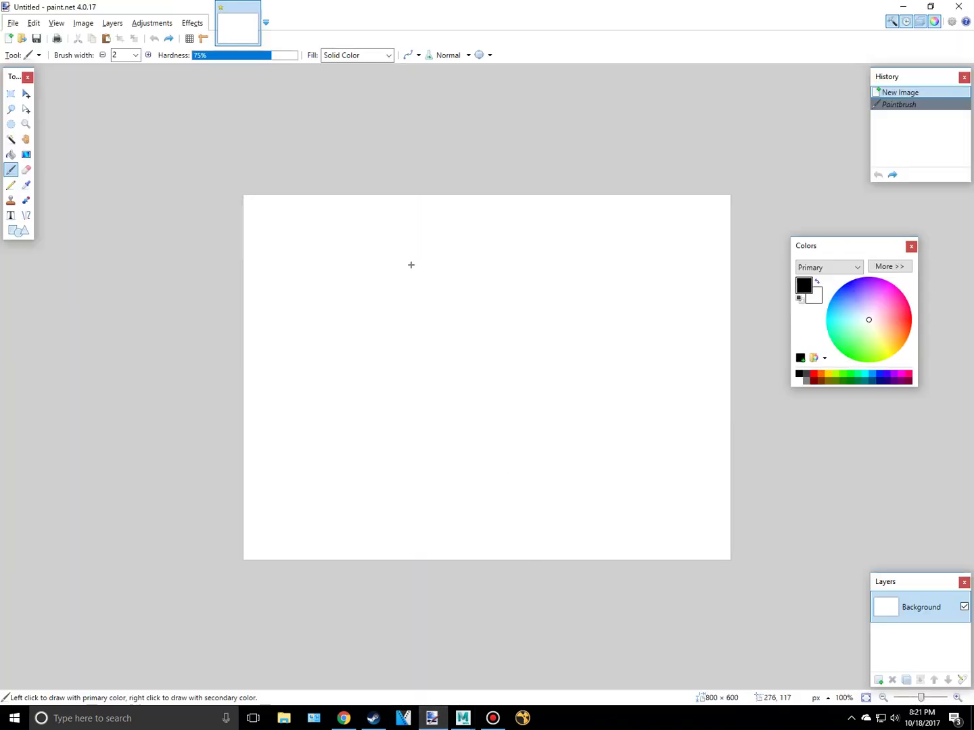
{"action": "key", "text": "ctrl+o"}
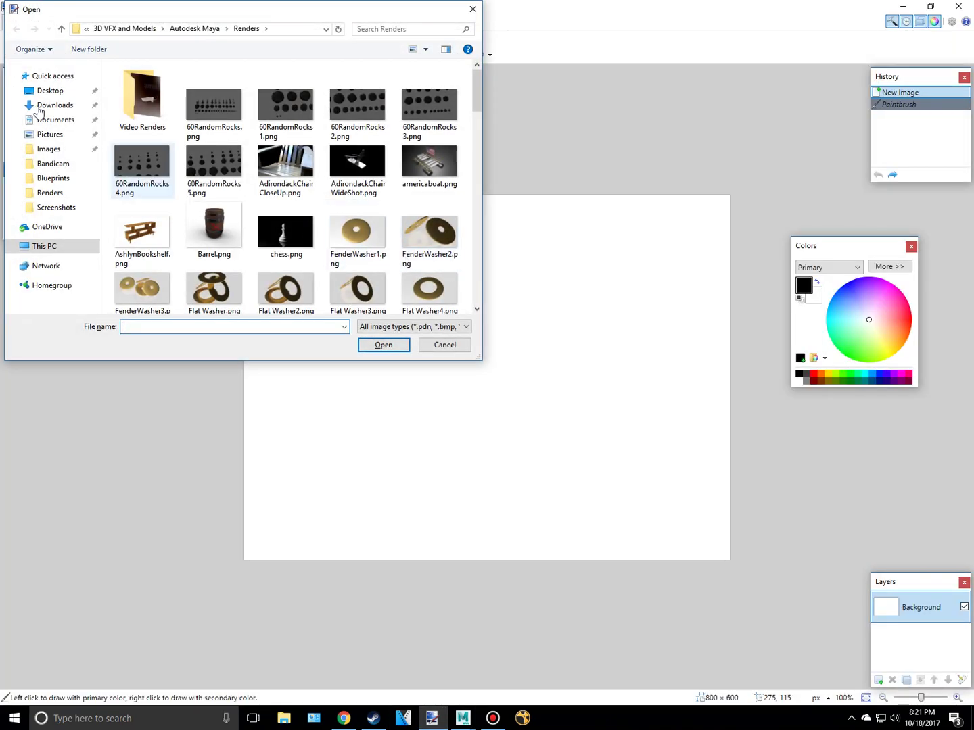
{"action": "left_click", "coordinate": [45, 76]}
{"action": "scroll", "coordinate": [228, 218], "scroll_direction": "down", "scroll_amount": 1}
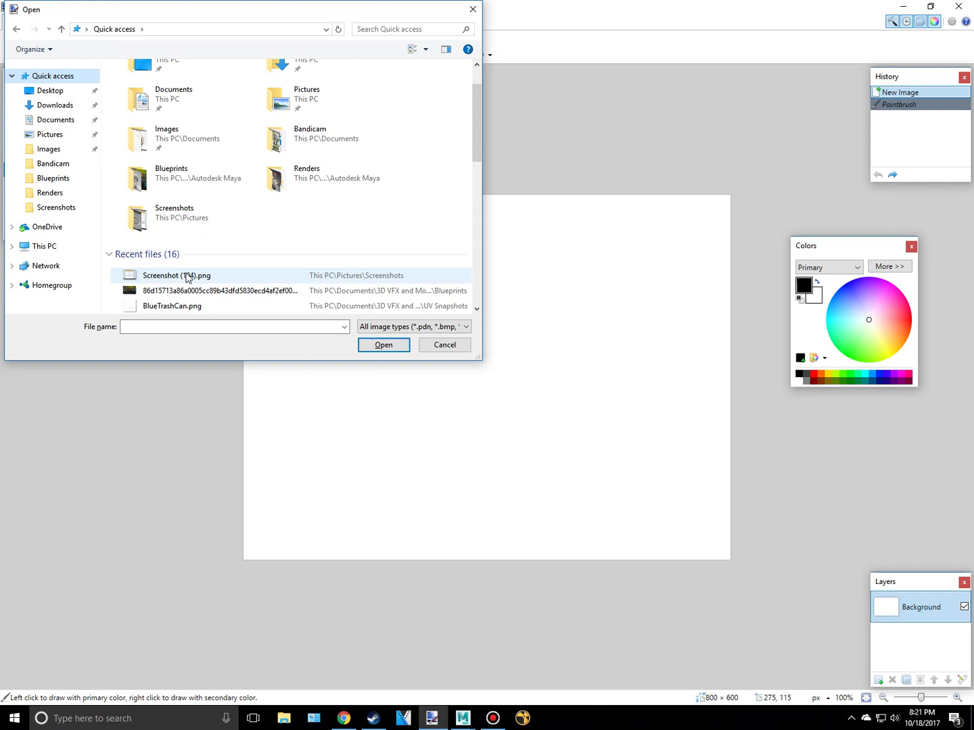
{"action": "scroll", "coordinate": [226, 280], "scroll_direction": "down", "scroll_amount": 1}
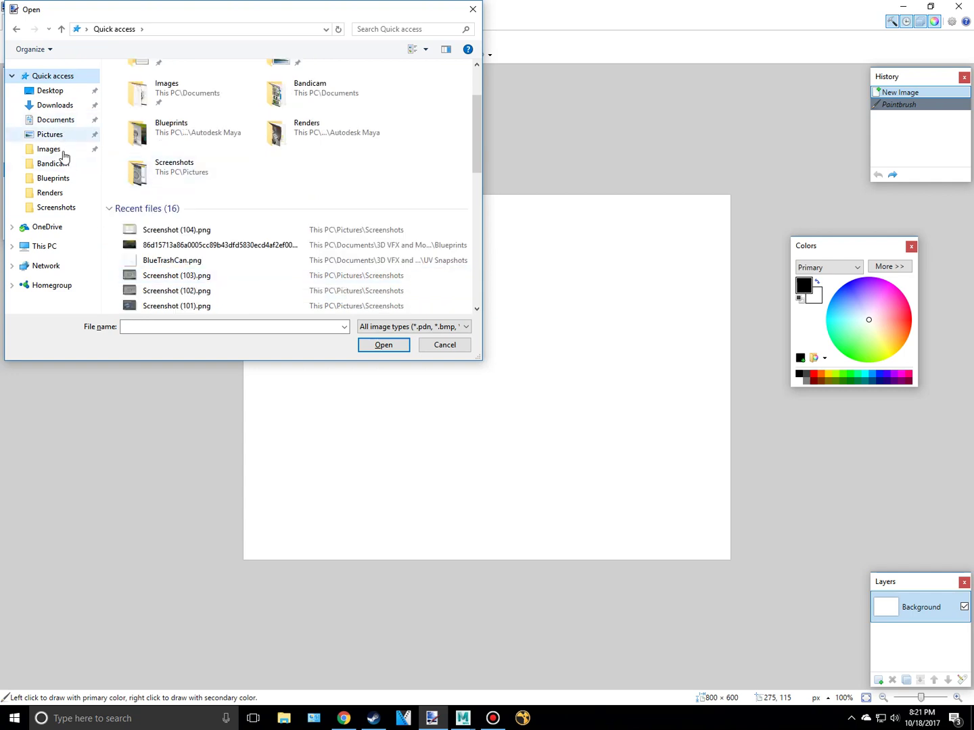
{"action": "left_click", "coordinate": [59, 120]}
{"action": "double_click", "coordinate": [177, 84]}
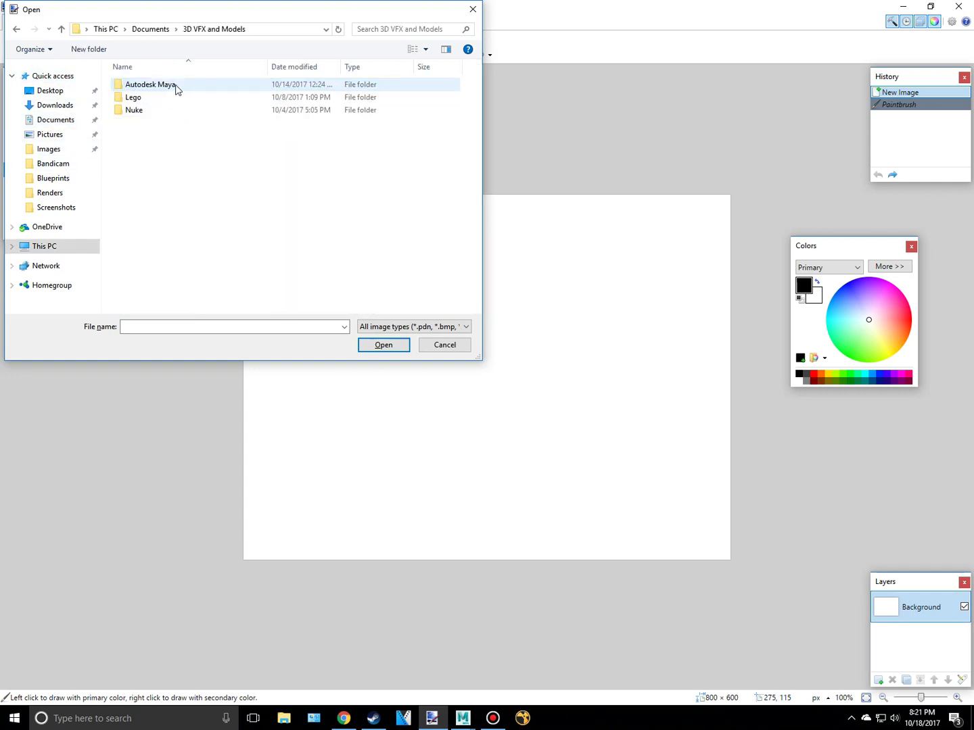
{"action": "double_click", "coordinate": [176, 86]}
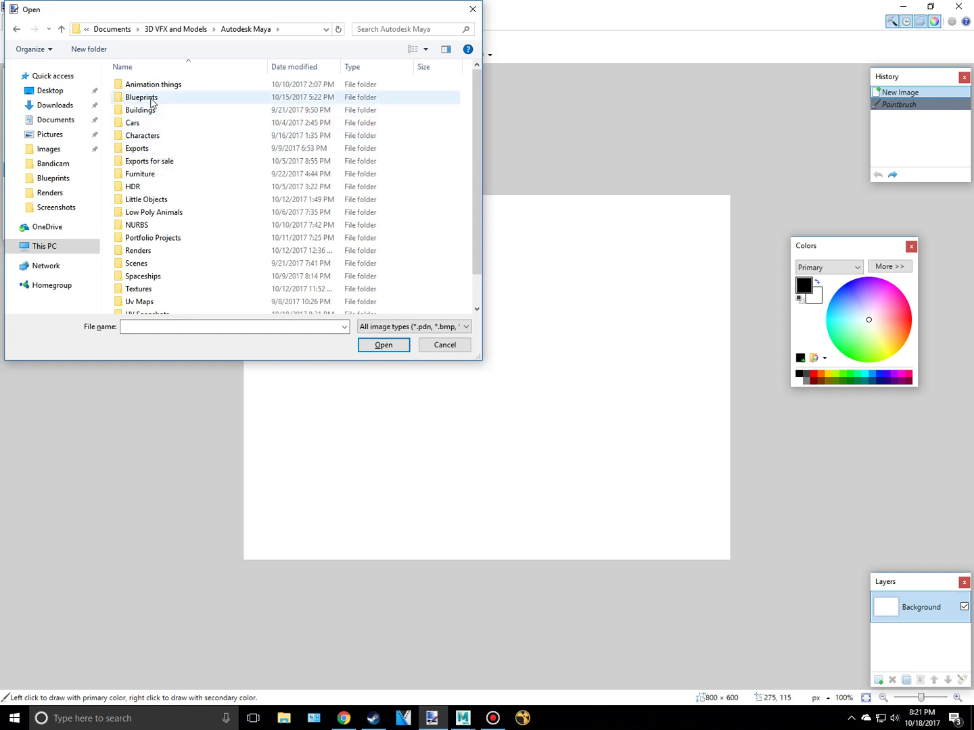
{"action": "scroll", "coordinate": [157, 254], "scroll_direction": "down", "scroll_amount": 1}
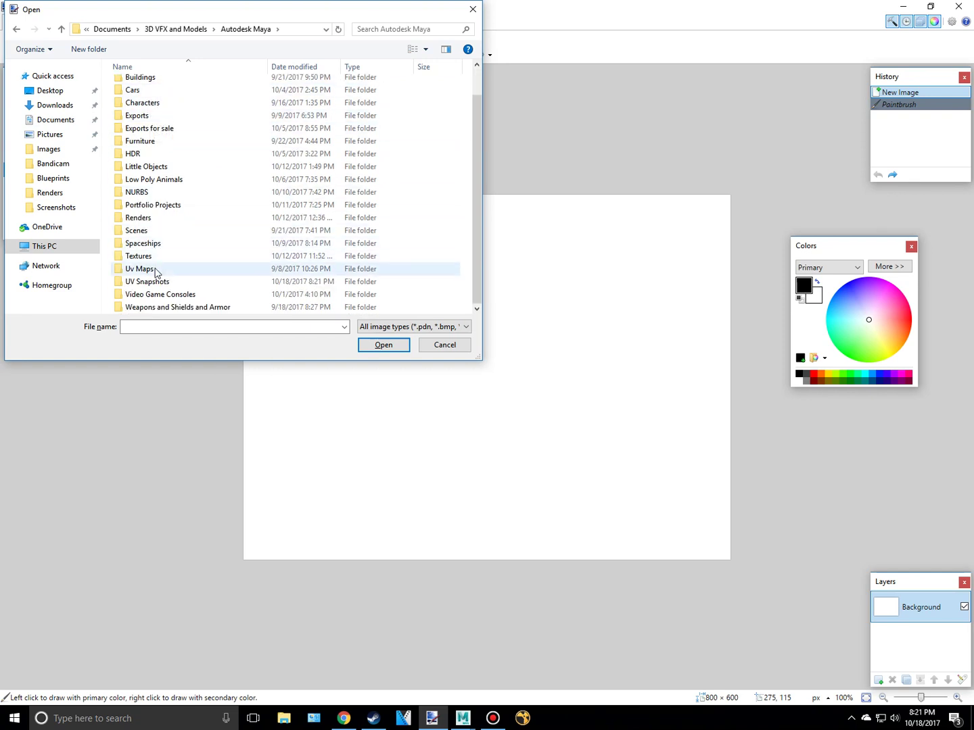
{"action": "left_click", "coordinate": [156, 282]}
{"action": "double_click", "coordinate": [156, 284]}
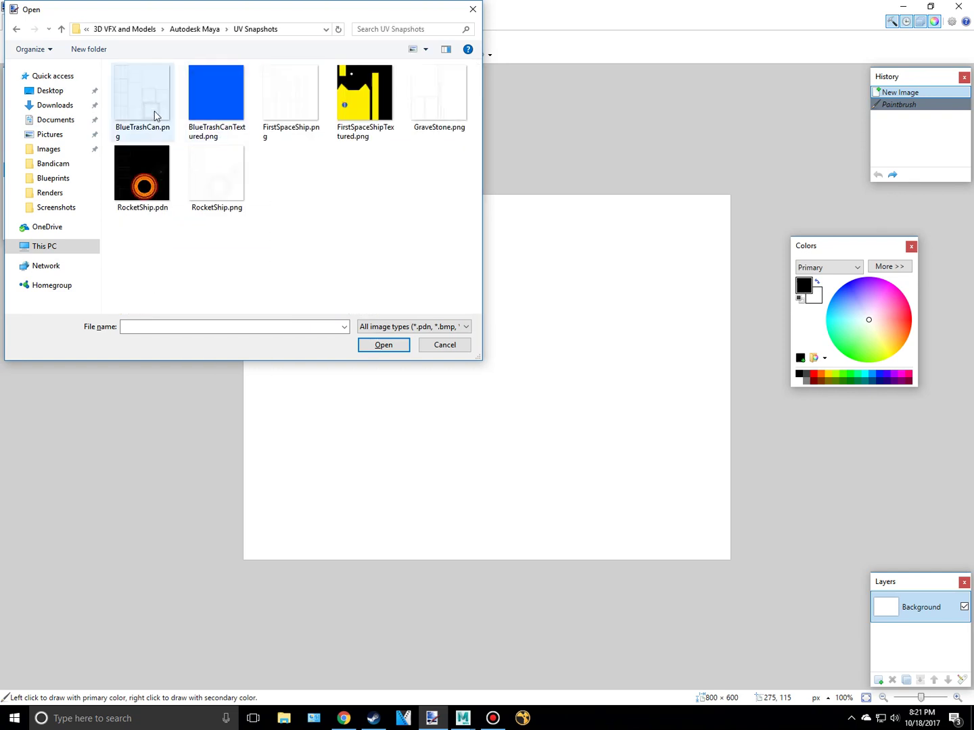
{"action": "double_click", "coordinate": [411, 110]}
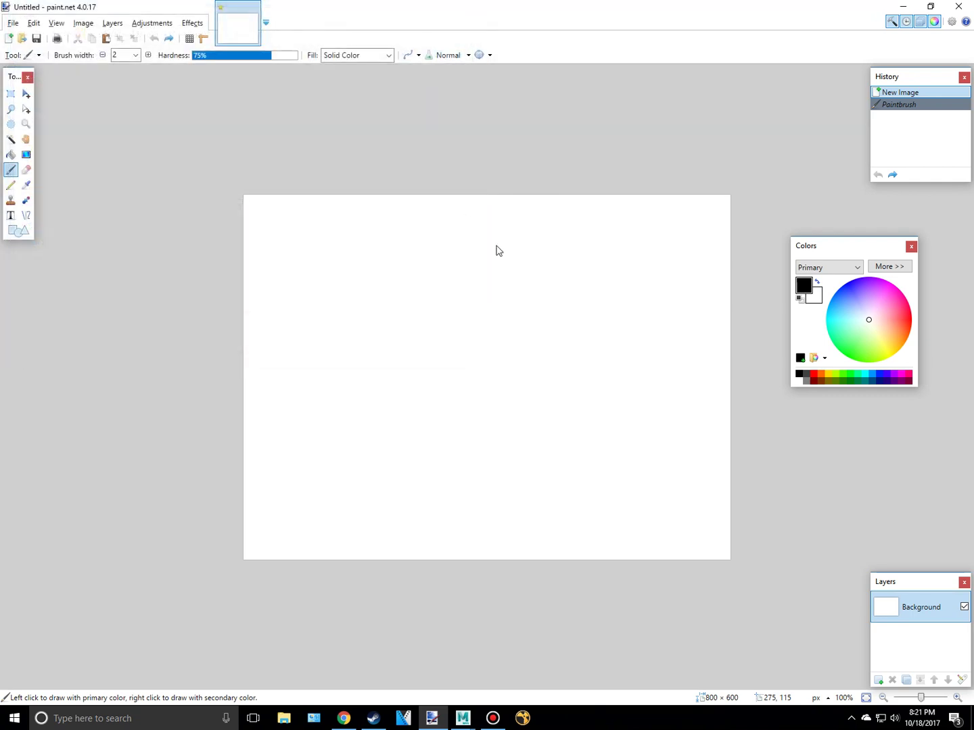
Step: Add a new layer, fill it with white using the Paint Bucket, and place it beneath the UV outline layer
{"action": "left_click", "coordinate": [9, 155]}
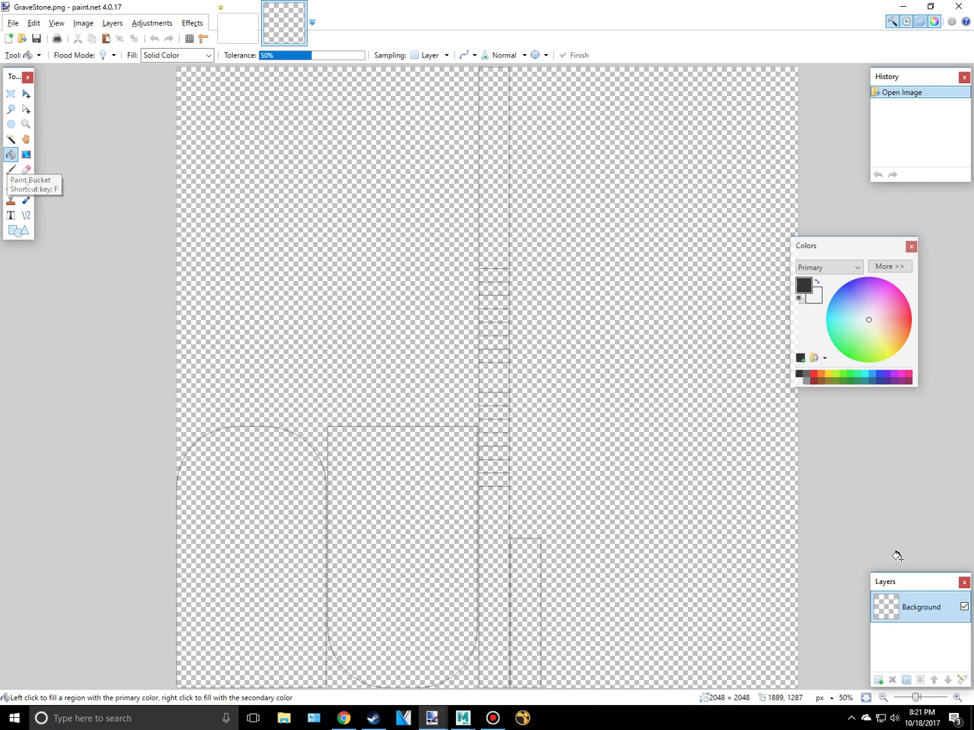
{"action": "left_click", "coordinate": [879, 679]}
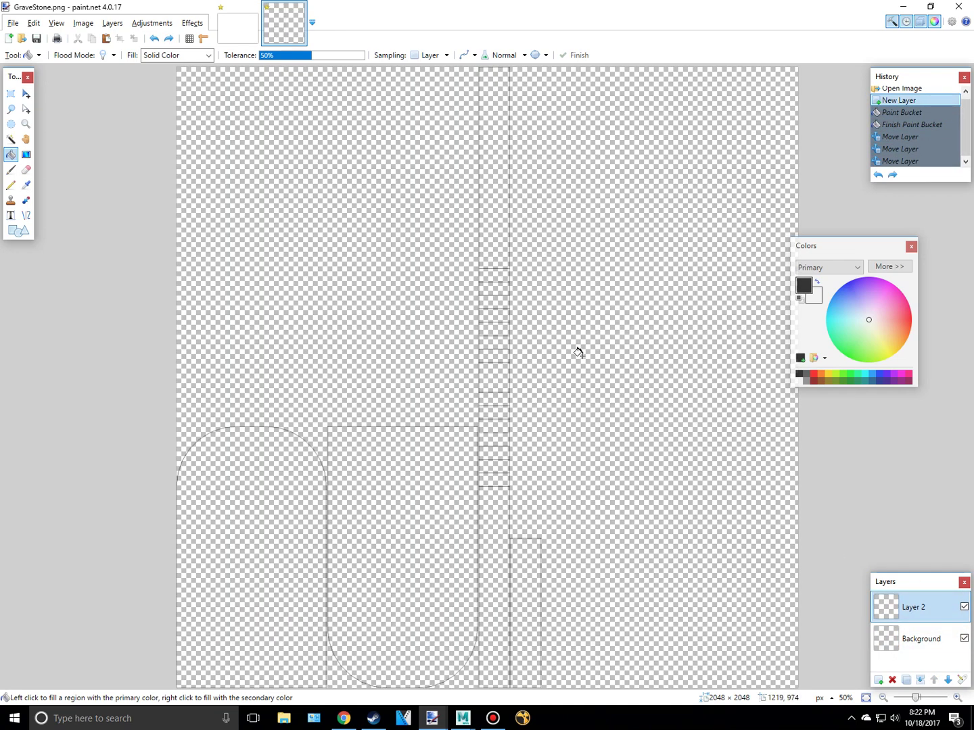
{"action": "right_click", "coordinate": [606, 352]}
{"action": "left_click_drag", "start_coordinate": [902, 602], "coordinate": [906, 638]}
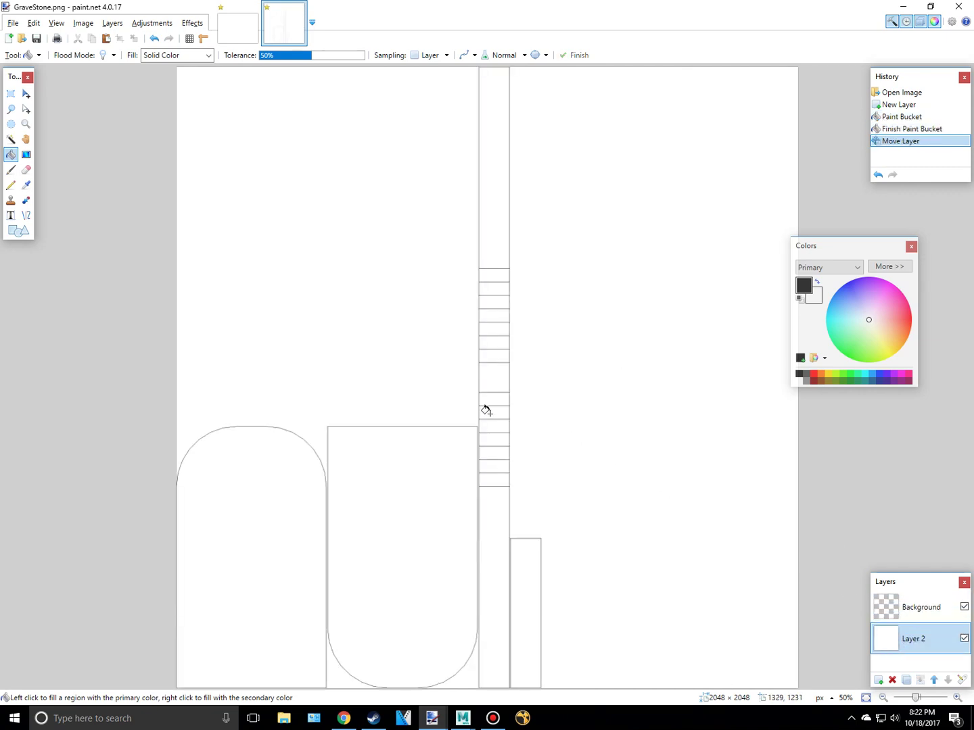
Step: Compare the UV shell outlines in paint.net with the selected gravestone model in Maya
{"action": "left_click", "coordinate": [30, 127]}
{"action": "right_click", "coordinate": [401, 241]}
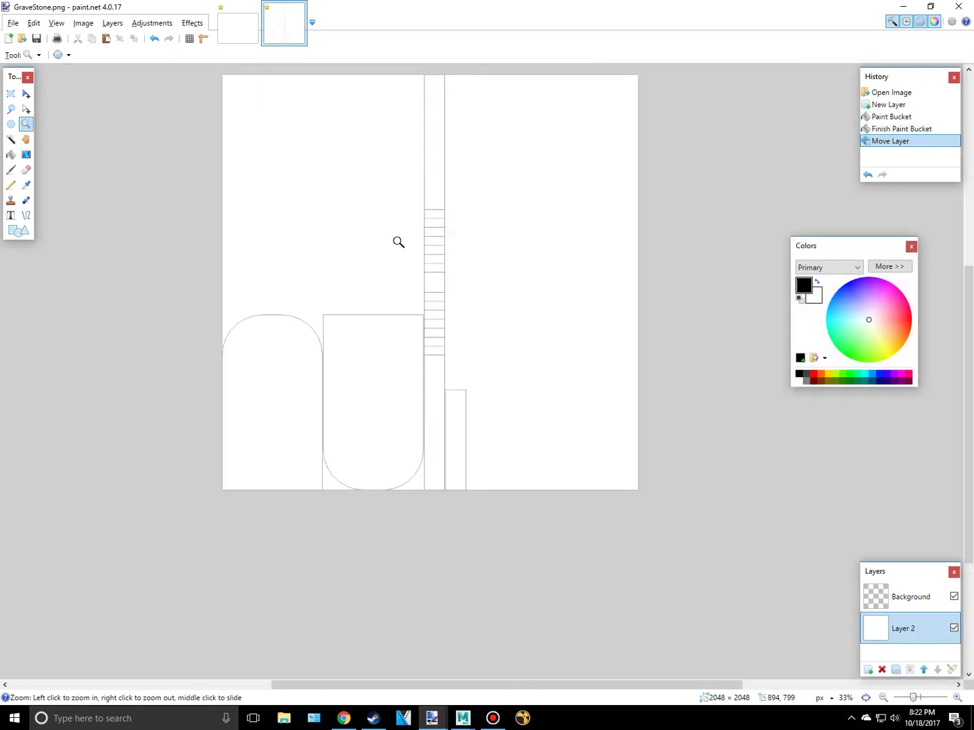
{"action": "middle_click_drag", "start_coordinate": [424, 234], "coordinate": [476, 307]}
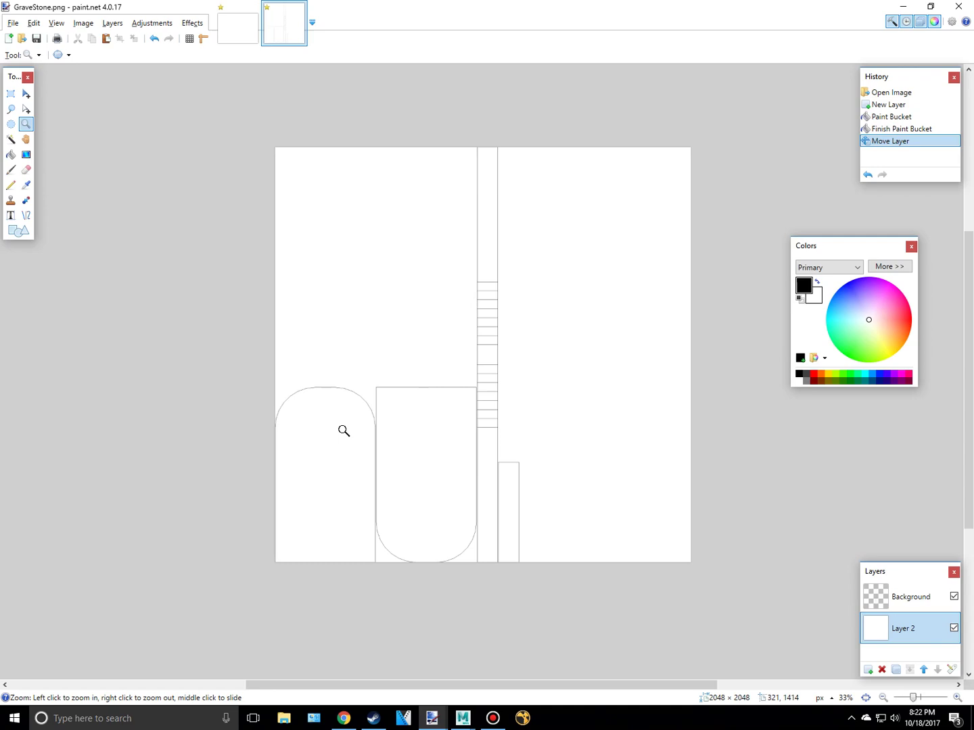
{"action": "key", "text": "alt+Tab"}
{"action": "left_click", "coordinate": [408, 317]}
{"action": "mouse_move", "coordinate": [408, 317]}
{"action": "left_mouse_down", "text": "alt"}
{"action": "mouse_move", "coordinate": [501, 367]}
{"action": "mouse_move", "coordinate": [618, 359]}
{"action": "left_mouse_up", "text": "alt"}
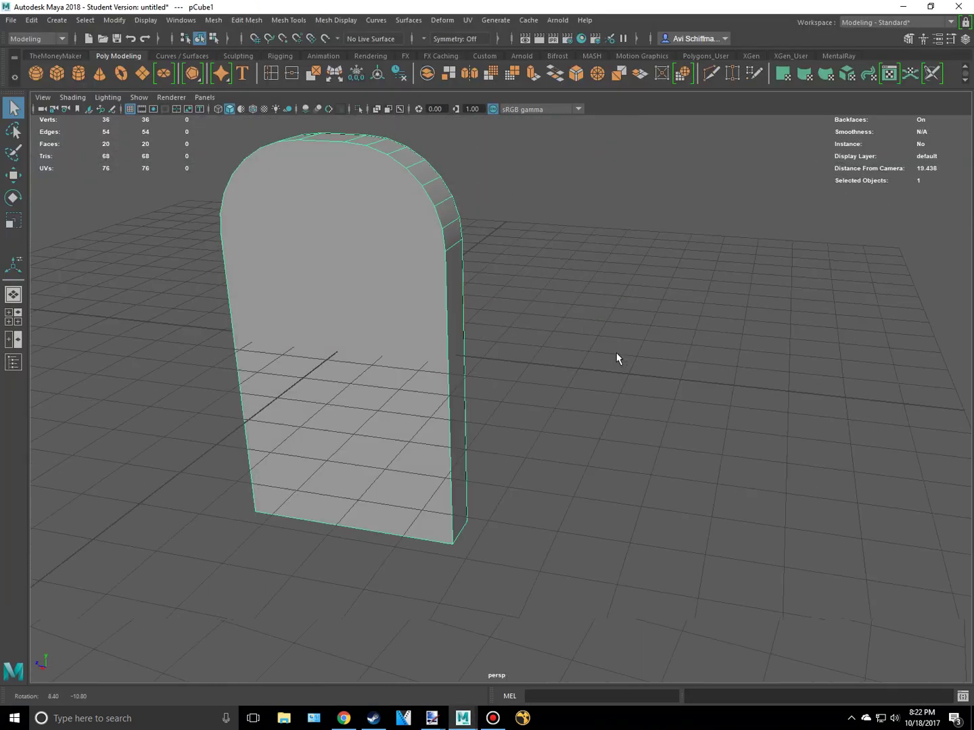
{"action": "key", "text": "alt+Tab"}
{"action": "left_click", "coordinate": [326, 464]}
{"action": "middle_click_drag", "start_coordinate": [337, 466], "coordinate": [337, 503]}
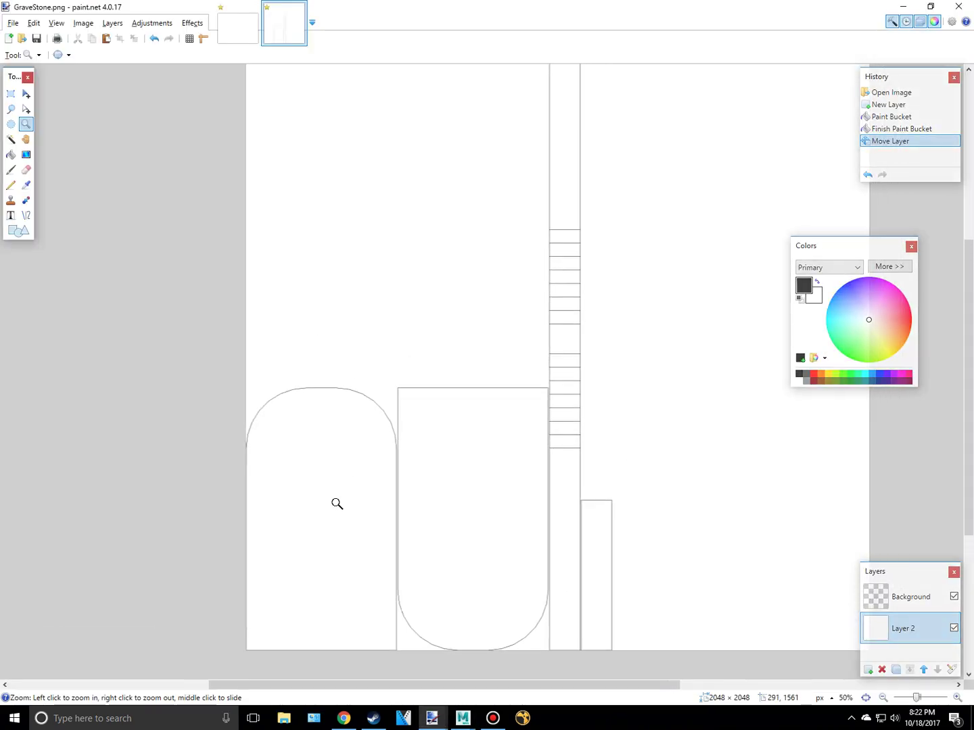
{"action": "scroll", "coordinate": [345, 494], "scroll_direction": "down", "scroll_amount": 2}
Step: Switch to Chrome and search Google Images for "gravestone texture"
{"action": "key", "text": "alt+Tab"}
{"action": "key", "text": "alt+Tab"}
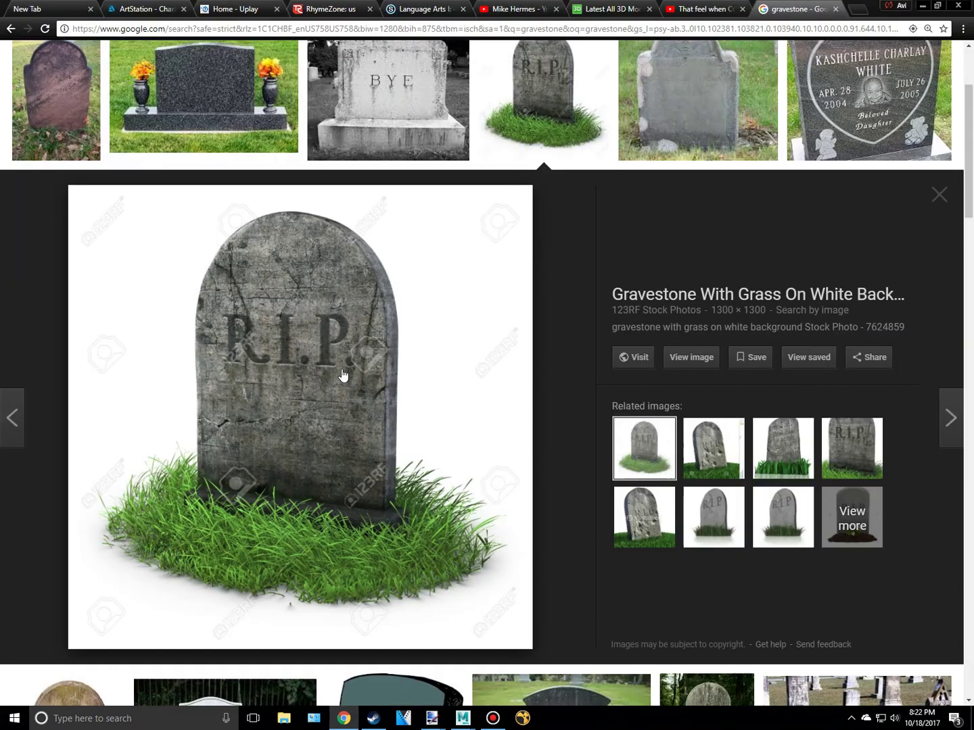
{"action": "scroll", "coordinate": [343, 376], "scroll_direction": "up", "scroll_amount": 3}
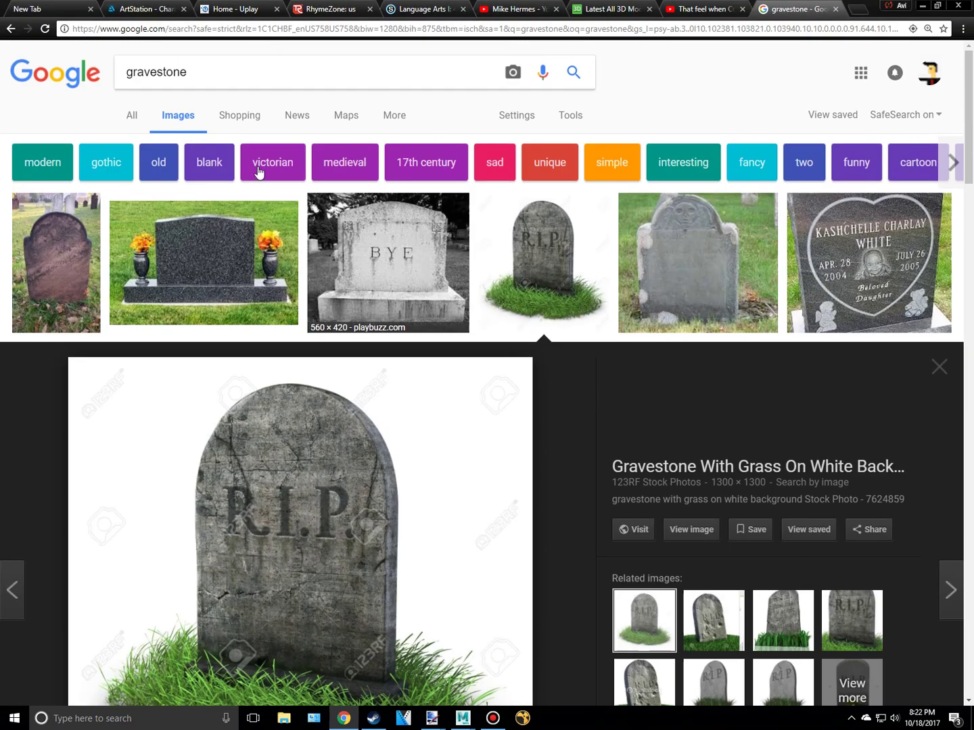
{"action": "left_click", "coordinate": [222, 76]}
{"action": "type", "text": "texture"}
{"action": "key", "text": "Return"}
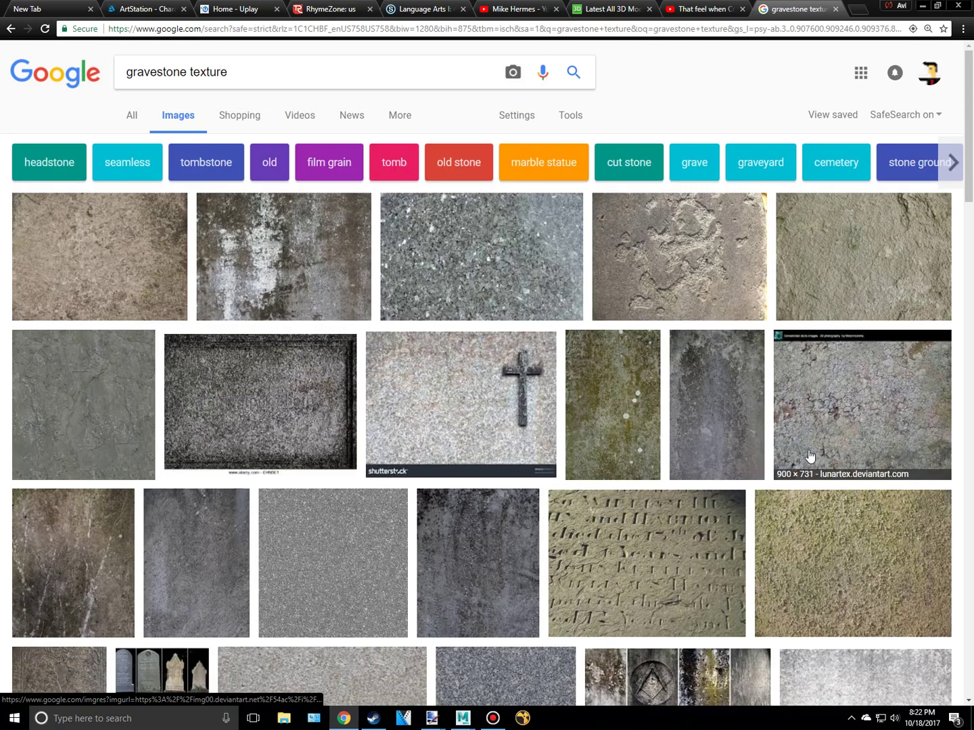
Step: Browse the stone texture results and open the preview of the Speckled Gravestone Texture image by FantasyStock
{"action": "scroll", "coordinate": [811, 457], "scroll_direction": "down", "scroll_amount": 3}
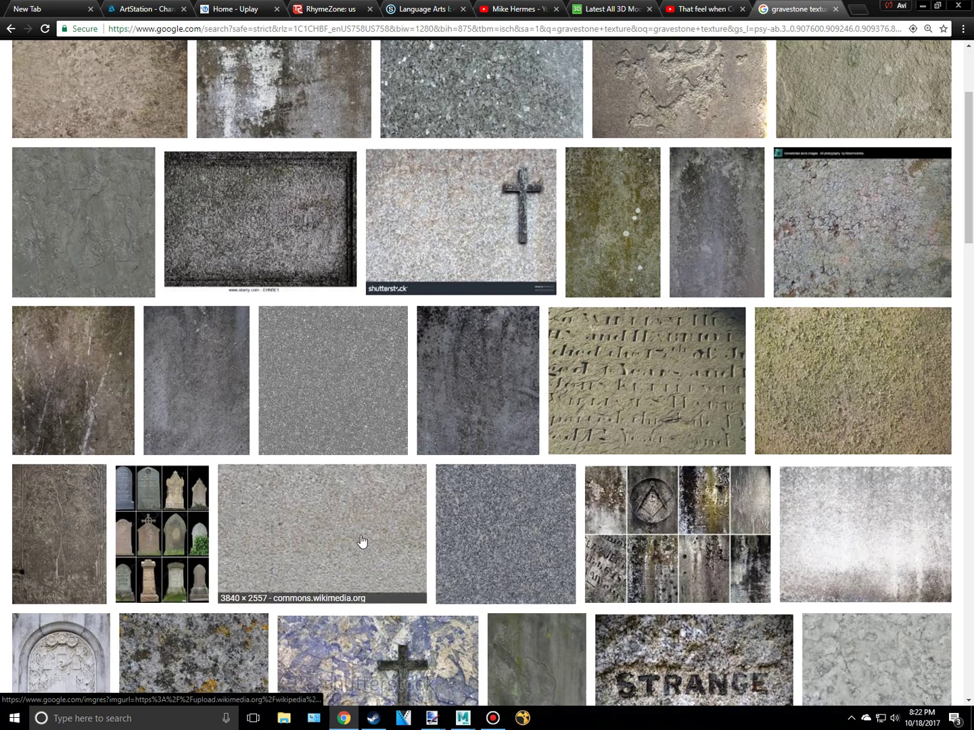
{"action": "scroll", "coordinate": [363, 545], "scroll_direction": "up", "scroll_amount": 3}
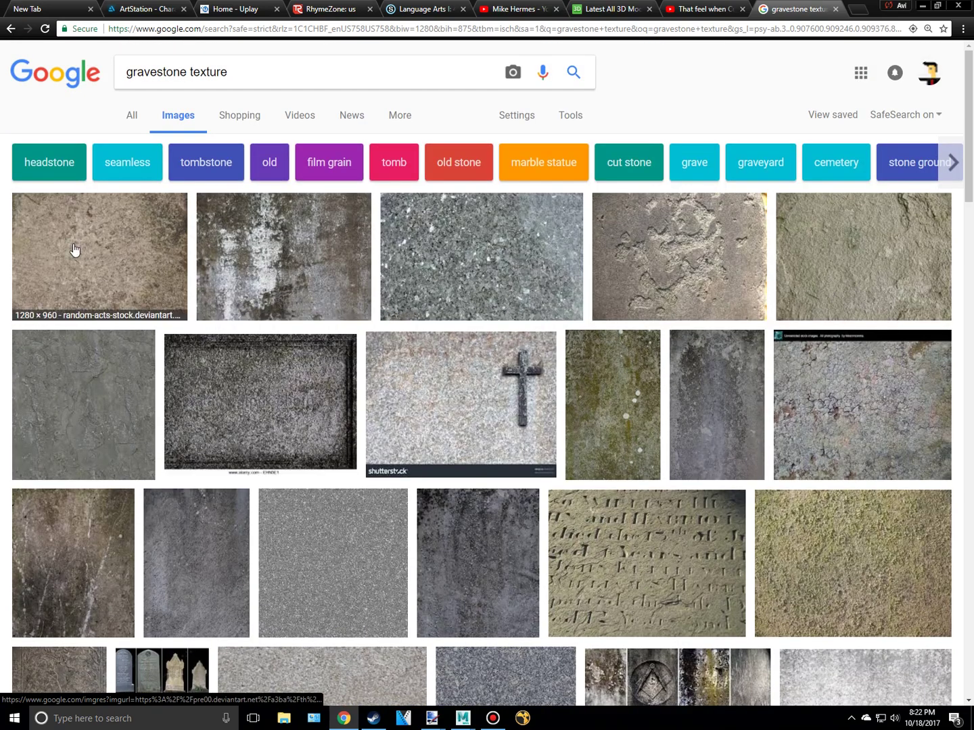
{"action": "left_click", "coordinate": [75, 253]}
{"action": "left_click", "coordinate": [713, 511]}
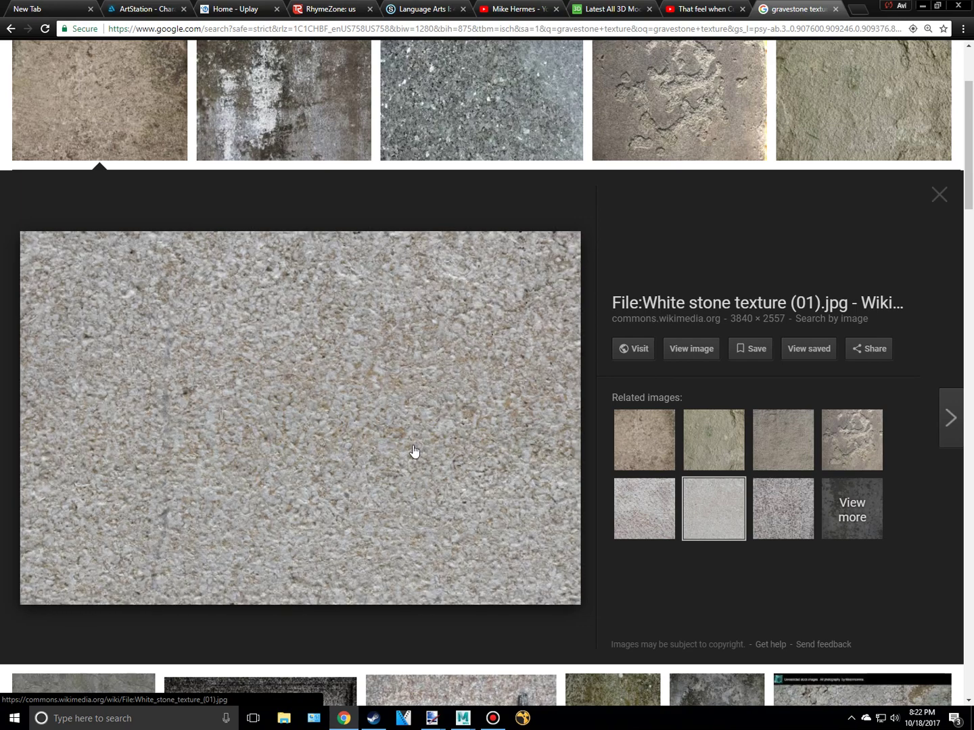
{"action": "scroll", "coordinate": [368, 451], "scroll_direction": "up", "scroll_amount": 3}
{"action": "left_click", "coordinate": [450, 273]}
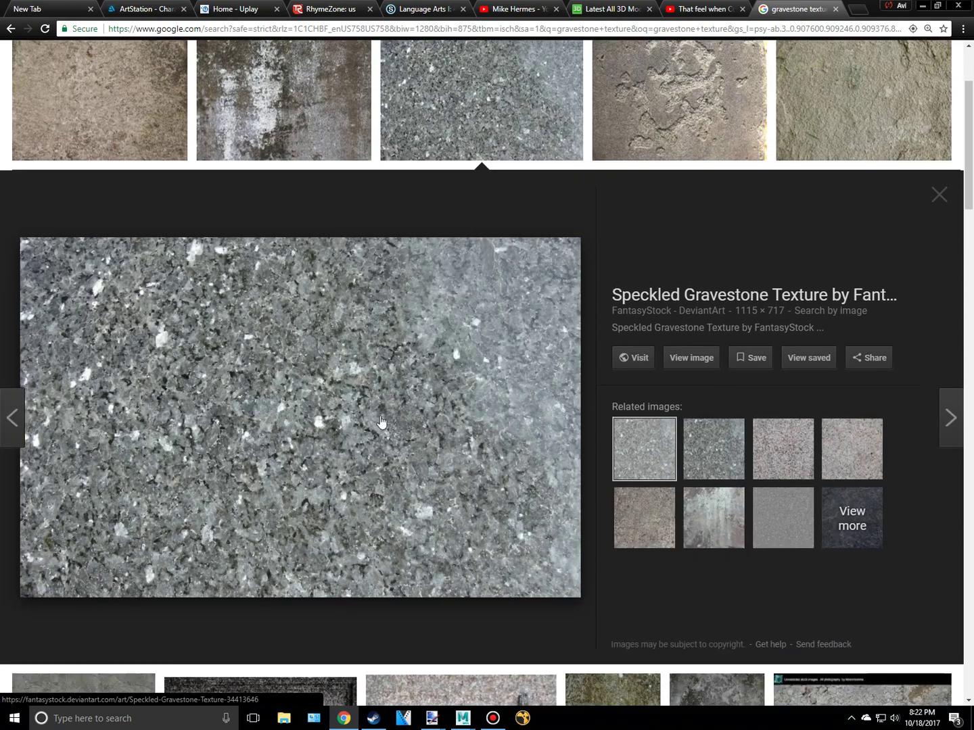
{"action": "right_click", "coordinate": [382, 439]}
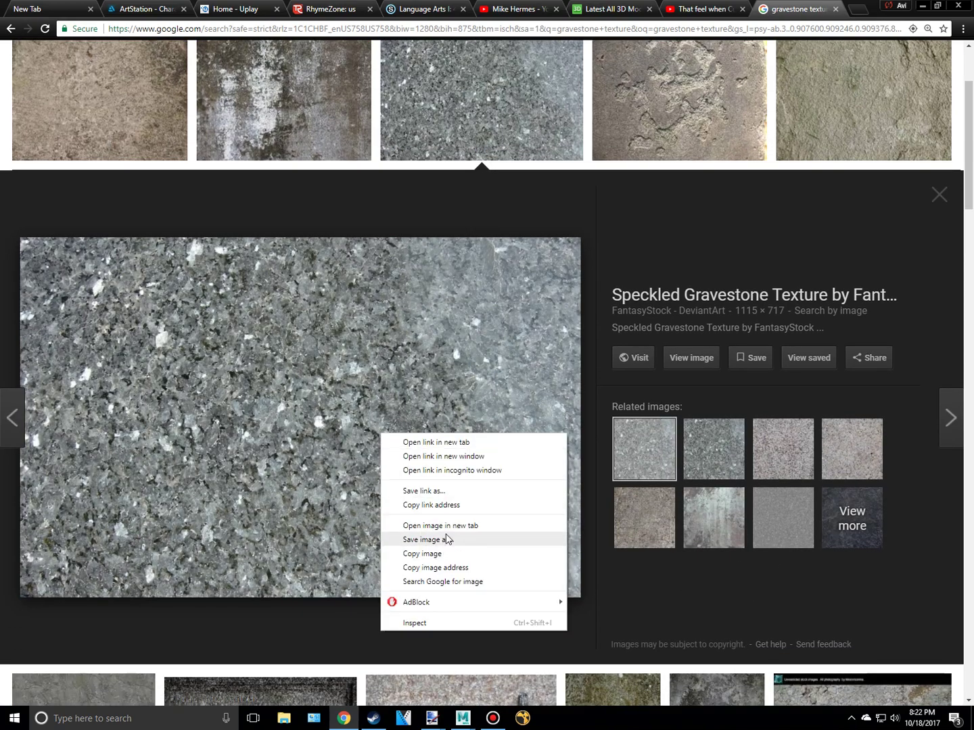
{"action": "left_click", "coordinate": [433, 540]}
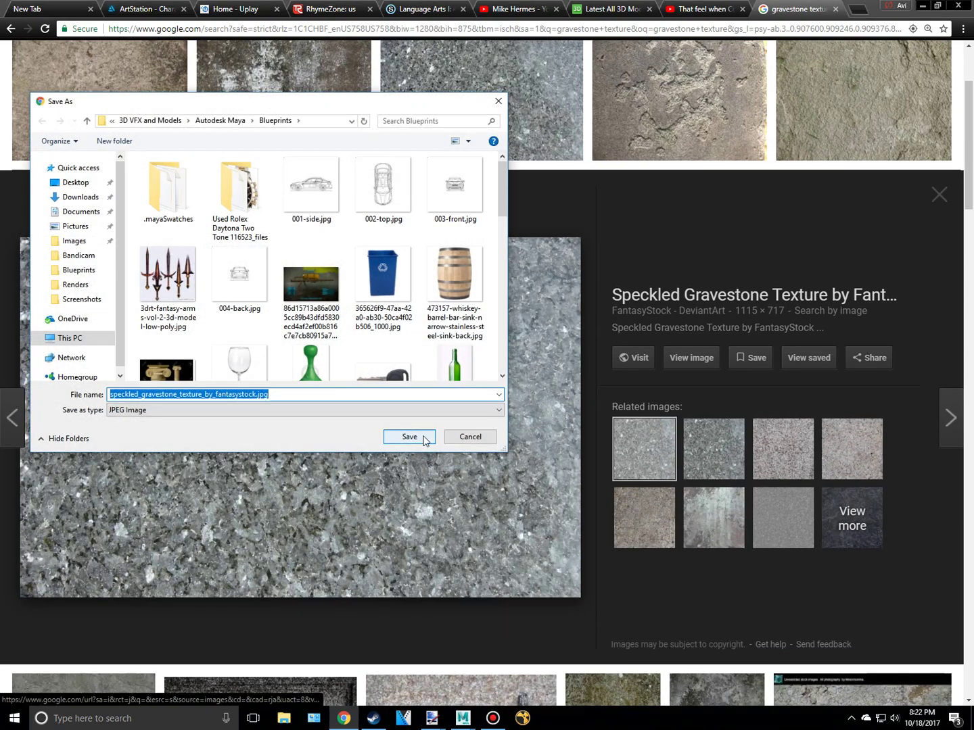
{"action": "left_click", "coordinate": [217, 120]}
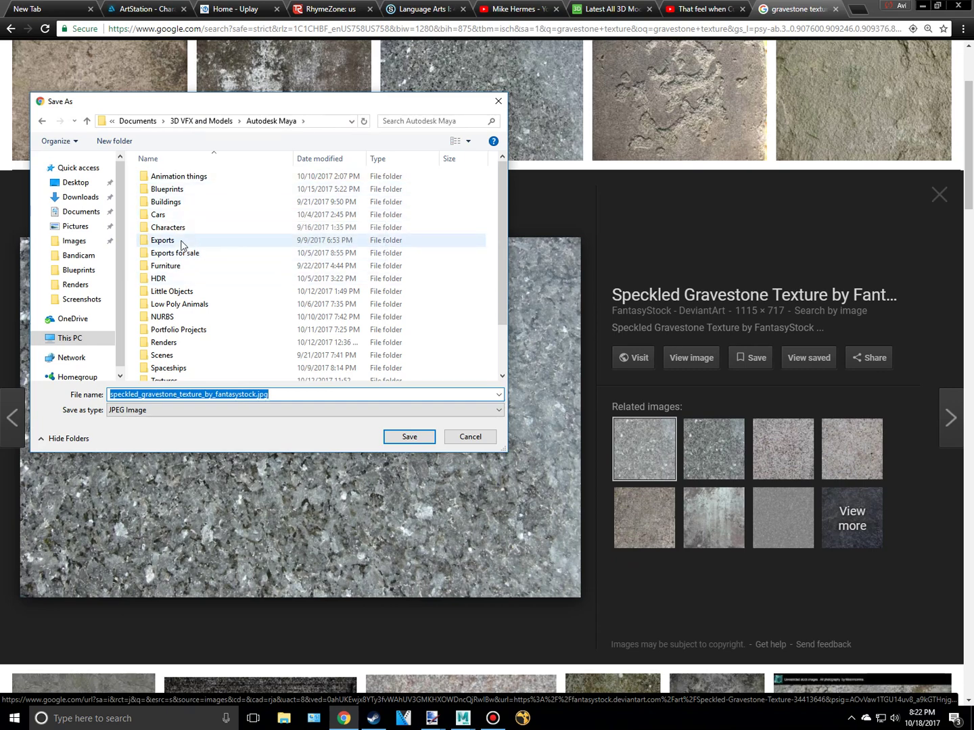
{"action": "left_click", "coordinate": [484, 437]}
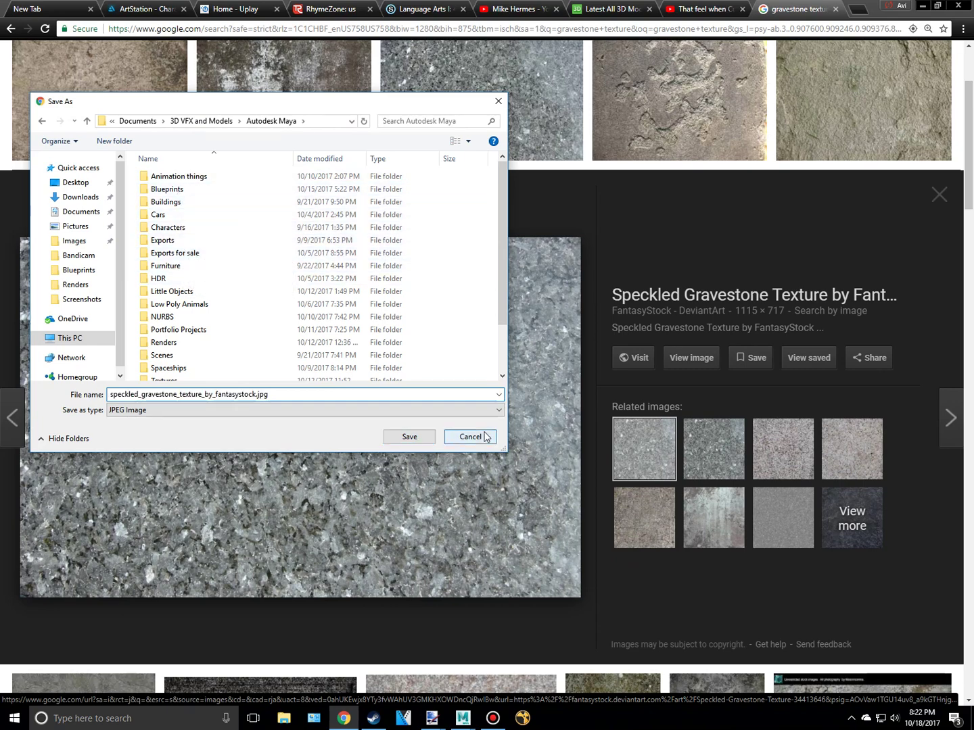
Step: Copy the speckled gravestone texture image and paste it onto a new layer above the white layer in paint.net
{"action": "right_click", "coordinate": [306, 397]}
{"action": "left_click", "coordinate": [356, 520]}
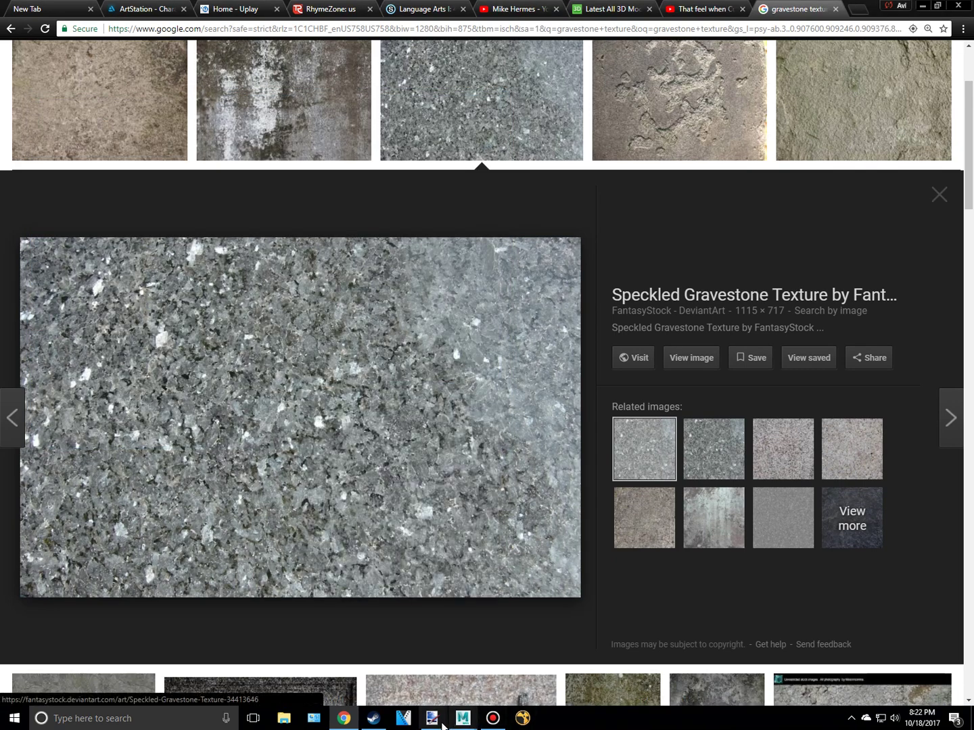
{"action": "mouse_move", "coordinate": [433, 722]}
{"action": "left_click", "coordinate": [489, 679]}
{"action": "right_click", "coordinate": [465, 427]}
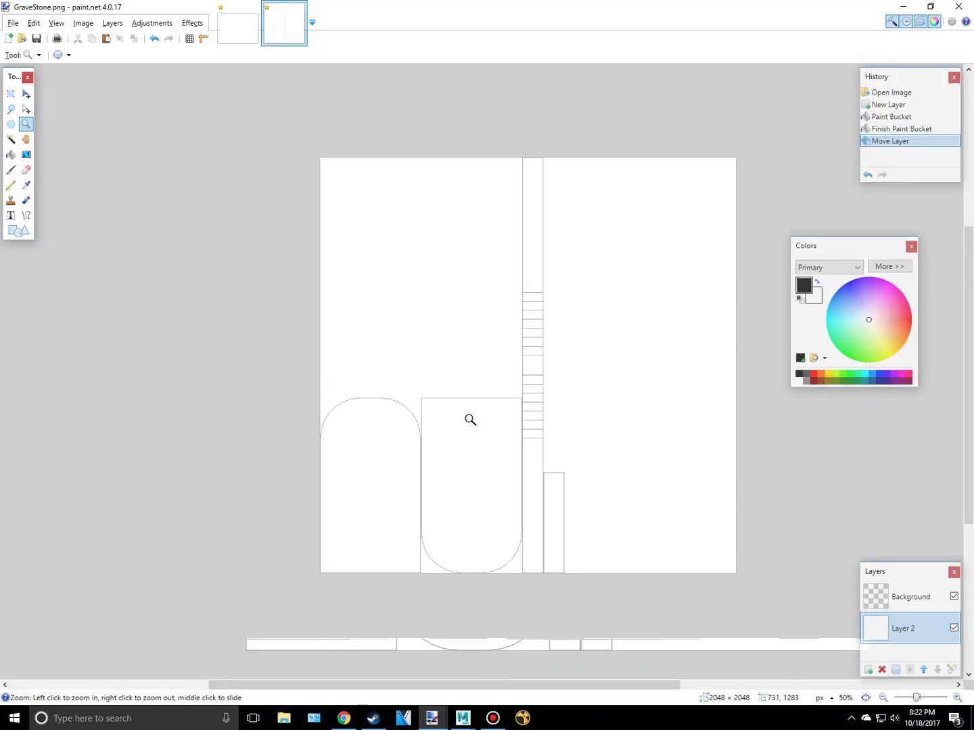
{"action": "left_click", "coordinate": [867, 667]}
{"action": "key", "text": "ctrl+v"}
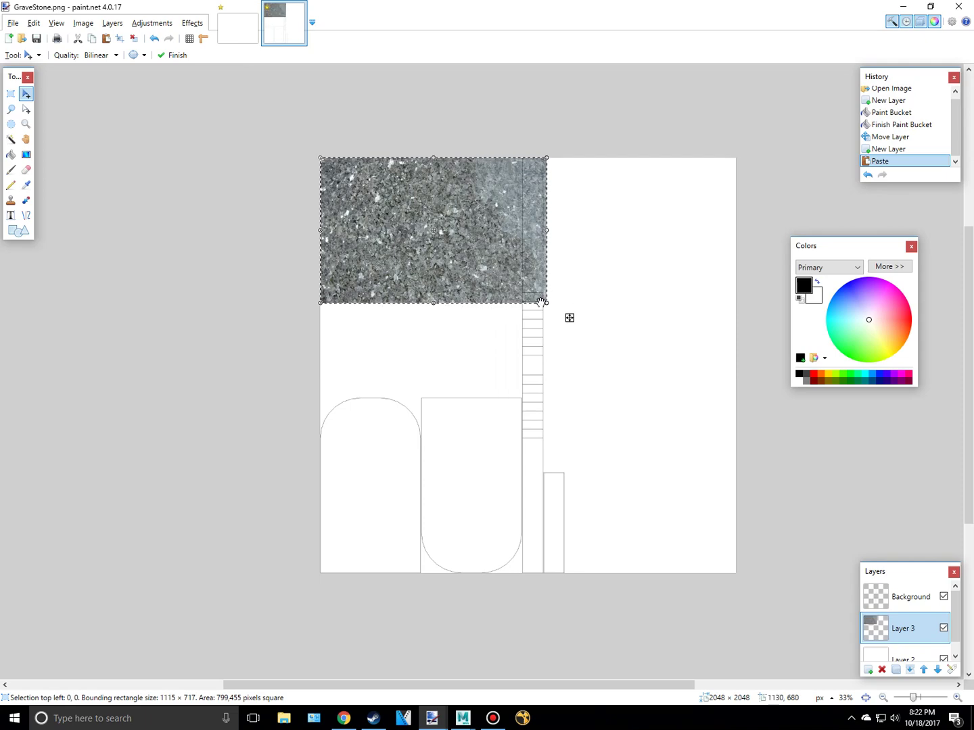
Step: Enlarge the pasted stone texture to about 1245 × 800 pixels and place it over the lower part of the two gravestone face shells
{"action": "left_click_drag", "start_coordinate": [549, 306], "coordinate": [769, 429]}
{"action": "left_click_drag", "start_coordinate": [631, 383], "coordinate": [585, 511]}
{"action": "left_click_drag", "start_coordinate": [717, 307], "coordinate": [524, 388]}
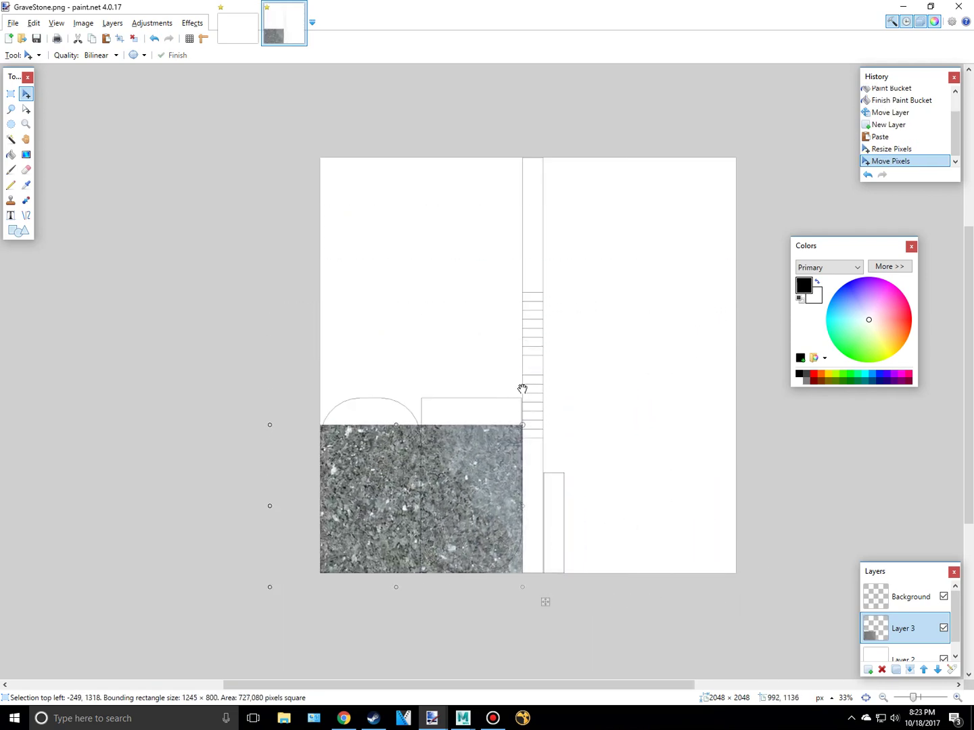
{"action": "scroll", "coordinate": [505, 514], "scroll_direction": "up", "scroll_amount": 4}
{"action": "scroll", "coordinate": [521, 511], "scroll_direction": "down", "scroll_amount": 3}
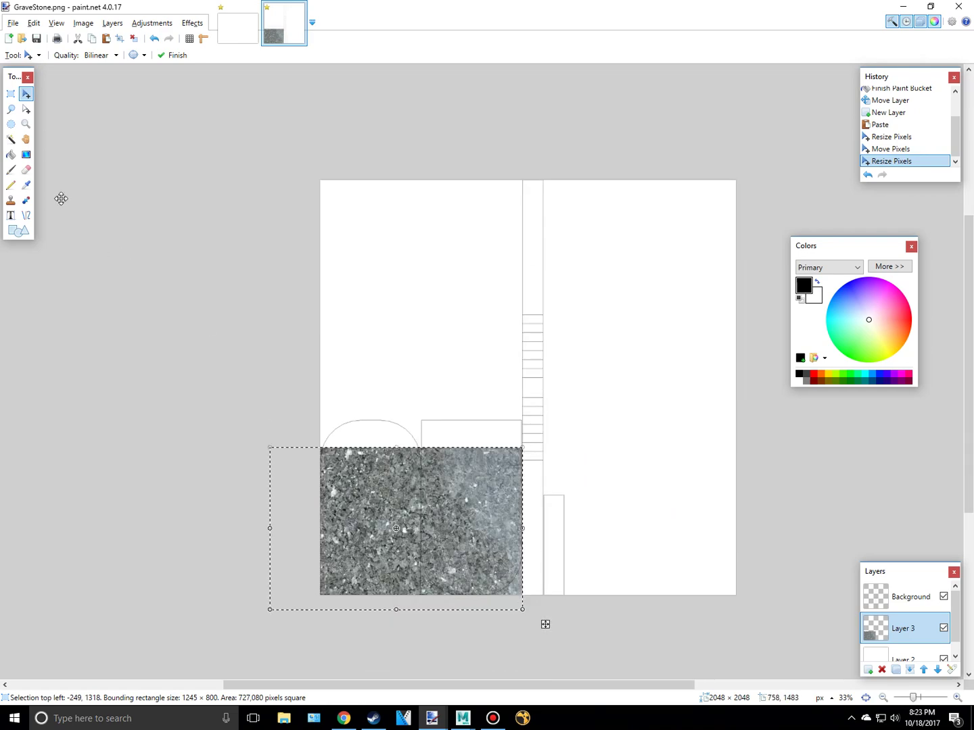
Step: Enlarge the stone texture to about 1400 × 900 pixels and position it to cover both gravestone face shells completely
{"action": "left_click", "coordinate": [25, 126]}
{"action": "left_click", "coordinate": [558, 583]}
{"action": "left_click", "coordinate": [503, 508]}
{"action": "key", "text": "ctrl+z"}
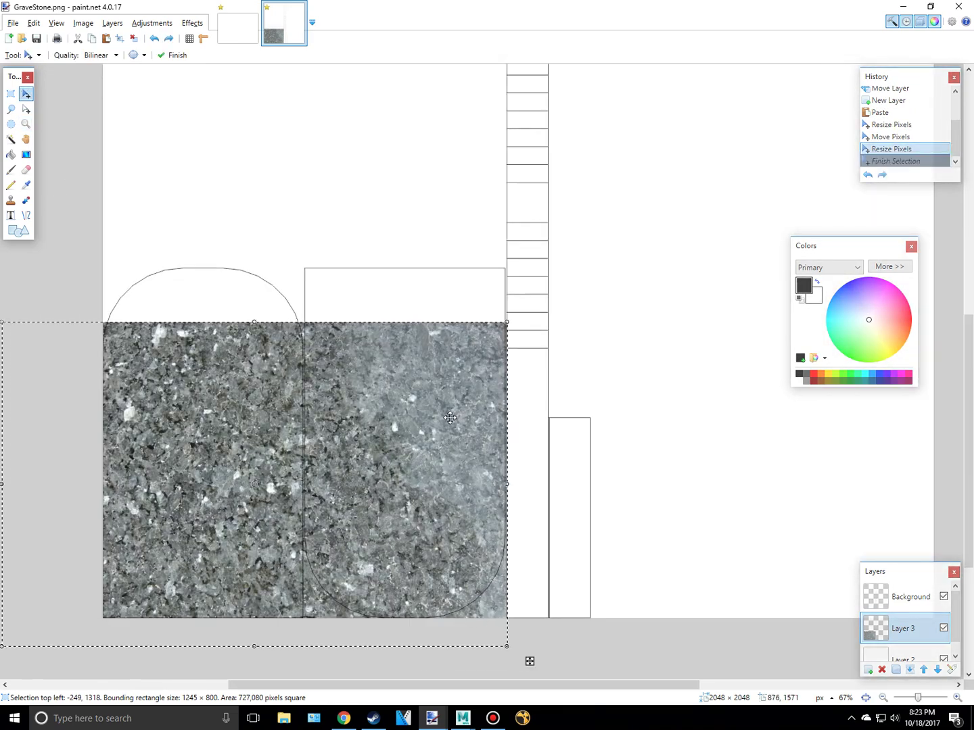
{"action": "left_click_drag", "start_coordinate": [453, 397], "coordinate": [455, 389]}
{"action": "left_click_drag", "start_coordinate": [509, 314], "coordinate": [449, 320]}
{"action": "scroll", "coordinate": [449, 319], "scroll_direction": "down", "scroll_amount": 1}
{"action": "scroll", "coordinate": [359, 284], "scroll_direction": "up", "scroll_amount": 2}
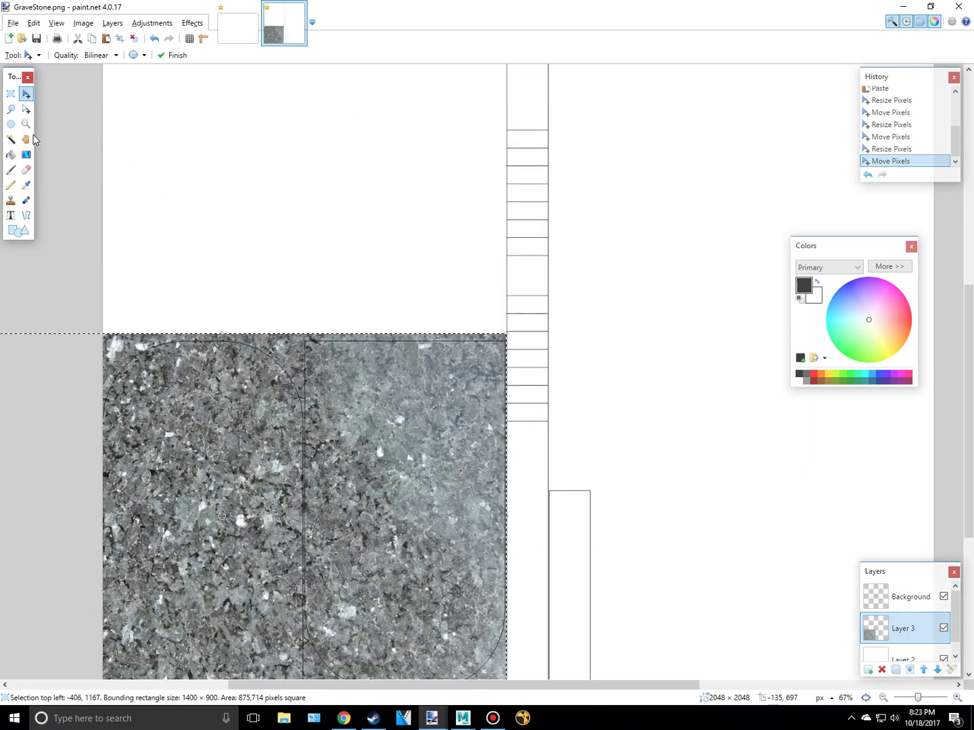
{"action": "left_click", "coordinate": [27, 124]}
{"action": "right_click", "coordinate": [418, 225]}
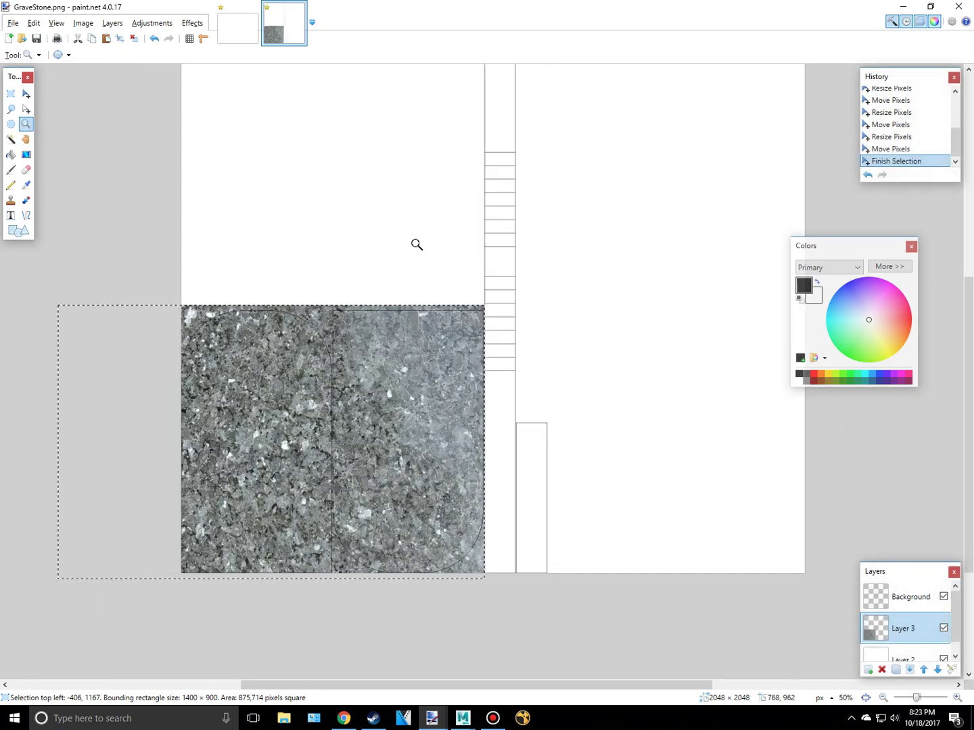
Step: Paste another copy of the speckled stone texture and place it in the canvas's upper-right corner, covering the upper part of the side strip
{"action": "key", "text": "ctrl+v"}
{"action": "left_click_drag", "start_coordinate": [541, 296], "coordinate": [702, 222]}
{"action": "scroll", "coordinate": [701, 229], "scroll_direction": "down", "scroll_amount": 2}
{"action": "scroll", "coordinate": [701, 229], "scroll_direction": "up", "scroll_amount": 3}
{"action": "left_click_drag", "start_coordinate": [611, 229], "coordinate": [611, 225]}
{"action": "scroll", "coordinate": [531, 228], "scroll_direction": "down", "scroll_amount": 1}
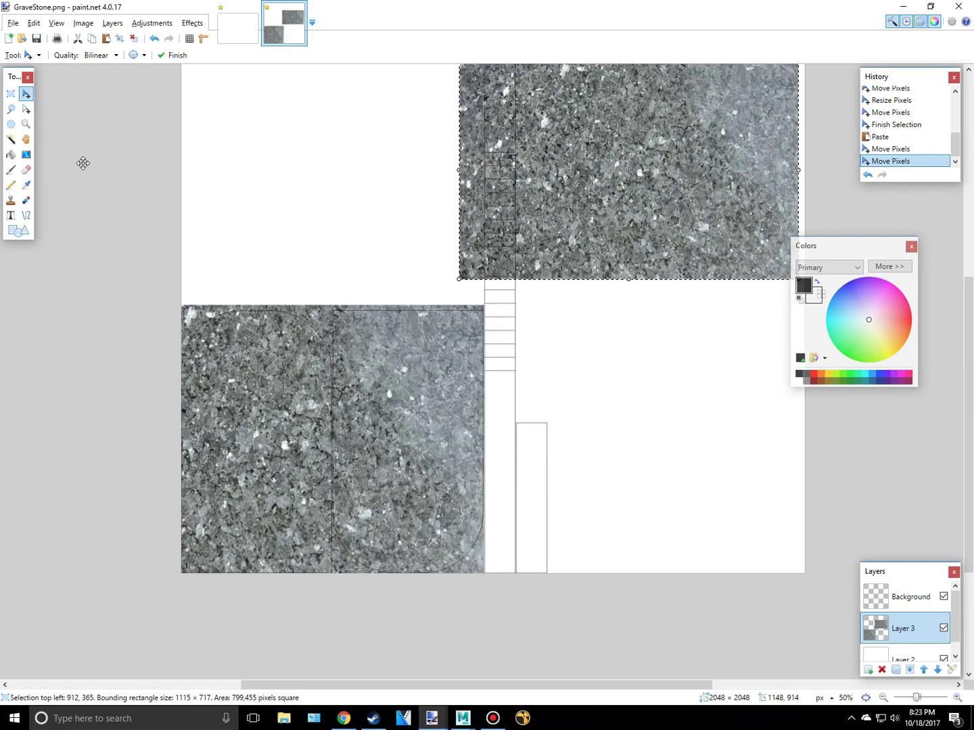
{"action": "left_click", "coordinate": [26, 124]}
{"action": "right_click", "coordinate": [291, 186]}
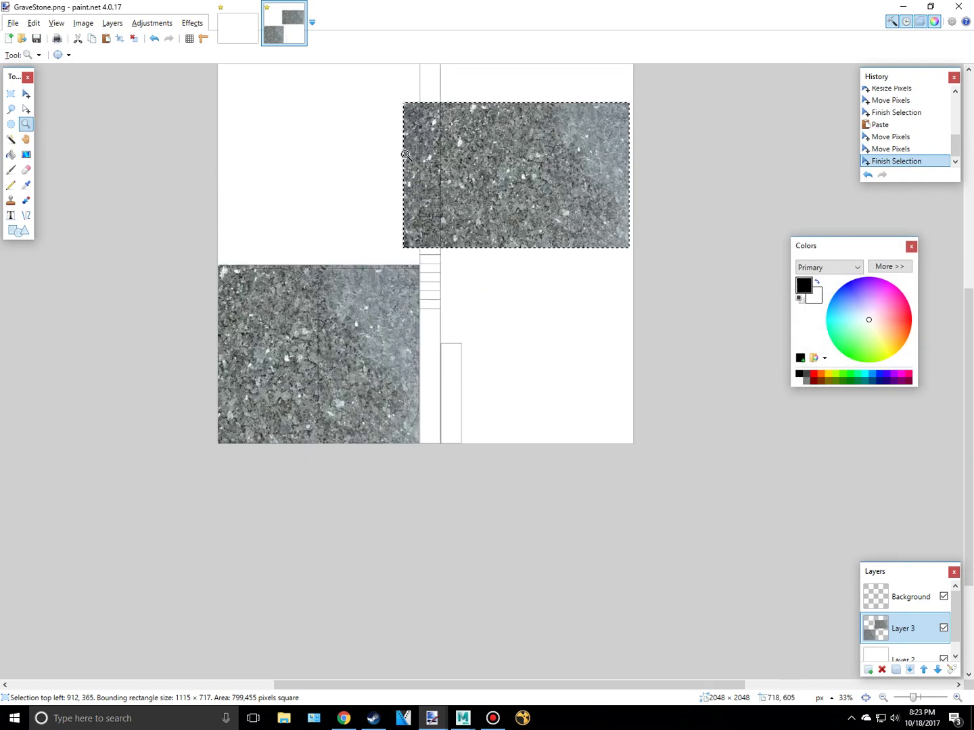
{"action": "scroll", "coordinate": [405, 155], "scroll_direction": "up", "scroll_amount": 2}
{"action": "key", "text": "ctrl+z"}
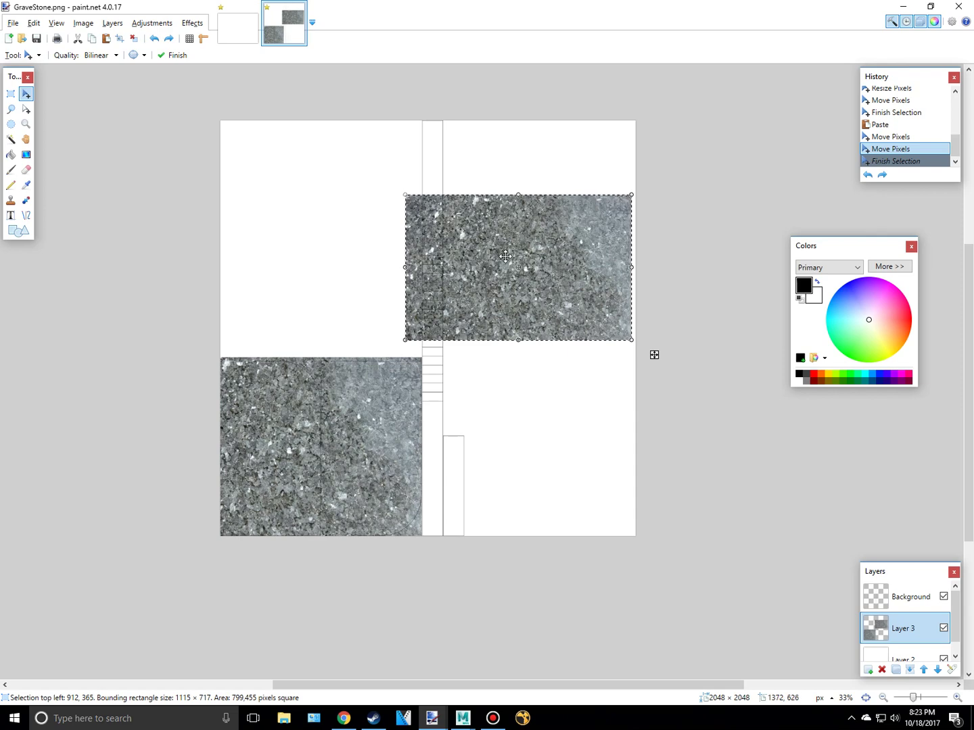
{"action": "left_click_drag", "start_coordinate": [505, 257], "coordinate": [510, 179]}
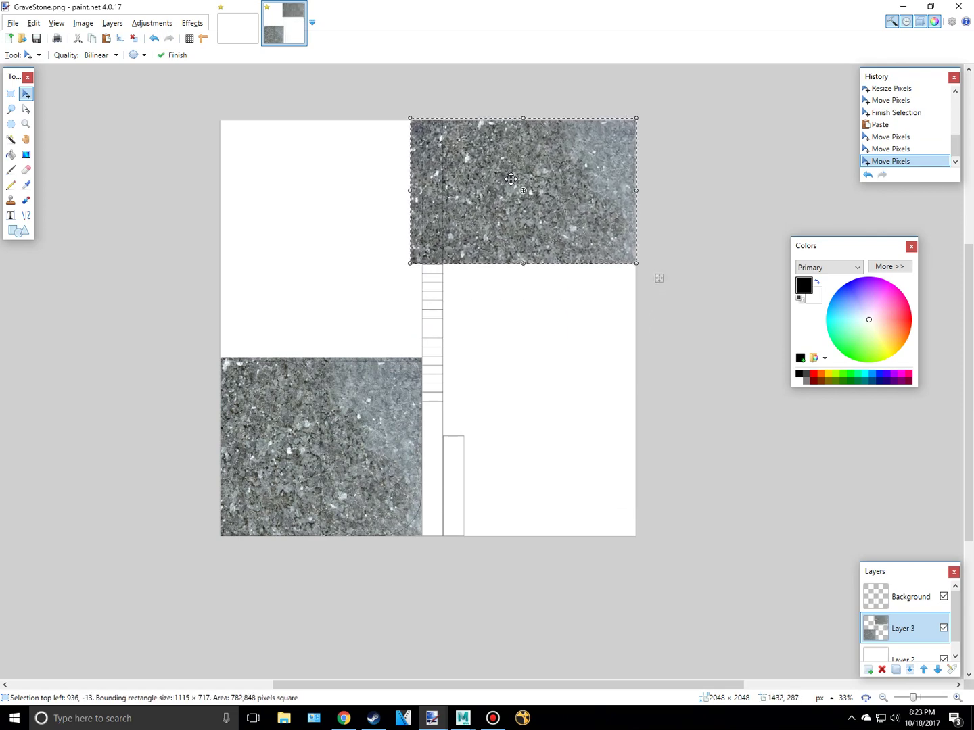
Step: Paste further copies of the stone texture below it to cover the rest of the side strip and the canvas's right half
{"action": "key", "text": "ctrl+v"}
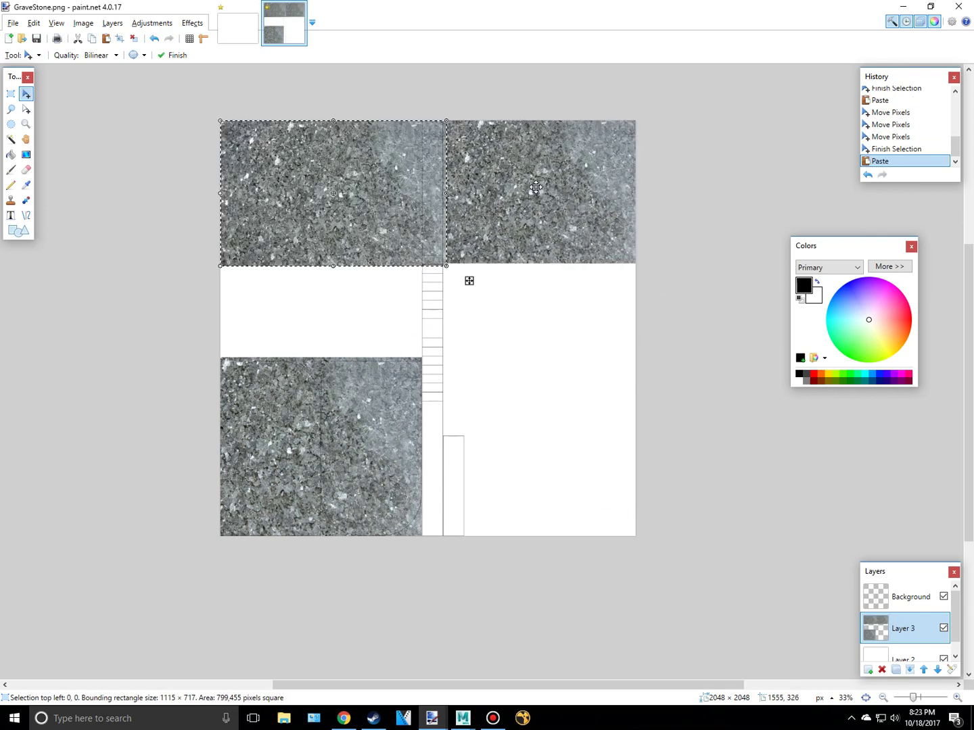
{"action": "left_click_drag", "start_coordinate": [286, 175], "coordinate": [683, 621]}
{"action": "key", "text": "ctrl+v"}
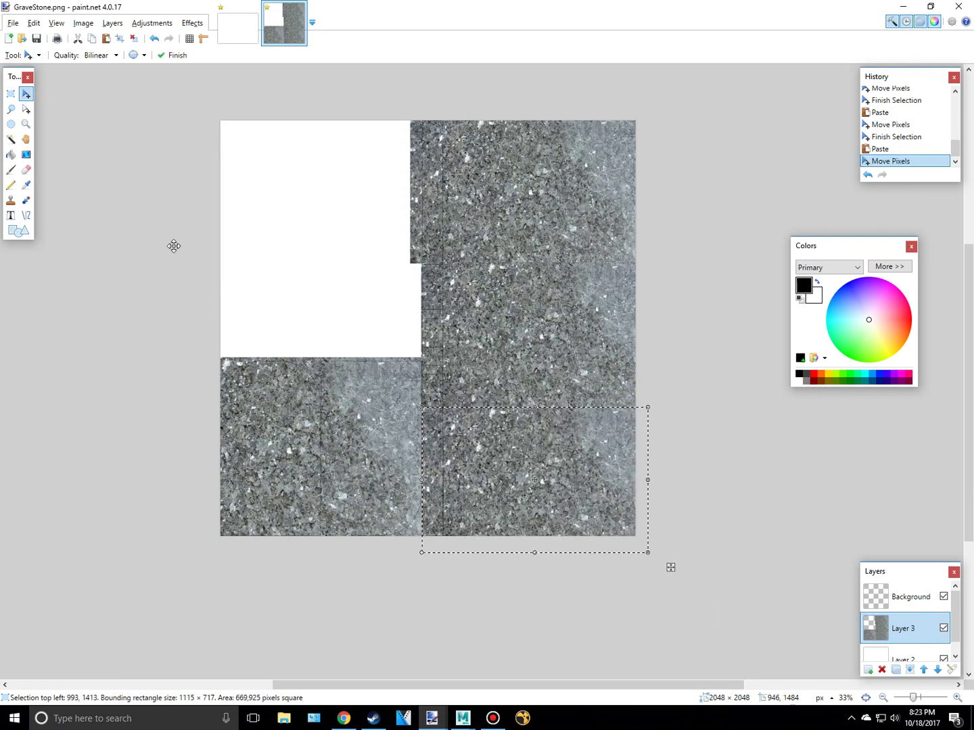
{"action": "left_click", "coordinate": [10, 94]}
{"action": "left_click", "coordinate": [343, 389]}
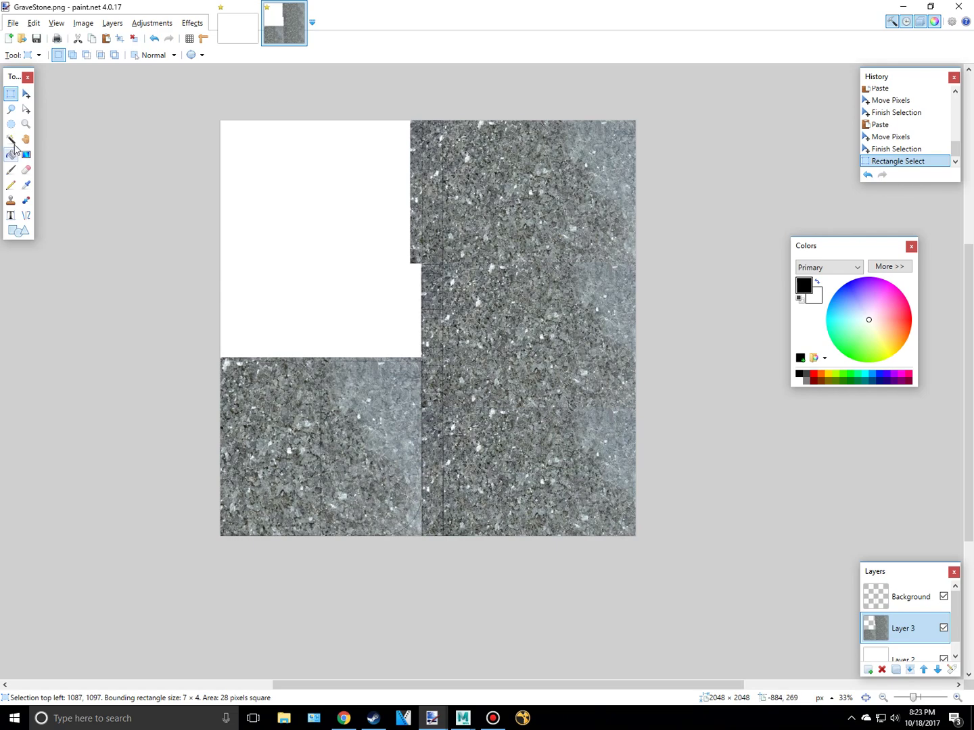
{"action": "left_click", "coordinate": [26, 124]}
{"action": "left_click", "coordinate": [349, 473]}
{"action": "left_click", "coordinate": [342, 489]}
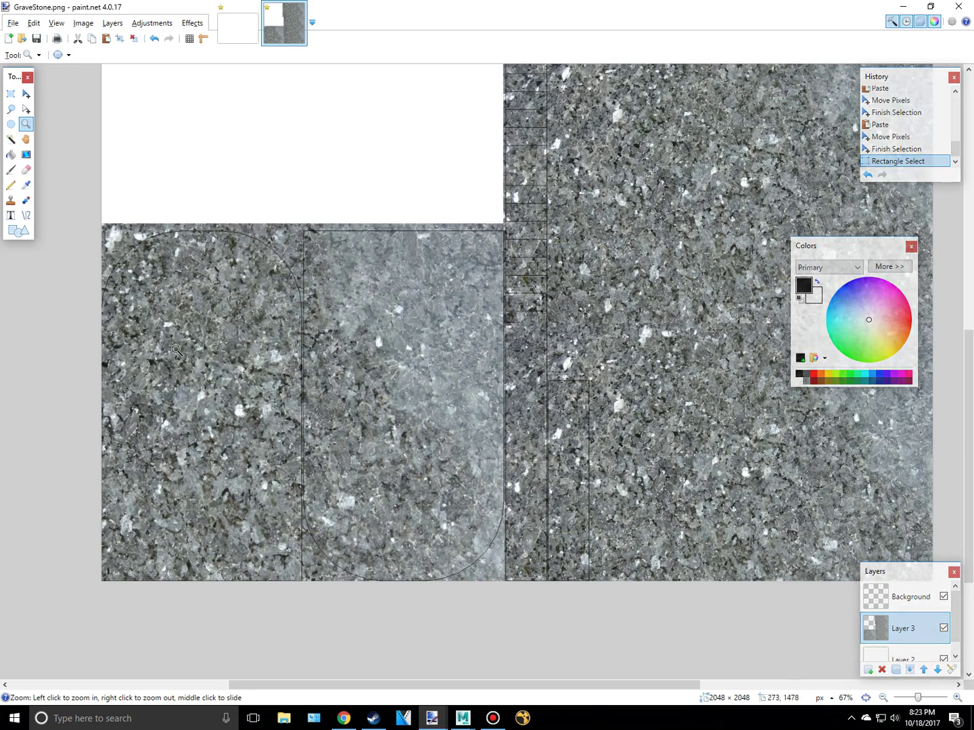
Step: Switch to Chrome, search images for "rip", copy the black-and-white RIP lettering image from INWX.com and return to paint.net
{"action": "key", "text": "alt+Tab"}
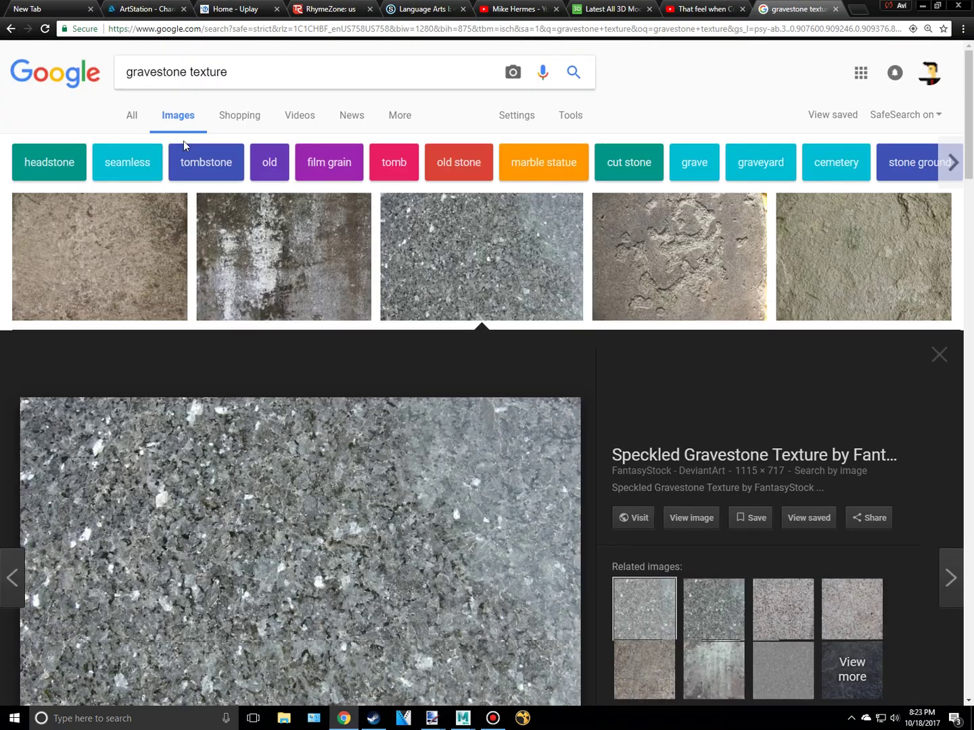
{"action": "type", "text": "rip"}
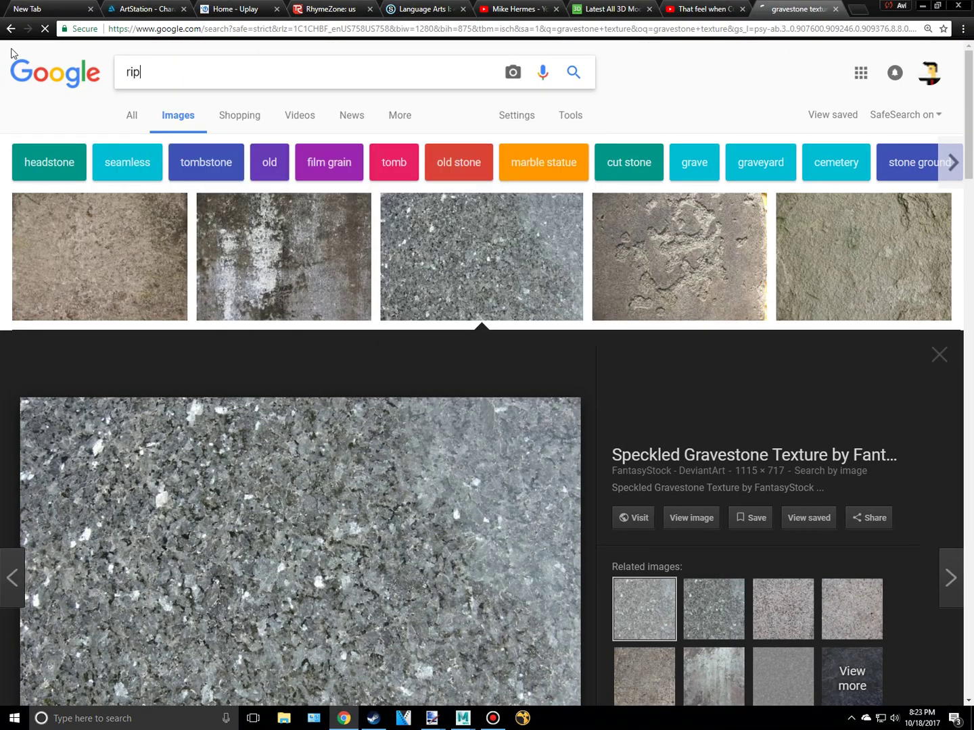
{"action": "key", "text": "Return"}
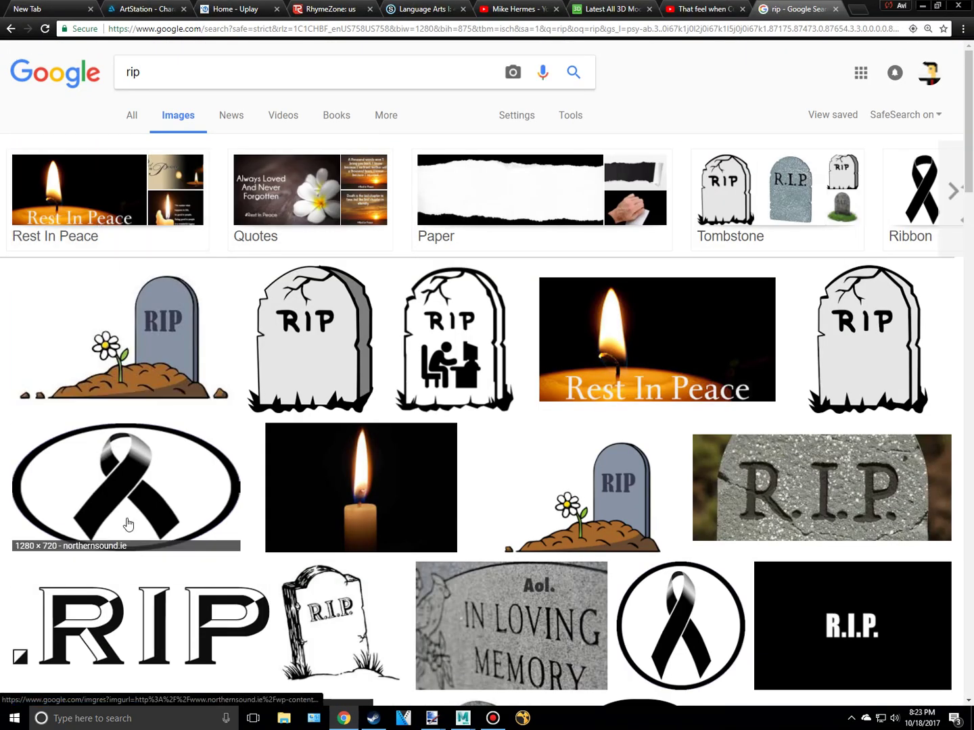
{"action": "left_click", "coordinate": [203, 622]}
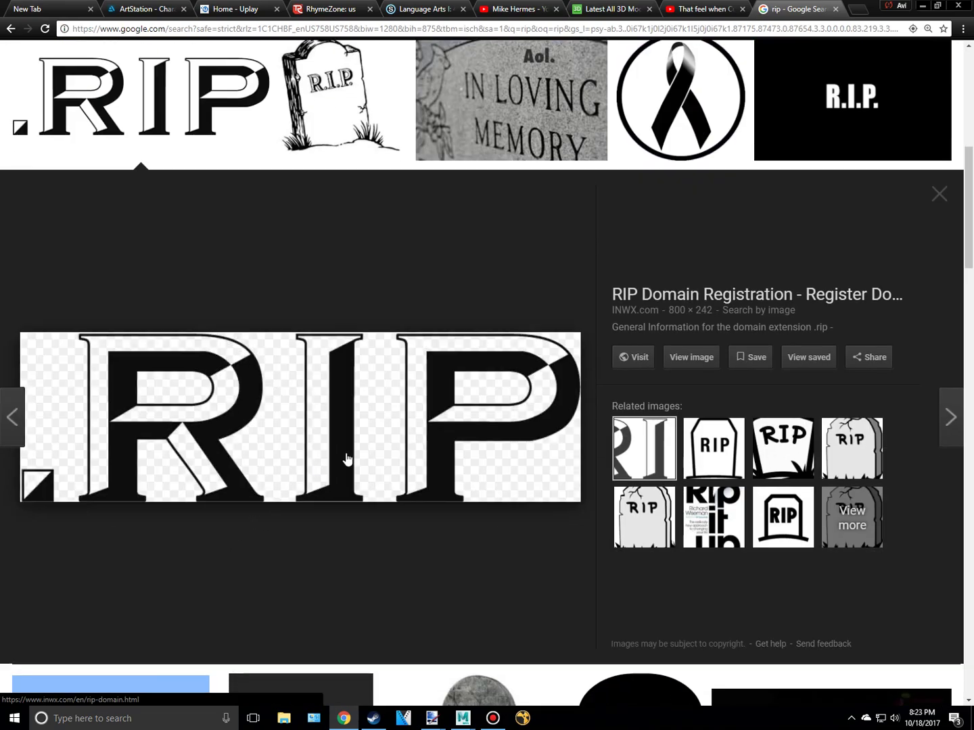
{"action": "right_click", "coordinate": [330, 429]}
{"action": "left_click", "coordinate": [372, 549]}
{"action": "scroll", "coordinate": [371, 555], "scroll_direction": "down", "scroll_amount": 5}
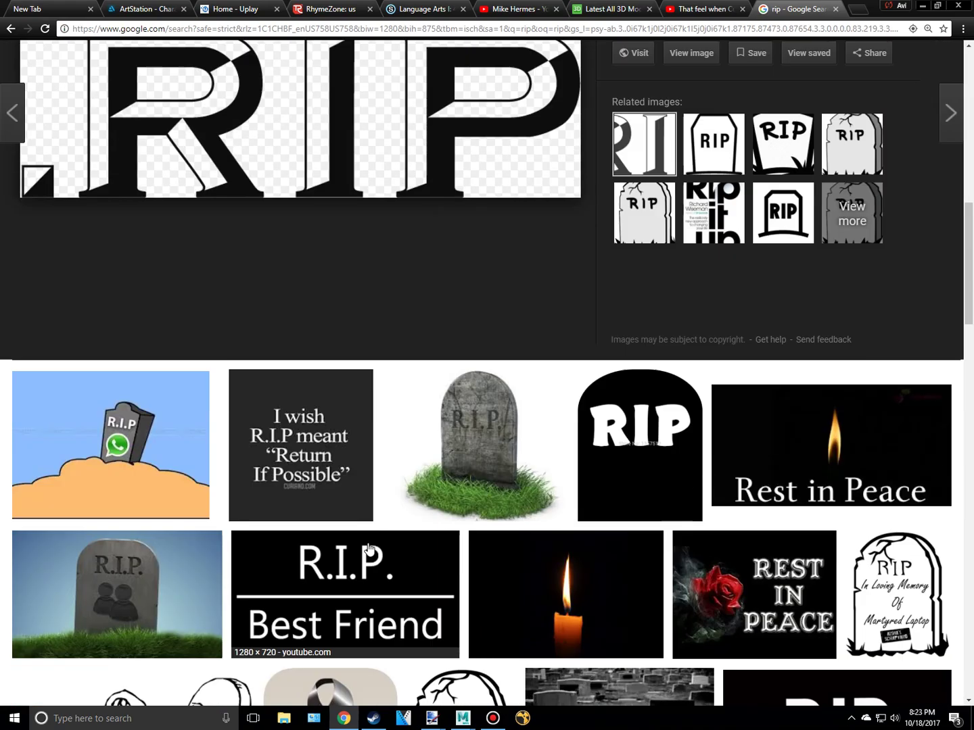
{"action": "key", "text": "alt+Tab"}
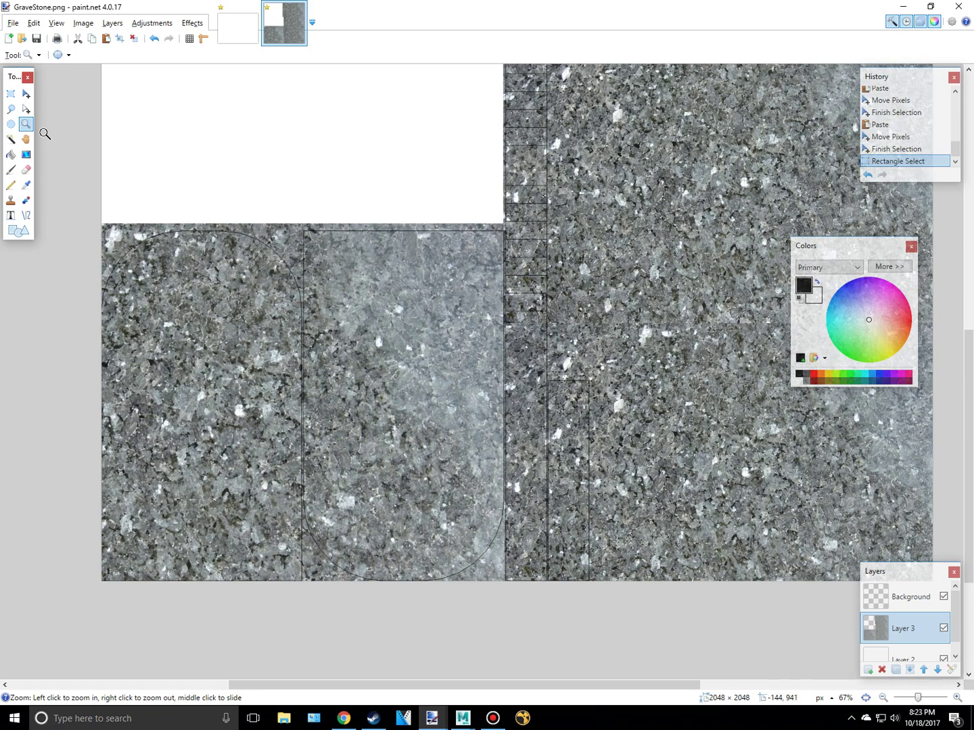
{"action": "left_click", "coordinate": [10, 94]}
{"action": "left_click", "coordinate": [183, 215]}
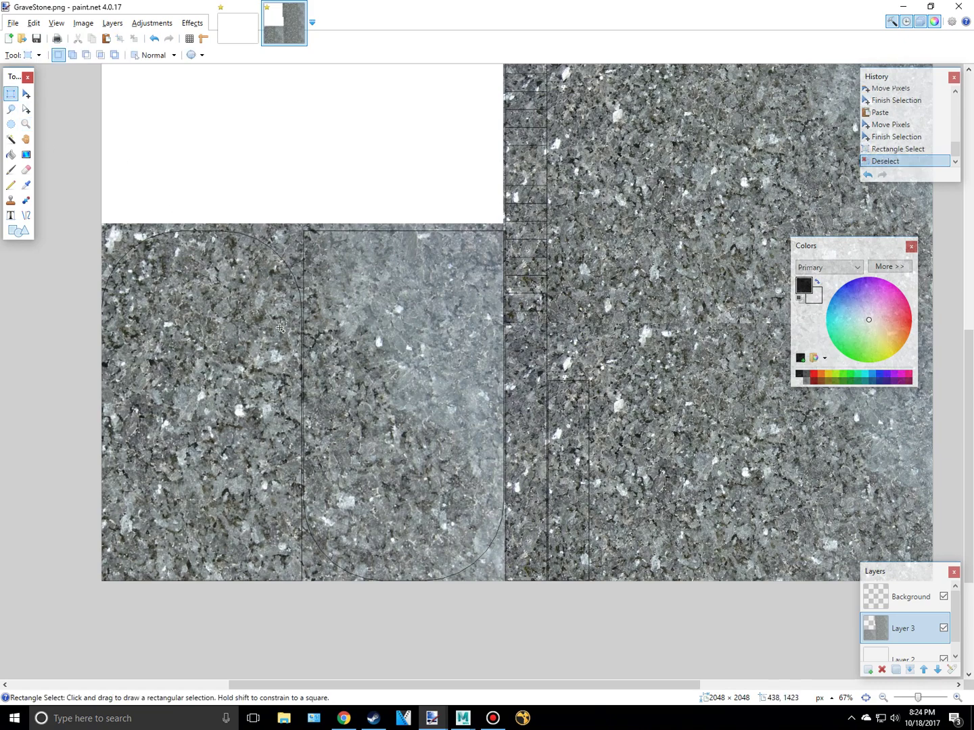
{"action": "key", "text": "ctrl+v"}
{"action": "left_click_drag", "start_coordinate": [367, 140], "coordinate": [342, 317]}
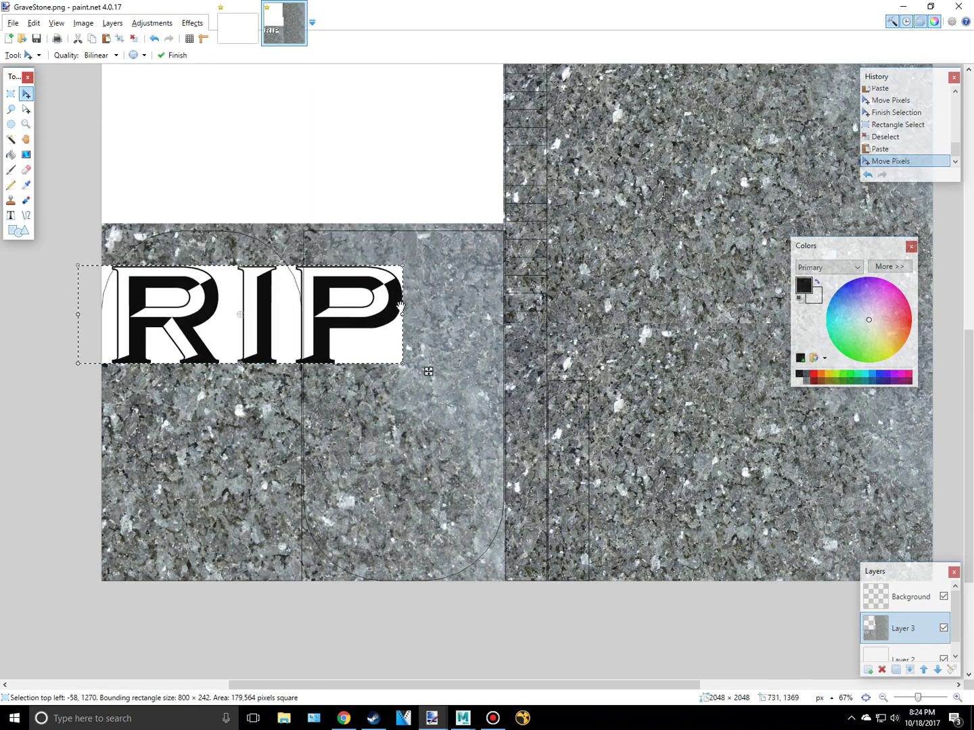
{"action": "key", "text": "ctrl+z"}
{"action": "key", "text": "ctrl+z"}
Step: Paste the RIP lettering on a new layer above the stone, shrink it to about 449 × 136 pixels on the left gravestone face and deselect
{"action": "left_click", "coordinate": [868, 669]}
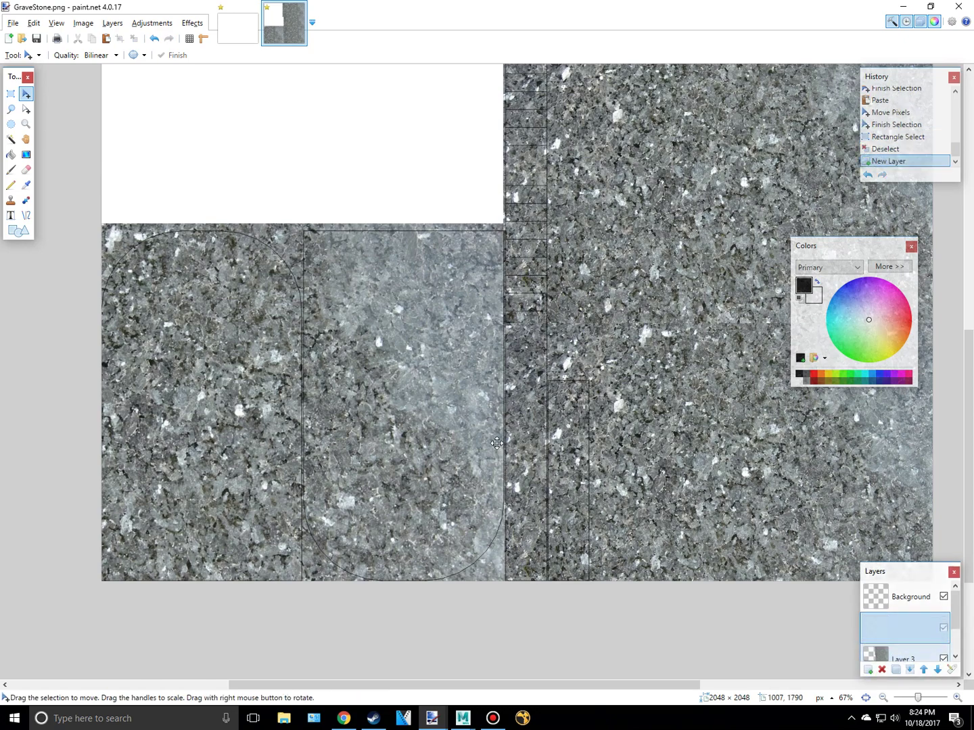
{"action": "key", "text": "ctrl+v"}
{"action": "left_click_drag", "start_coordinate": [329, 186], "coordinate": [309, 384]}
{"action": "left_click_drag", "start_coordinate": [395, 296], "coordinate": [283, 336], "text": "shift"}
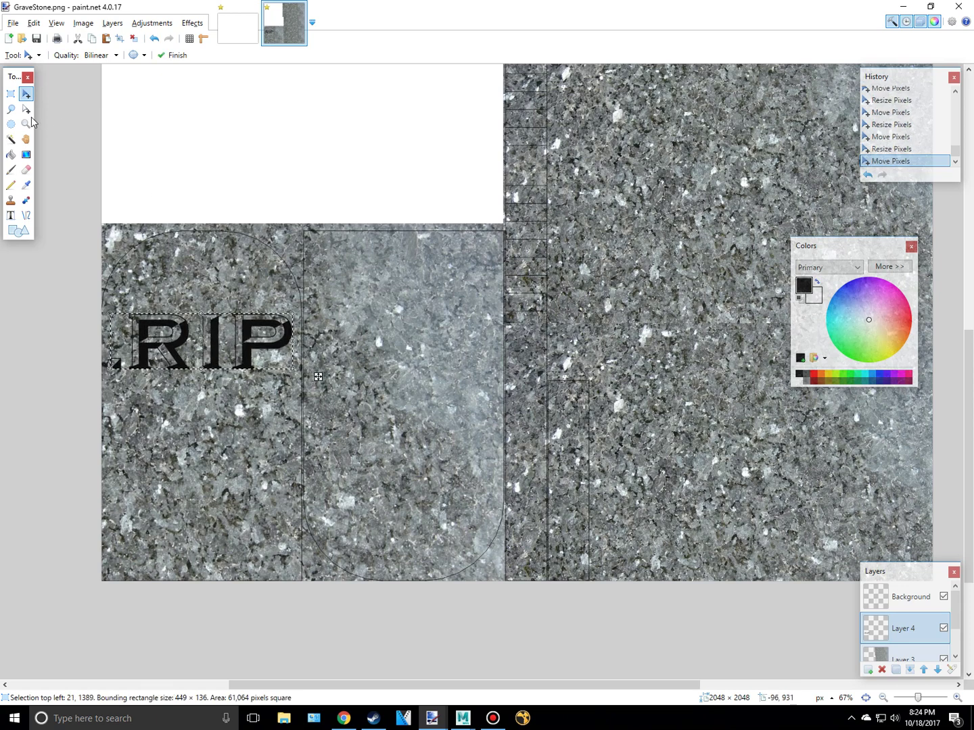
{"action": "left_click", "coordinate": [11, 107]}
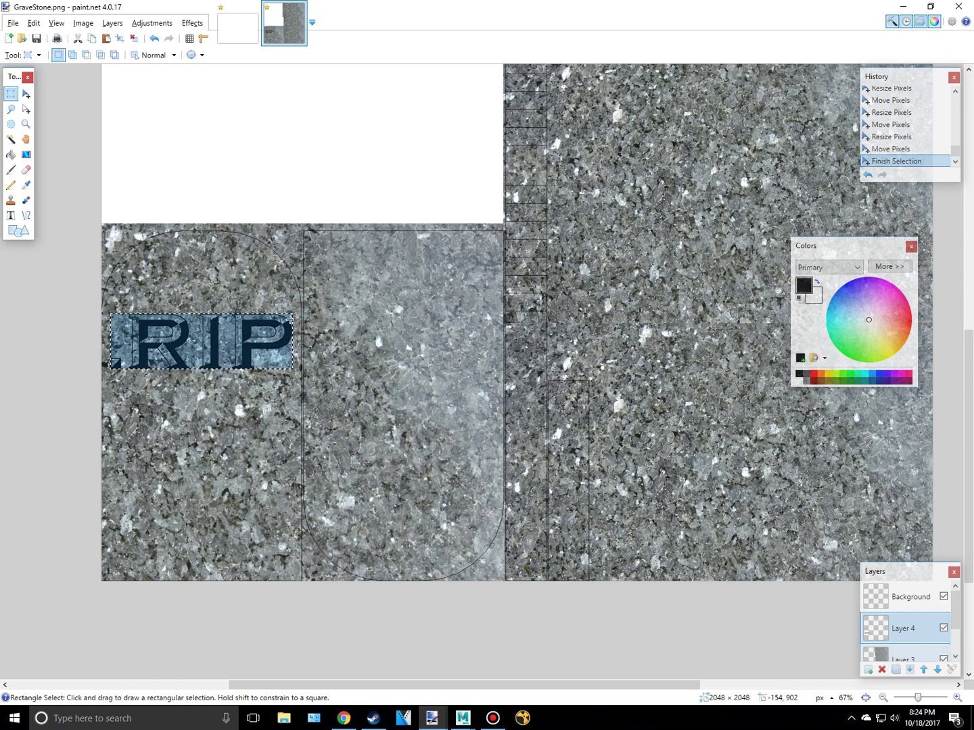
{"action": "key", "text": "ctrl+d"}
{"action": "left_click", "coordinate": [27, 125]}
{"action": "right_click", "coordinate": [317, 201]}
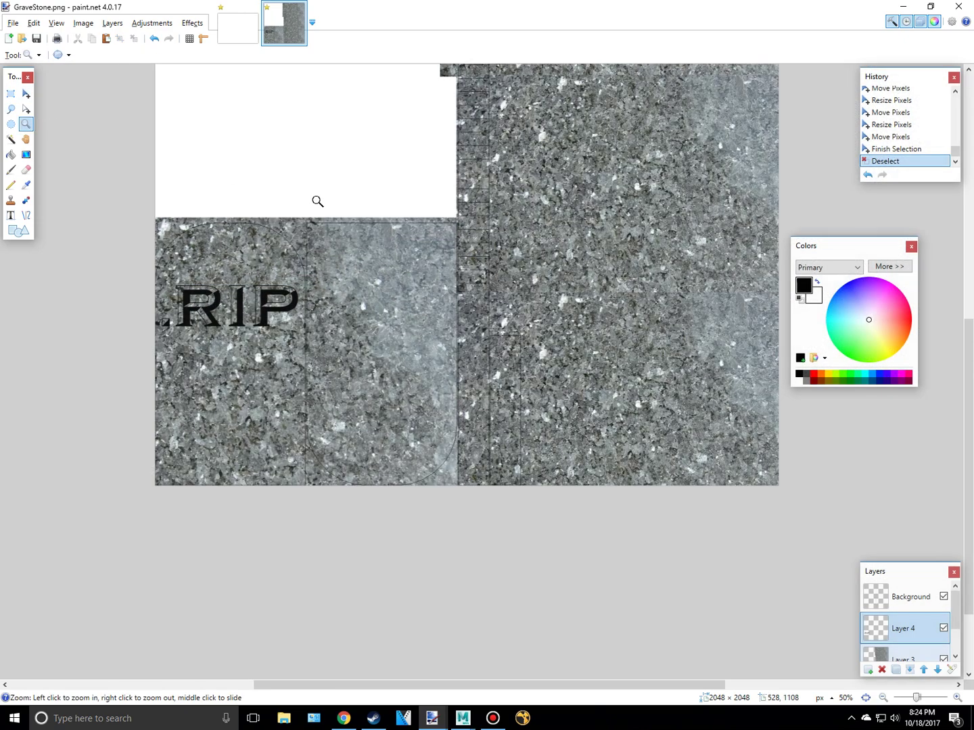
{"action": "right_click", "coordinate": [317, 201]}
{"action": "middle_click_drag", "start_coordinate": [376, 187], "coordinate": [346, 366]}
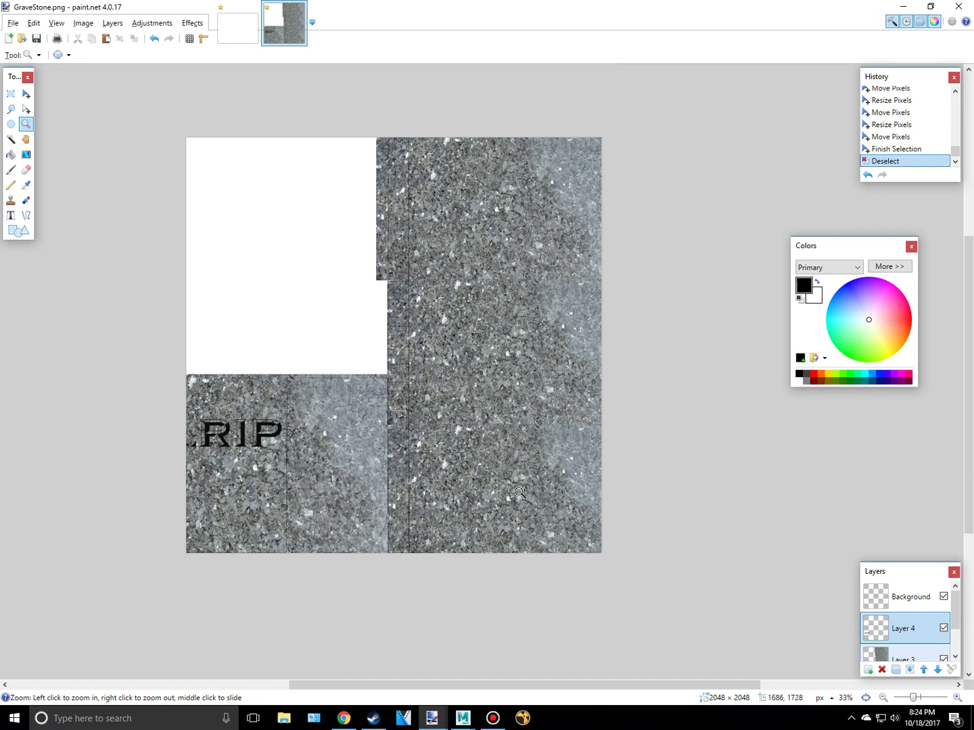
{"action": "left_click", "coordinate": [376, 514]}
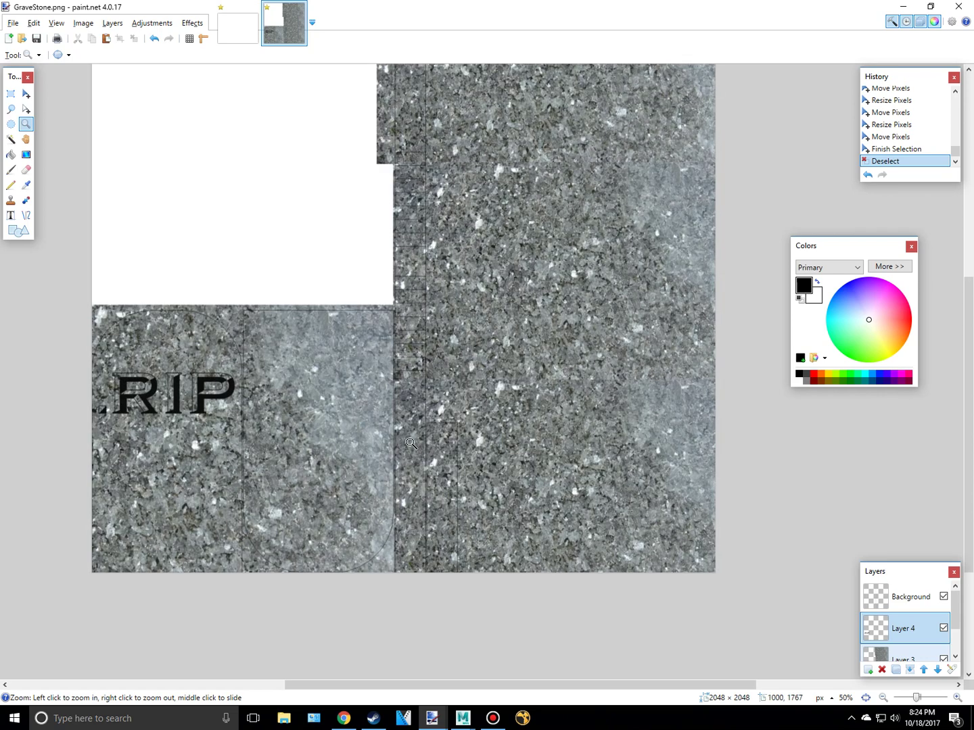
{"action": "middle_click_drag", "start_coordinate": [345, 394], "coordinate": [400, 449]}
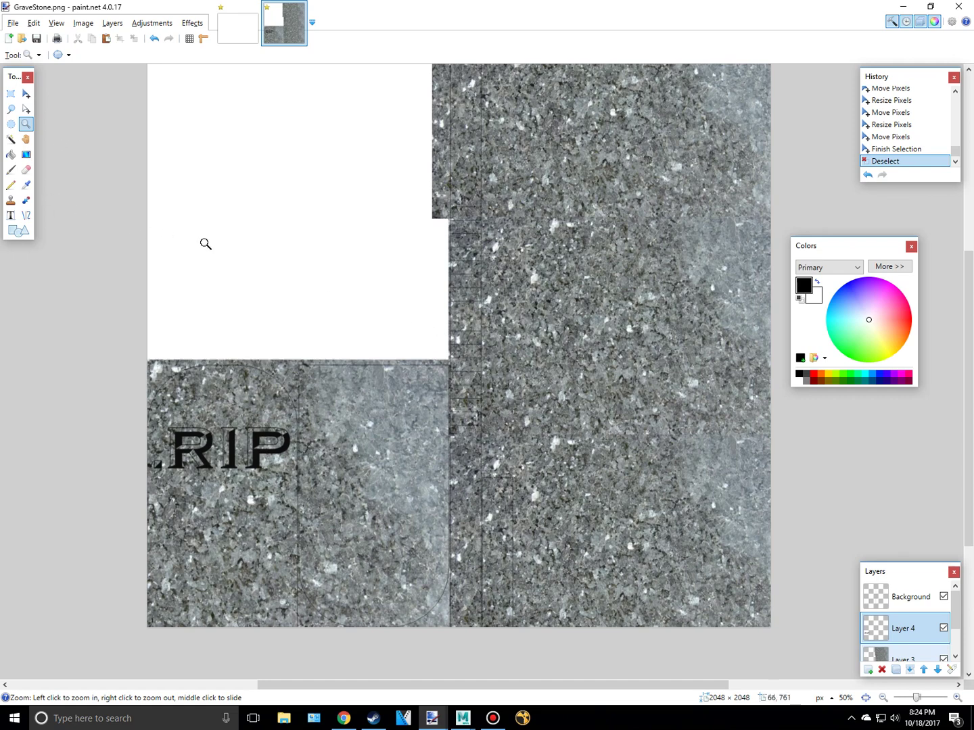
Step: Save the finished texture as a PNG named GraveStone in the Textures folder of Autodesk Maya, accepting the save options
{"action": "key", "text": "ctrl+shift+s"}
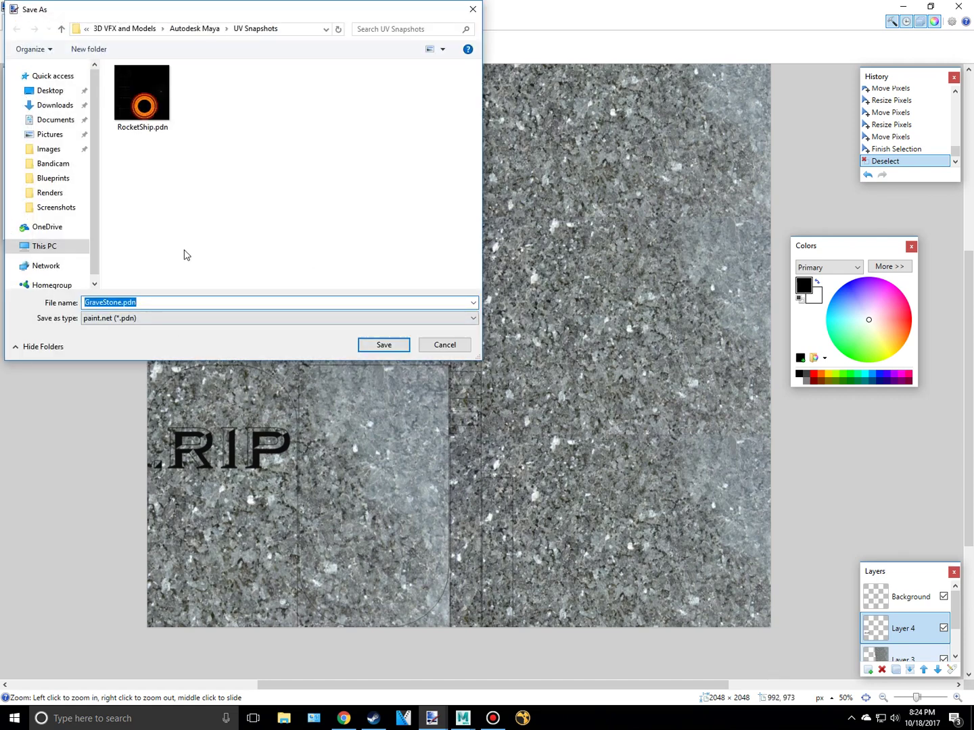
{"action": "left_click", "coordinate": [202, 29]}
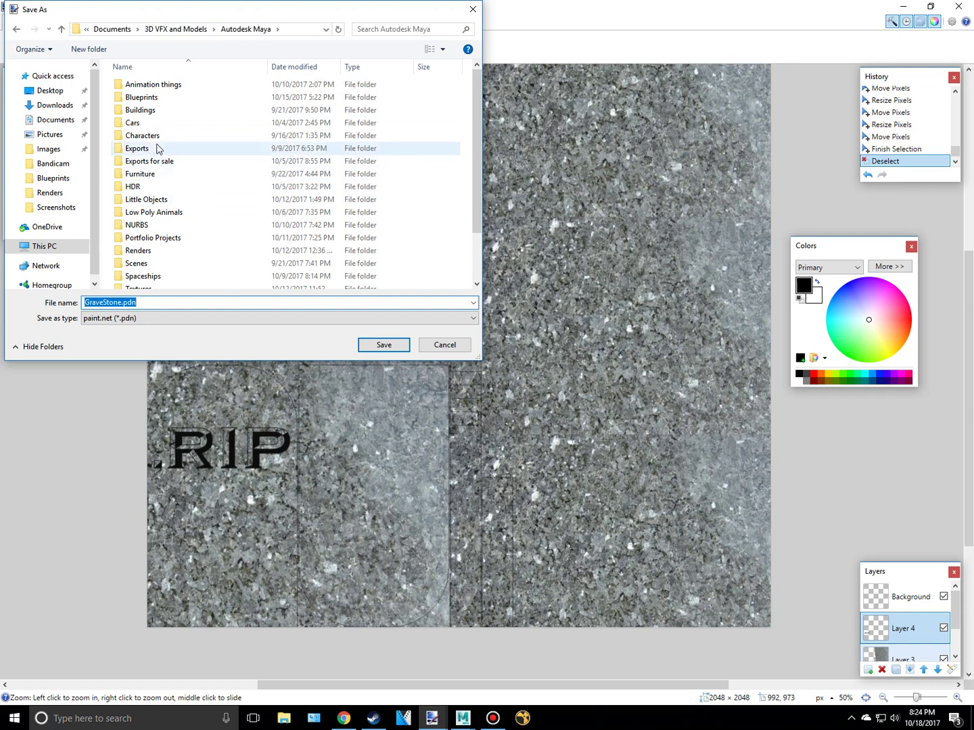
{"action": "scroll", "coordinate": [156, 155], "scroll_direction": "down", "scroll_amount": 1}
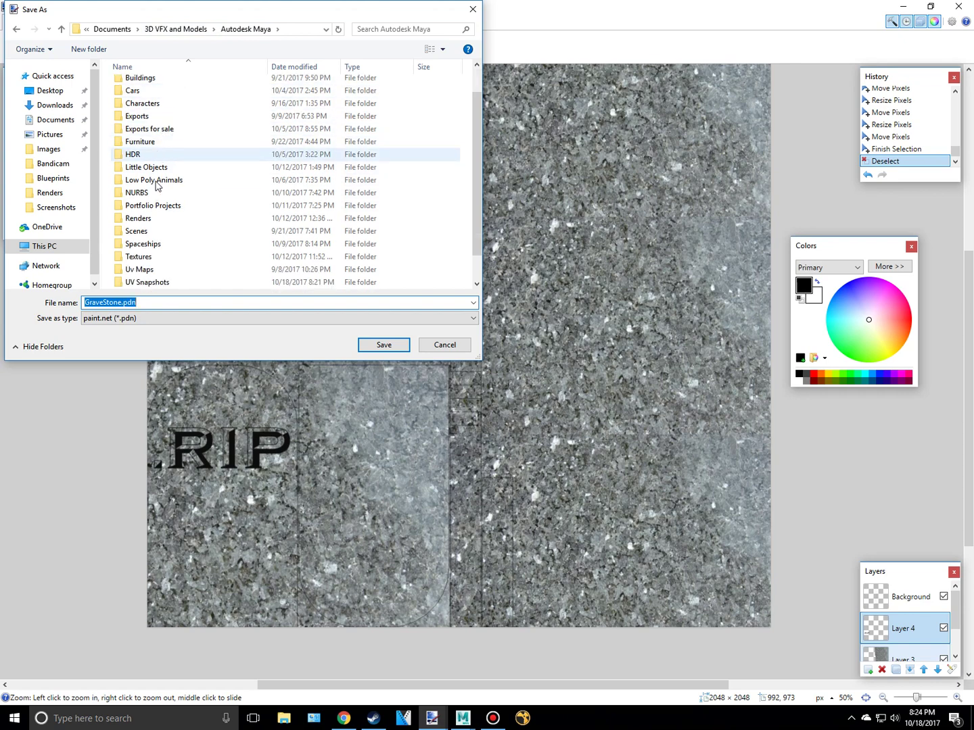
{"action": "double_click", "coordinate": [157, 257]}
{"action": "left_click", "coordinate": [139, 318]}
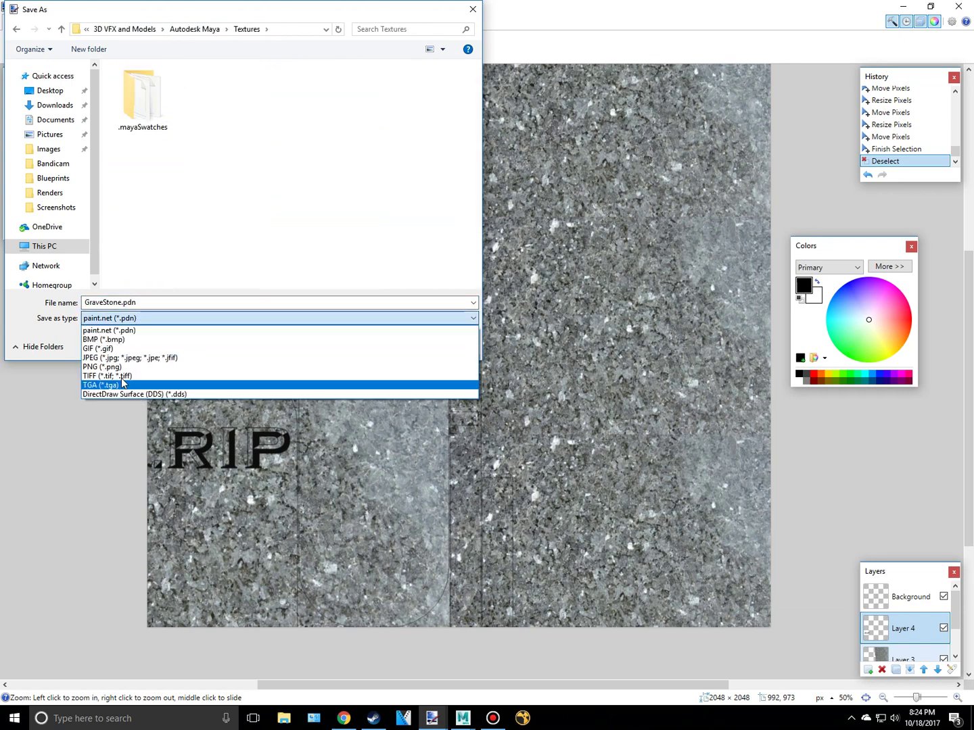
{"action": "left_click", "coordinate": [136, 372]}
{"action": "left_click", "coordinate": [386, 347]}
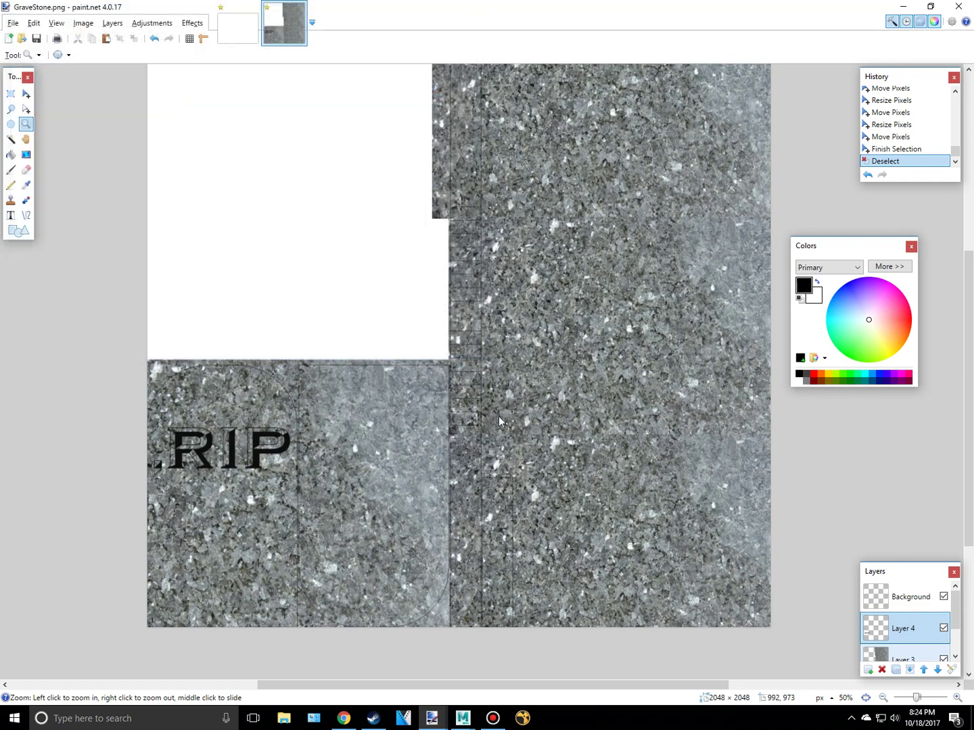
{"action": "left_click", "coordinate": [581, 457]}
{"action": "left_click", "coordinate": [408, 370]}
Step: Switch to Maya, assign a new Lambert material to the gravestone and connect a File texture to its Color attribute
{"action": "mouse_move", "coordinate": [464, 718]}
{"action": "left_click", "coordinate": [518, 677]}
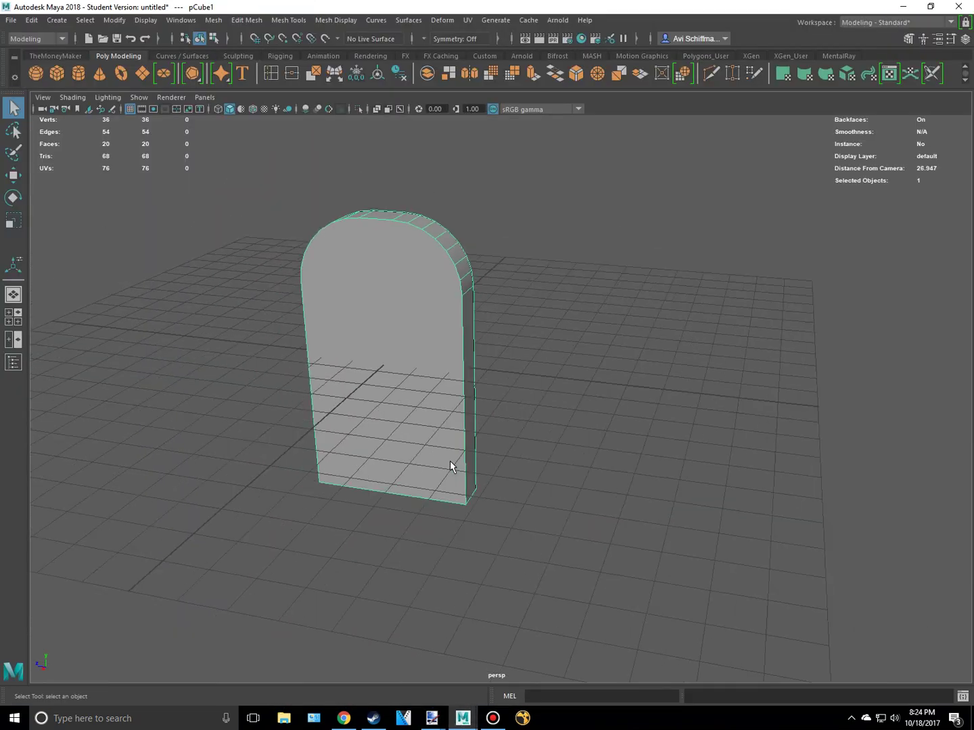
{"action": "right_click_drag", "start_coordinate": [466, 351], "coordinate": [493, 447]}
{"action": "right_click_drag", "start_coordinate": [482, 678], "coordinate": [478, 664]}
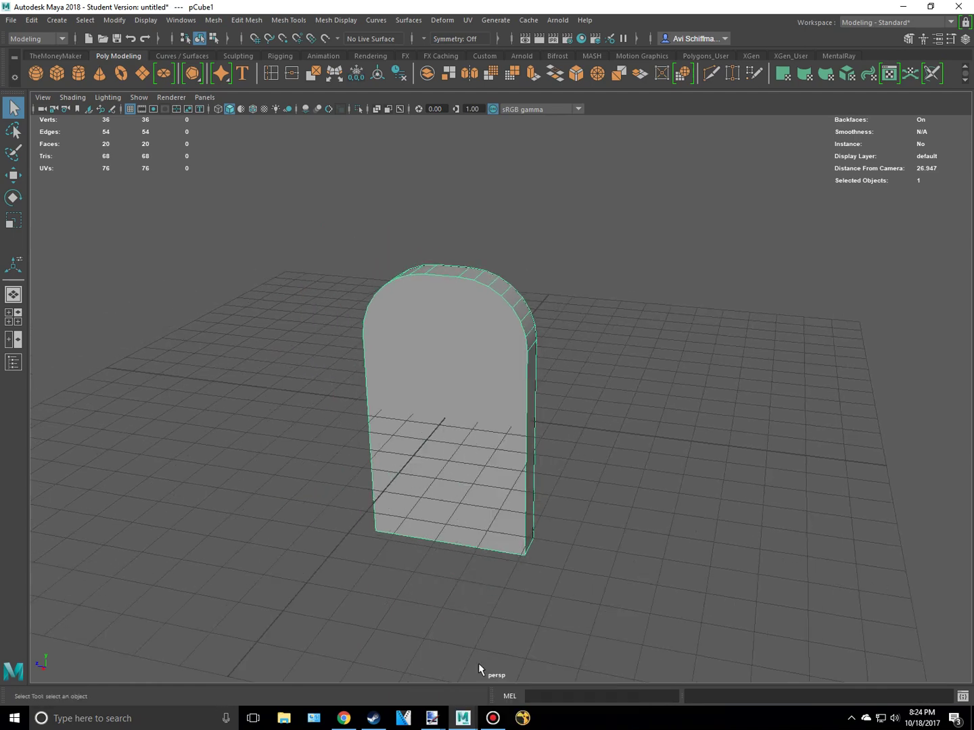
{"action": "left_click", "coordinate": [282, 371]}
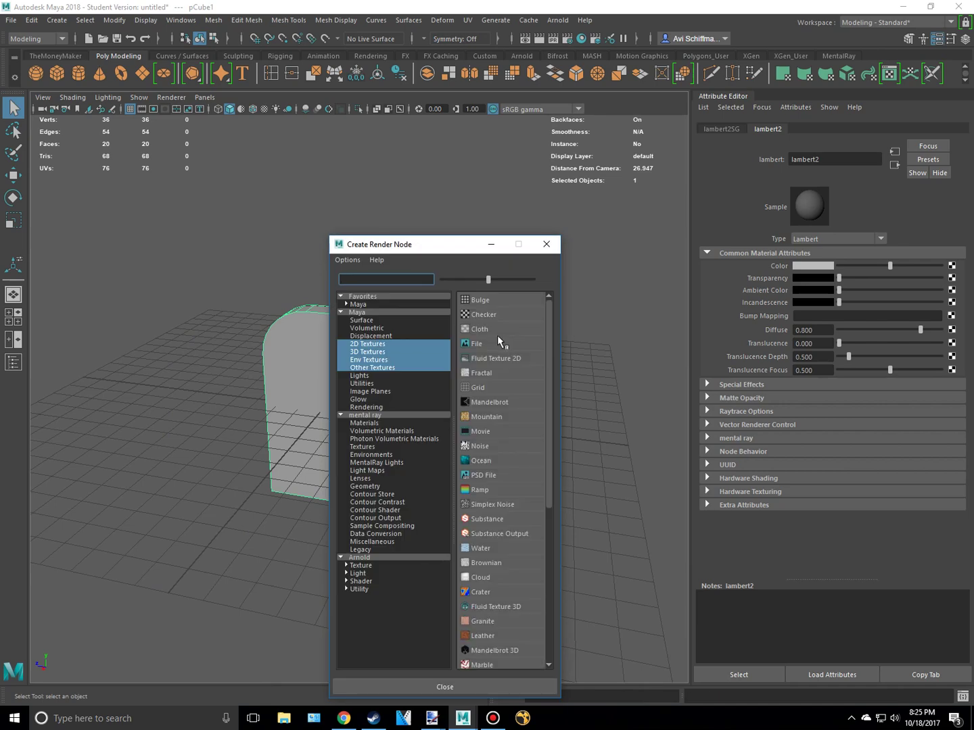
{"action": "left_click", "coordinate": [476, 344]}
Step: Load GraveStone.png from the Documents > 3D VFX and Models > Autodesk Maya > Textures folder as the file texture's image
{"action": "left_click", "coordinate": [955, 294]}
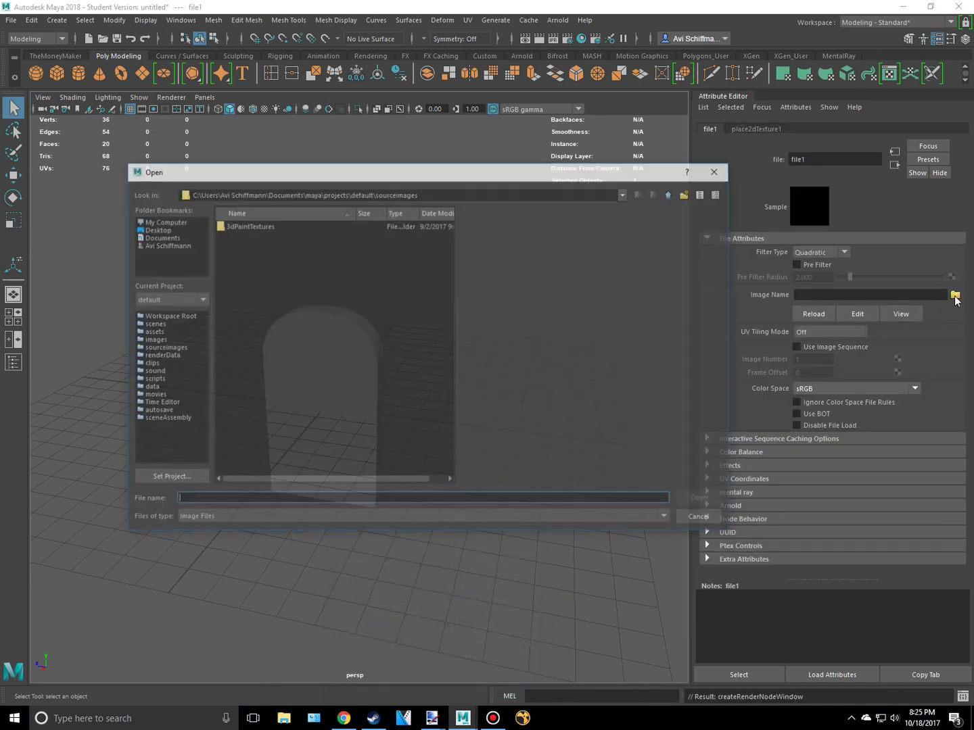
{"action": "left_click", "coordinate": [180, 239]}
{"action": "double_click", "coordinate": [266, 224]}
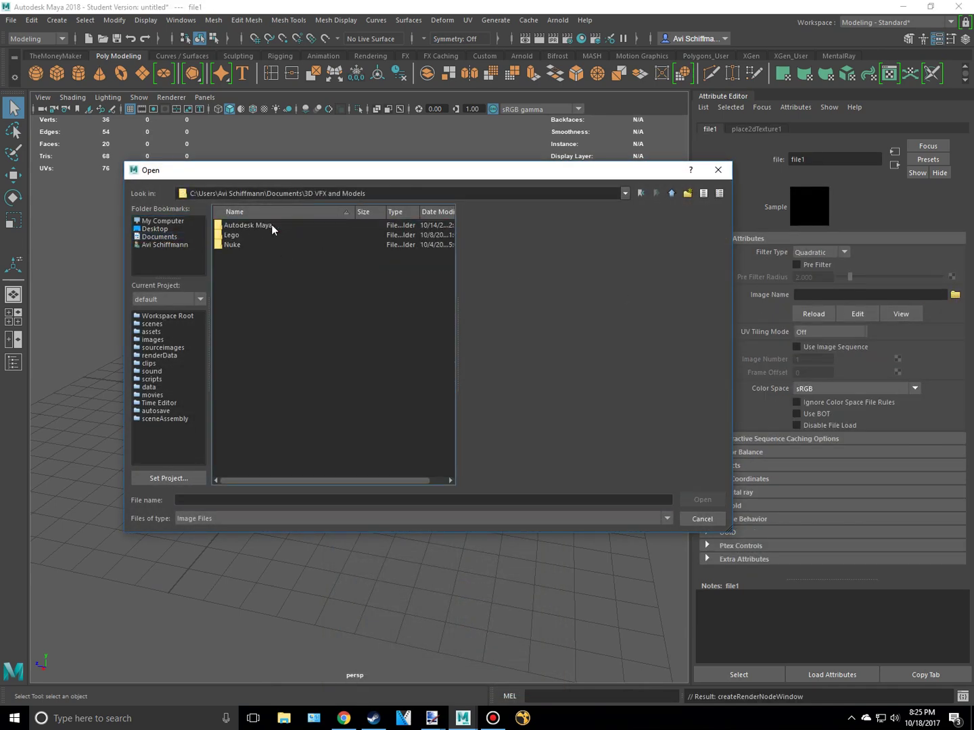
{"action": "double_click", "coordinate": [271, 224]}
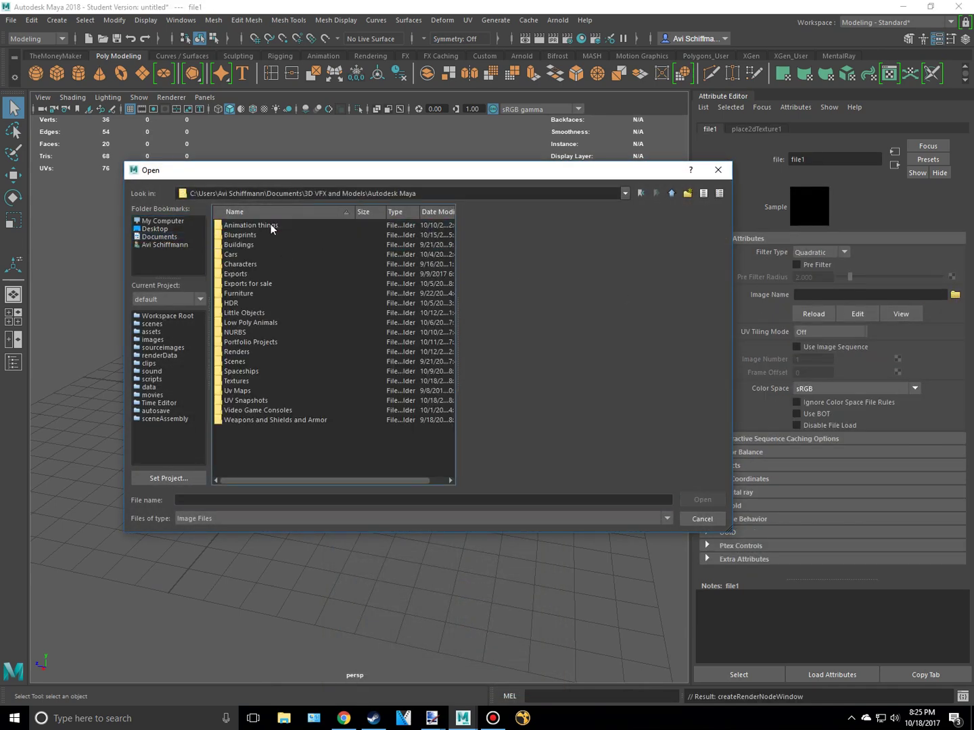
{"action": "double_click", "coordinate": [248, 381]}
{"action": "left_click", "coordinate": [257, 498]}
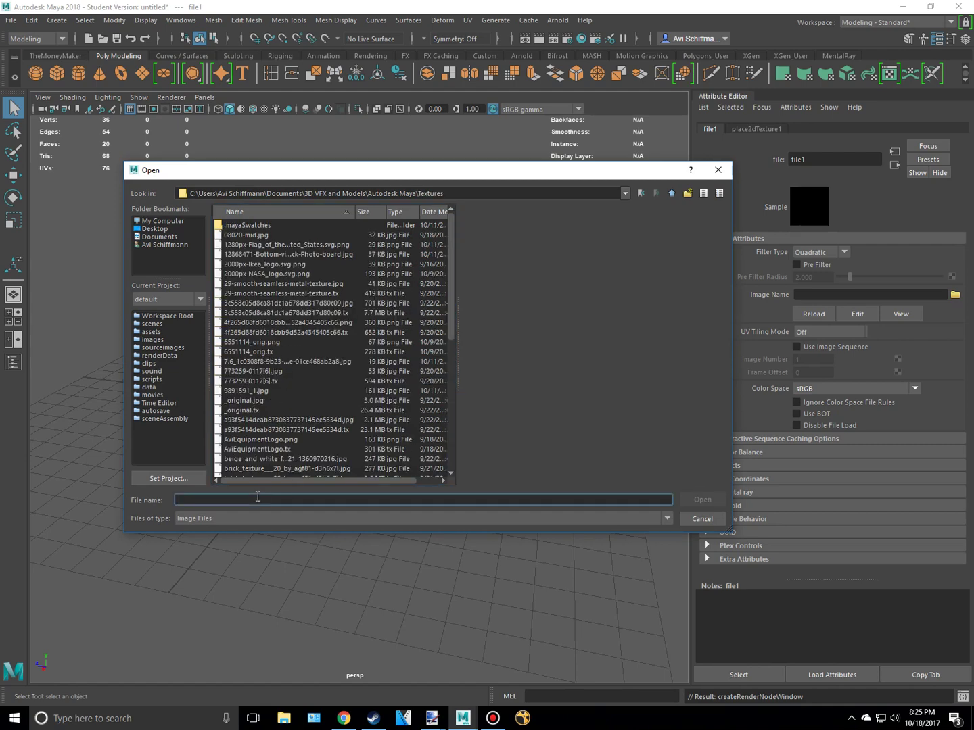
{"action": "type", "text": "tra"}
{"action": "key", "text": "BackSpace"}
{"action": "key", "text": "BackSpace"}
{"action": "key", "text": "BackSpace"}
{"action": "type", "text": "gra"}
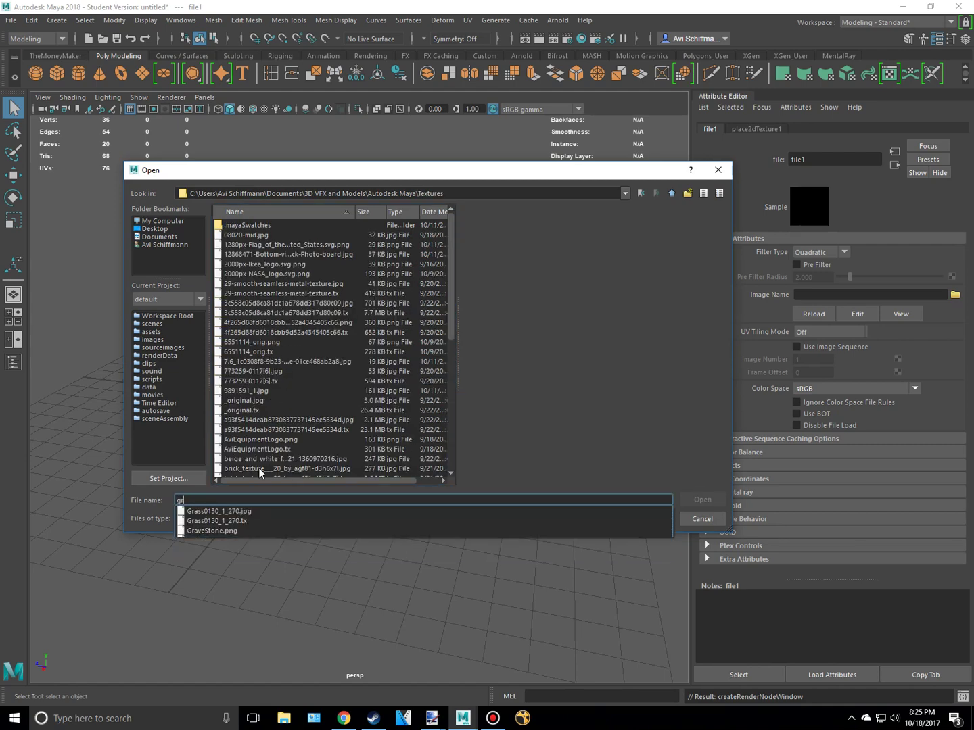
{"action": "left_click", "coordinate": [257, 533]}
{"action": "left_click", "coordinate": [703, 501]}
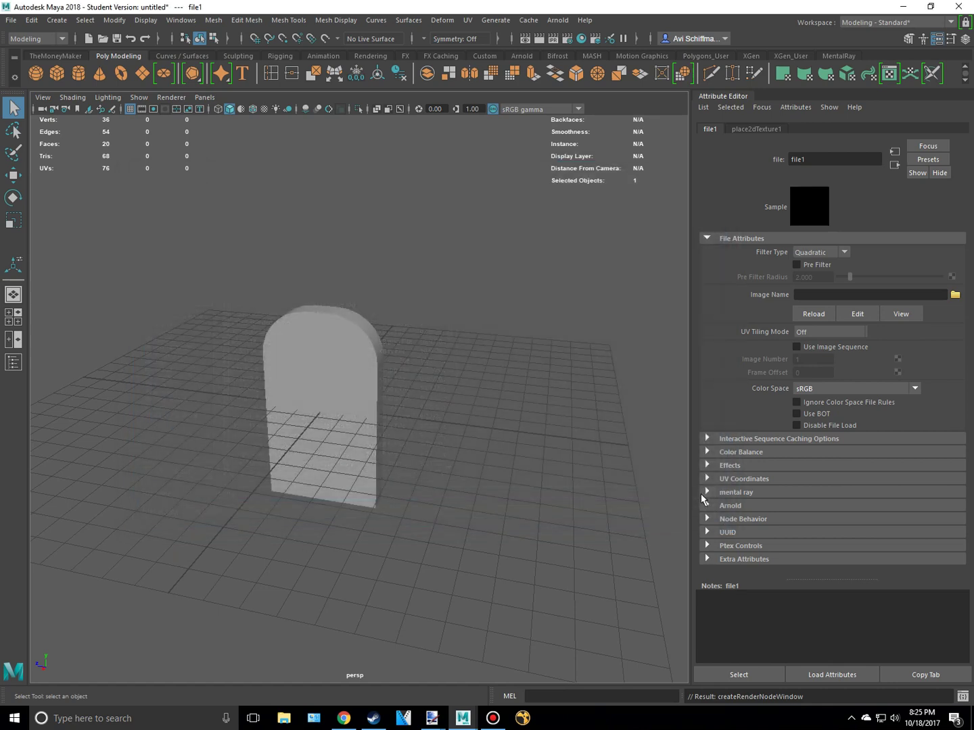
Step: Turn on textured display and inspect the gravestone's stone texture and RIP lettering from several sides
{"action": "key", "text": "6"}
{"action": "mouse_move", "coordinate": [447, 418]}
{"action": "left_mouse_down", "text": "alt"}
{"action": "mouse_move", "coordinate": [210, 417]}
{"action": "mouse_move", "coordinate": [196, 409]}
{"action": "mouse_move", "coordinate": [213, 392]}
{"action": "mouse_move", "coordinate": [265, 428]}
{"action": "left_mouse_up", "text": "alt"}
{"action": "left_click", "coordinate": [949, 39]}
{"action": "left_click_drag", "start_coordinate": [778, 288], "coordinate": [407, 326], "text": "alt"}
{"action": "scroll", "coordinate": [370, 339], "scroll_direction": "down", "scroll_amount": 5}
{"action": "scroll", "coordinate": [428, 338], "scroll_direction": "down", "scroll_amount": 3}
{"action": "left_click_drag", "start_coordinate": [517, 354], "coordinate": [524, 387], "text": "alt"}
{"action": "scroll", "coordinate": [513, 366], "scroll_direction": "down", "scroll_amount": 6}
{"action": "scroll", "coordinate": [547, 398], "scroll_direction": "up", "scroll_amount": 6}
{"action": "middle_click_drag", "start_coordinate": [646, 377], "coordinate": [583, 397], "text": "alt"}
{"action": "left_click_drag", "start_coordinate": [614, 380], "coordinate": [771, 326], "text": "alt"}
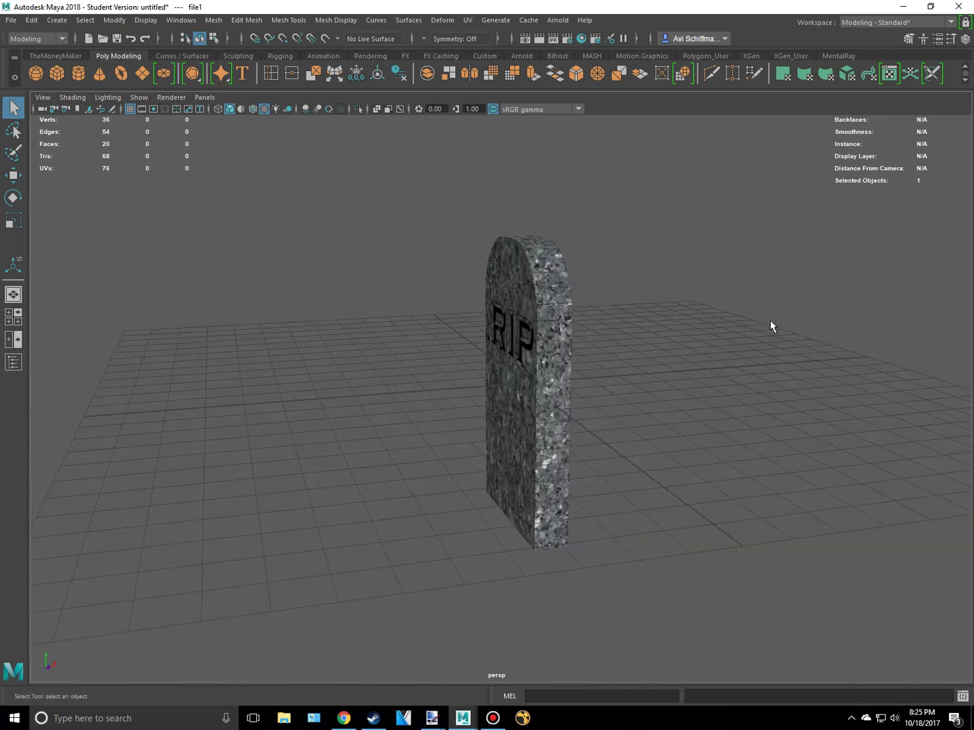